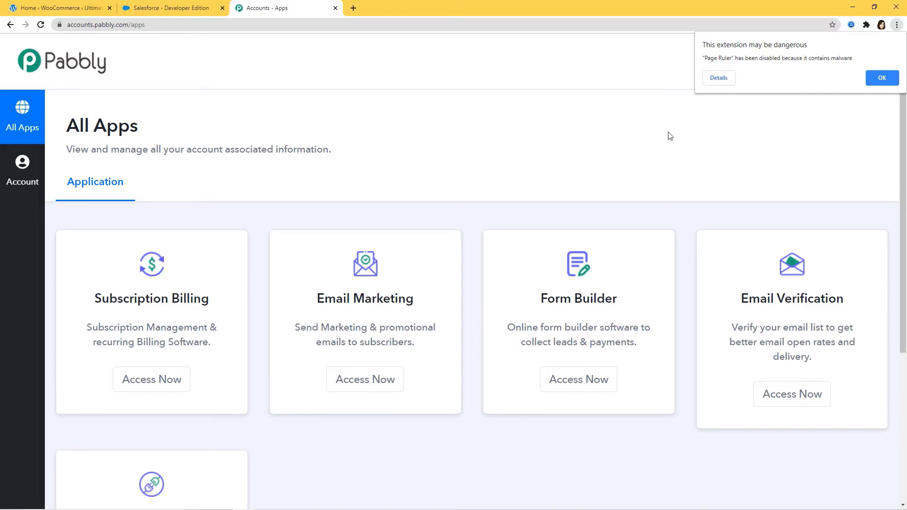
# Open Pabbly Connect and create a workflow named 'Razorpay Integrations'
pyautogui.scroll(-4, 670, 134)
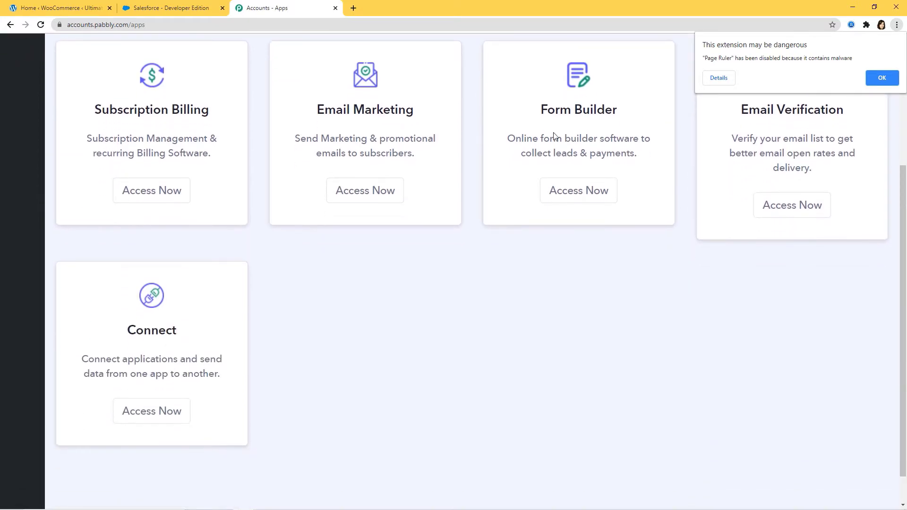
pyautogui.click(145, 416)
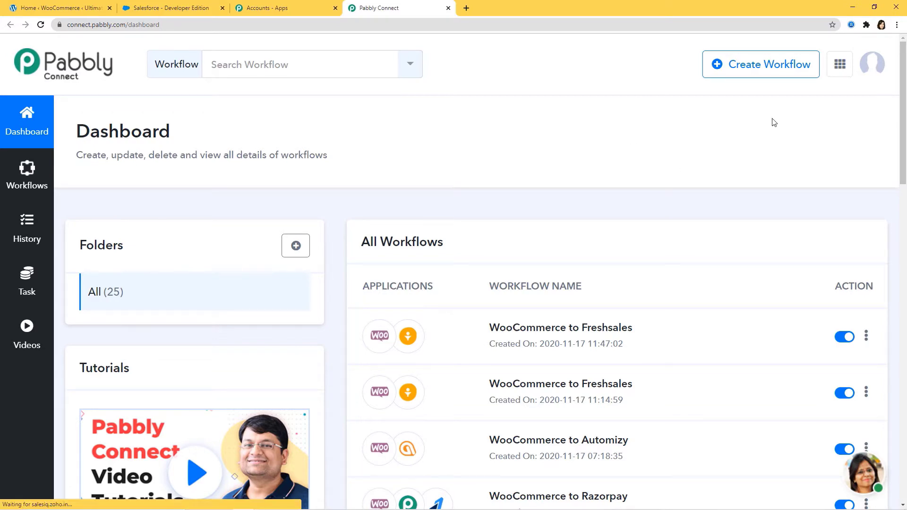
pyautogui.click(761, 76)
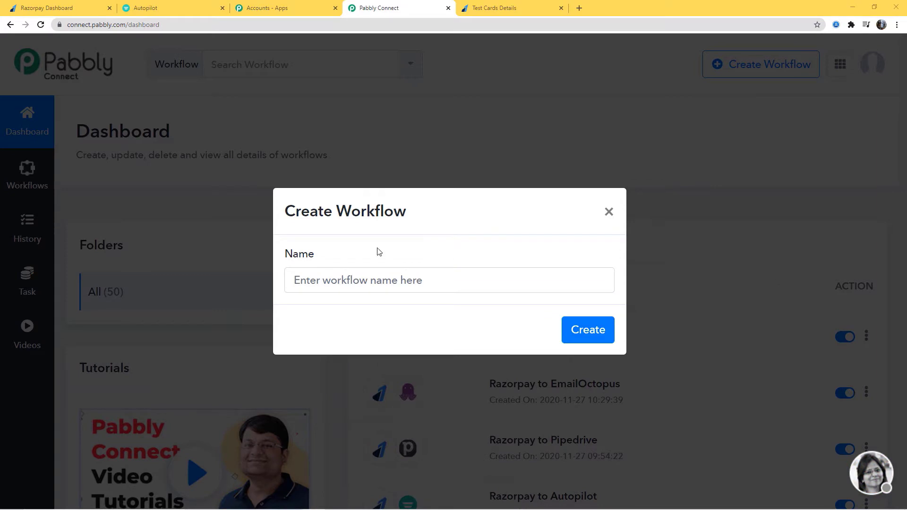
pyautogui.click(349, 283)
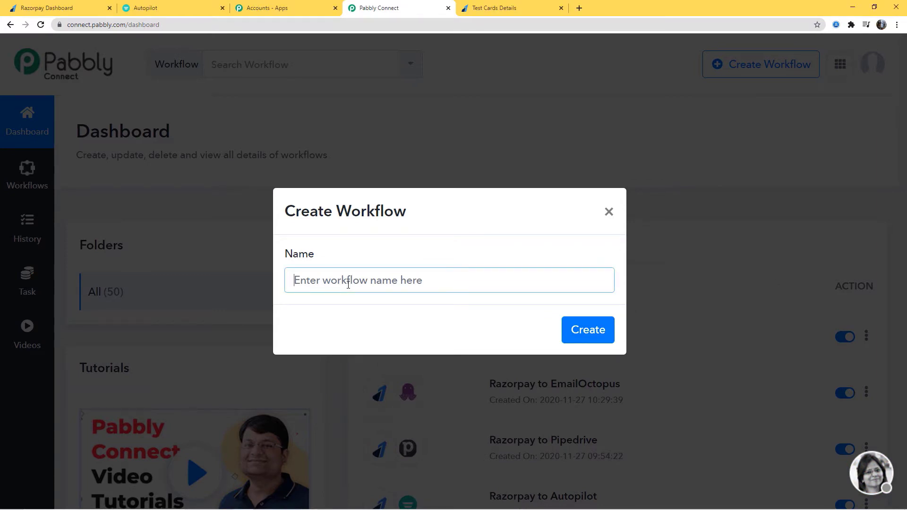
pyautogui.write('Razorpay ')
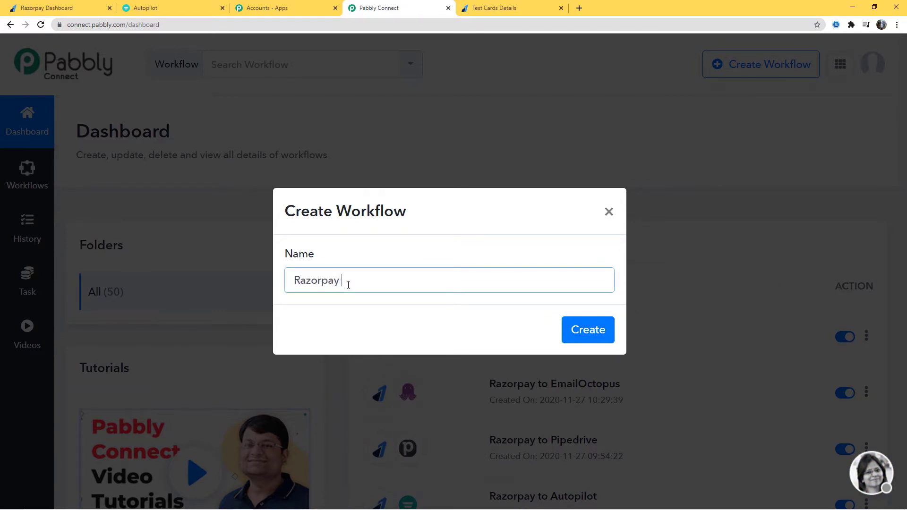
pyautogui.write('Integrations')
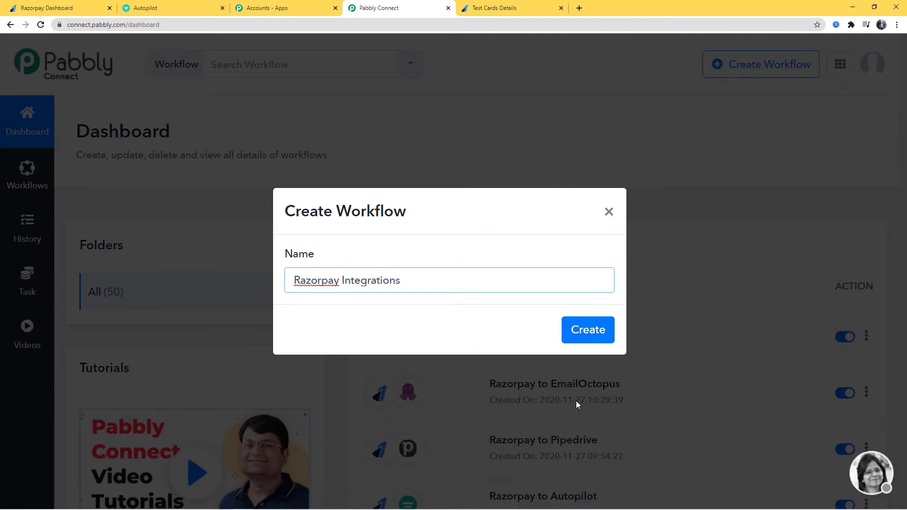
pyautogui.click(581, 329)
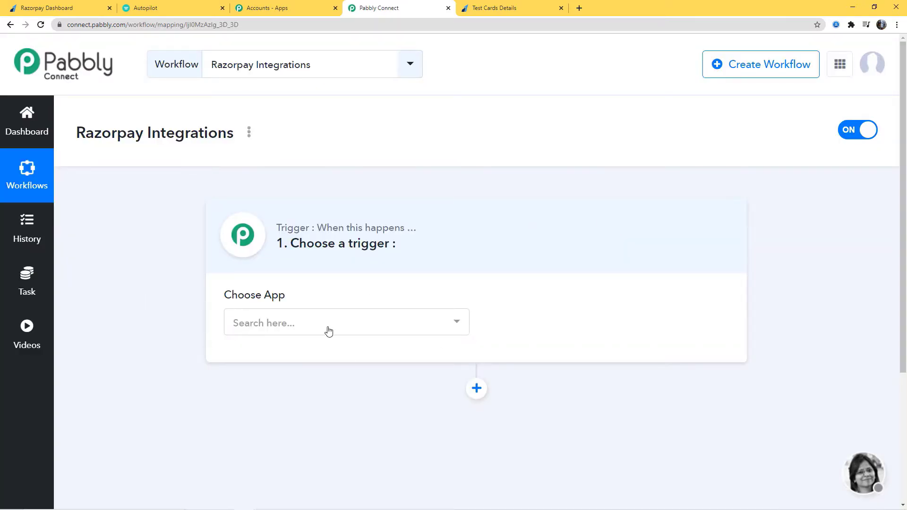
# Set the trigger app to Razorpay and the trigger event to Invoice Paid
pyautogui.click(330, 324)
pyautogui.write('razor')
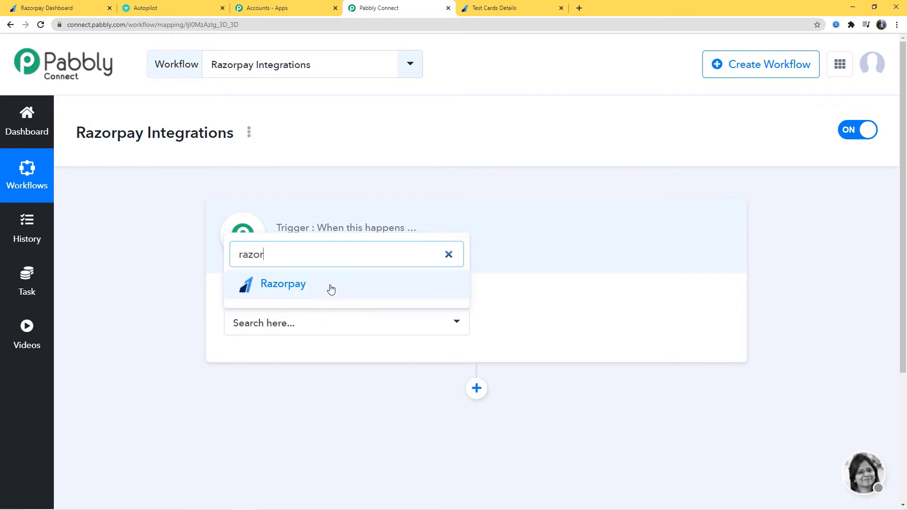
pyautogui.click(330, 286)
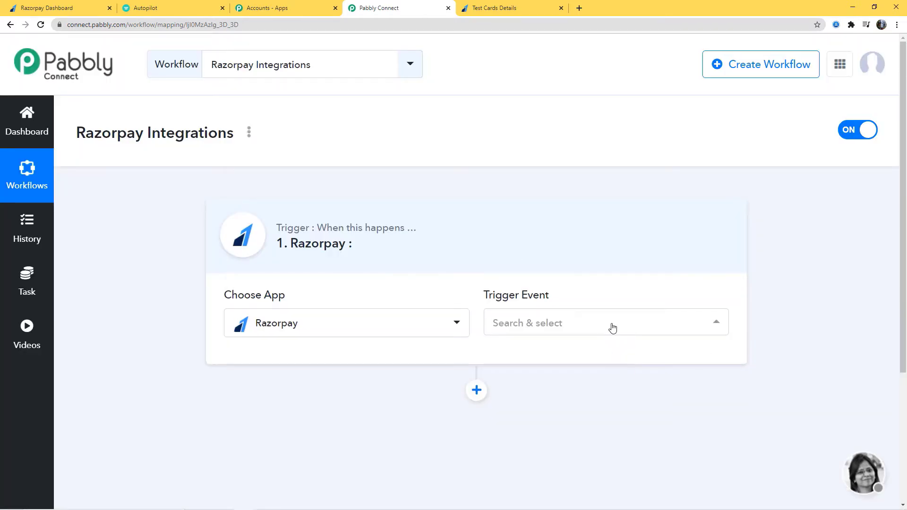
pyautogui.click(612, 326)
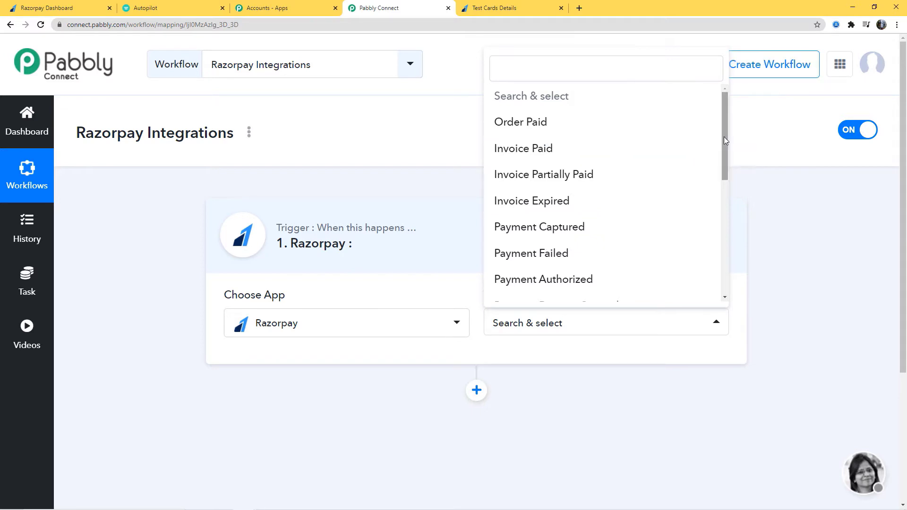
pyautogui.moveTo(725, 138); pyautogui.dragTo(701, 131)
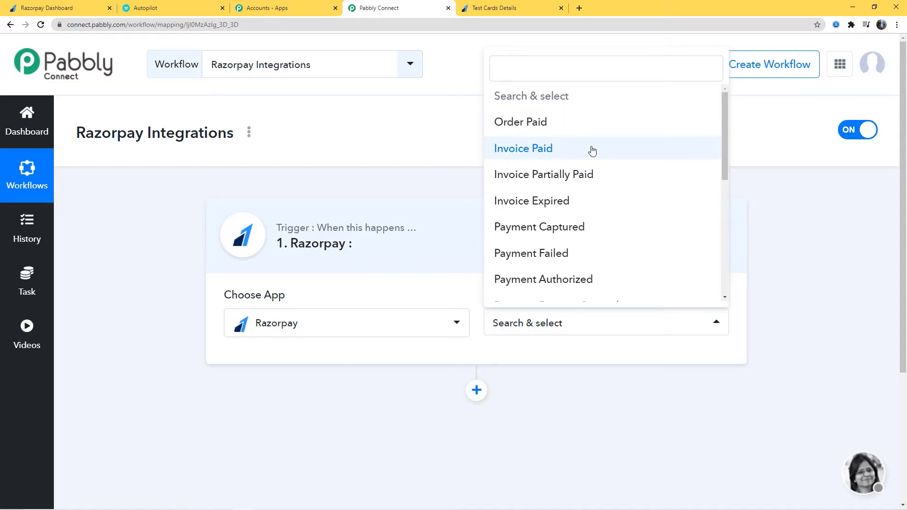
pyautogui.click(530, 149)
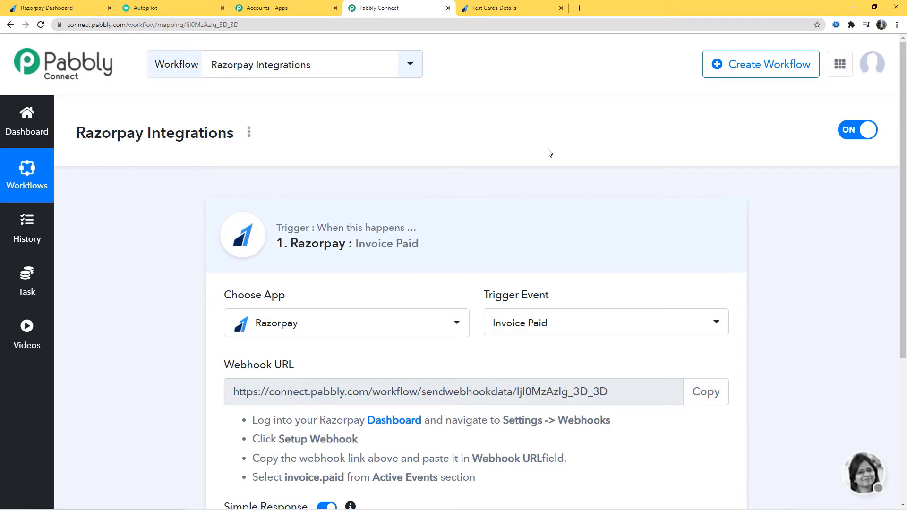
# Copy the Invoice Paid trigger's webhook URL
pyautogui.scroll(-2, 547, 160)
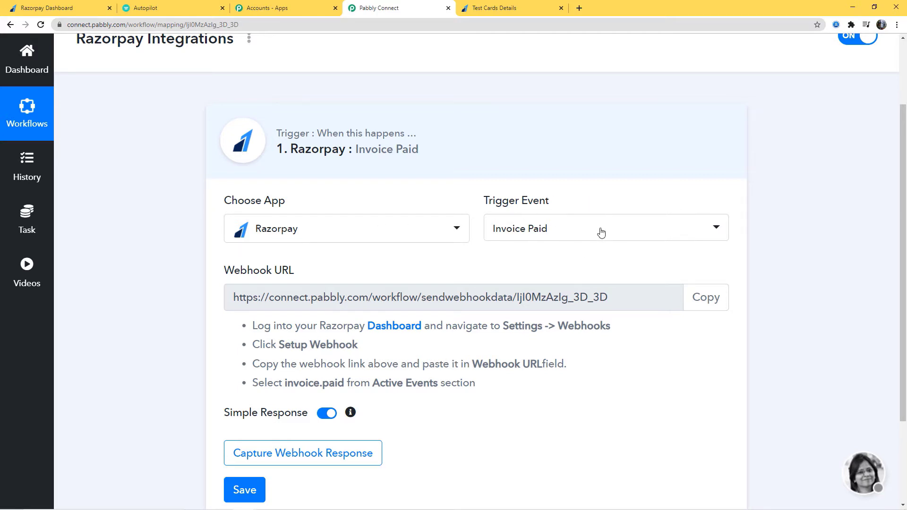
pyautogui.click(706, 297)
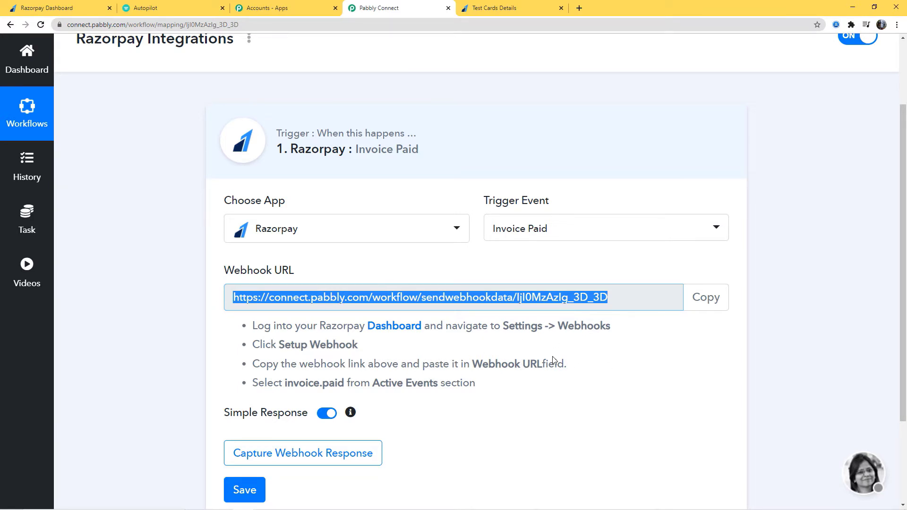
# In Razorpay Dashboard, confirm Test Mode stays on and open Settings > Webhooks
pyautogui.click(40, 8)
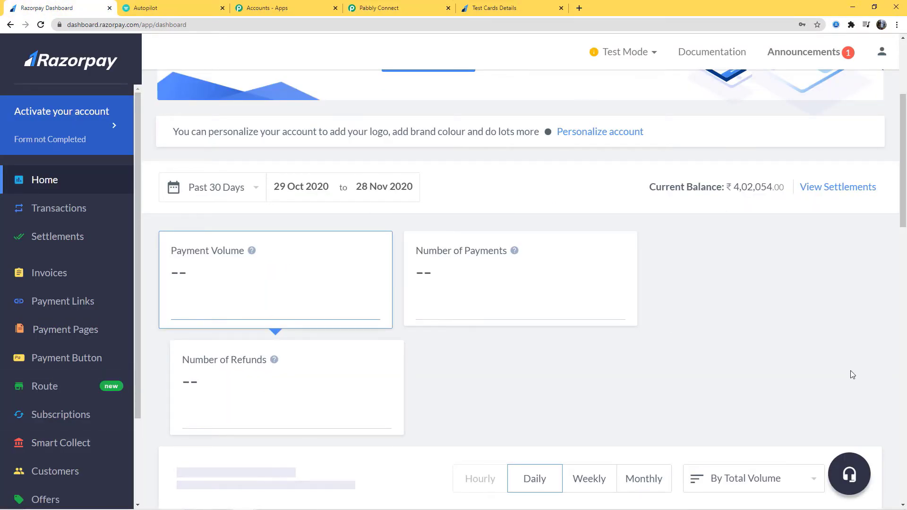
pyautogui.click(653, 53)
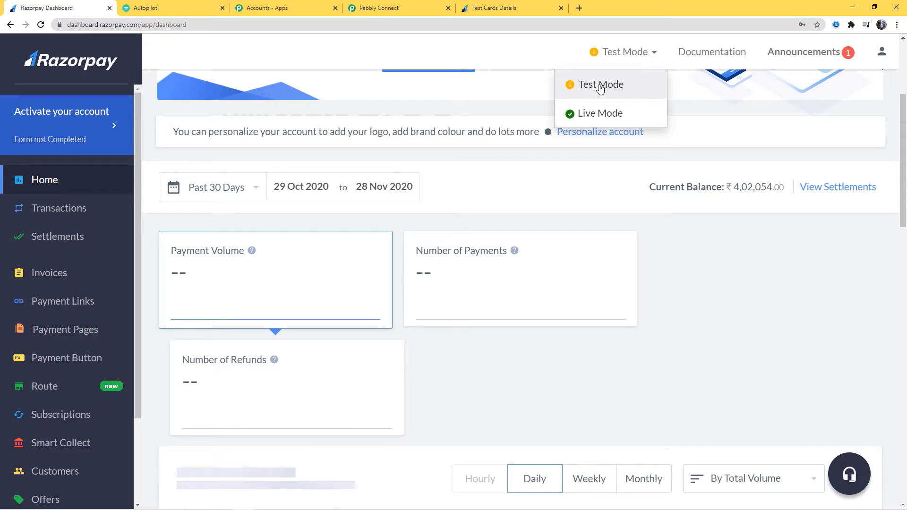
pyautogui.click(822, 296)
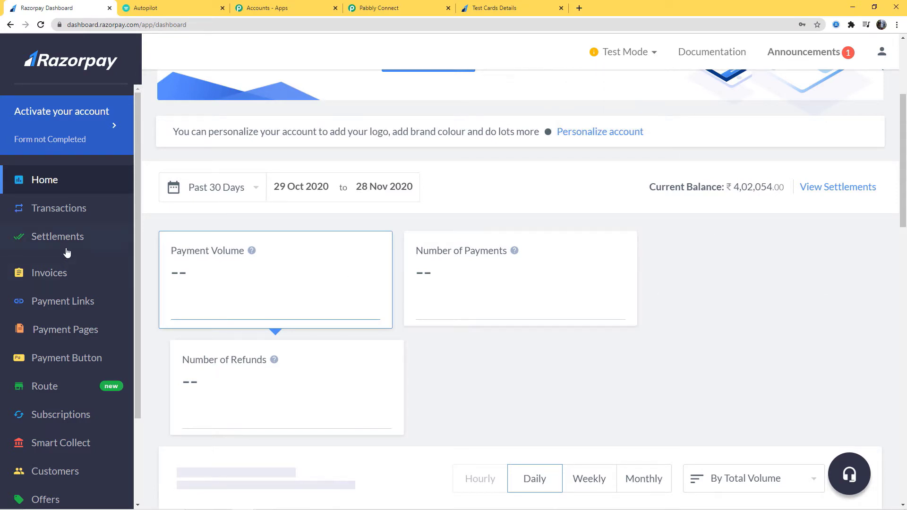
pyautogui.scroll(-2, 66, 253)
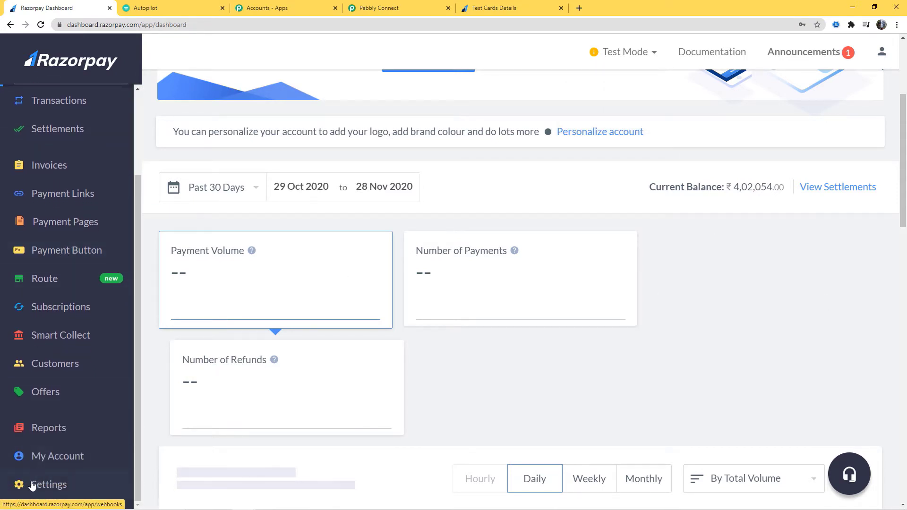
pyautogui.click(47, 485)
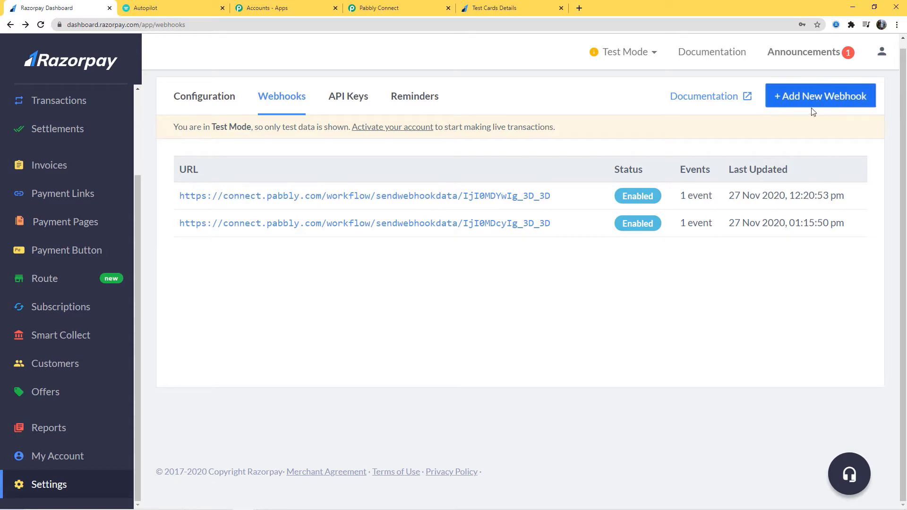
# Start a new Razorpay webhook and paste the Pabbly webhook URL into it
pyautogui.click(823, 97)
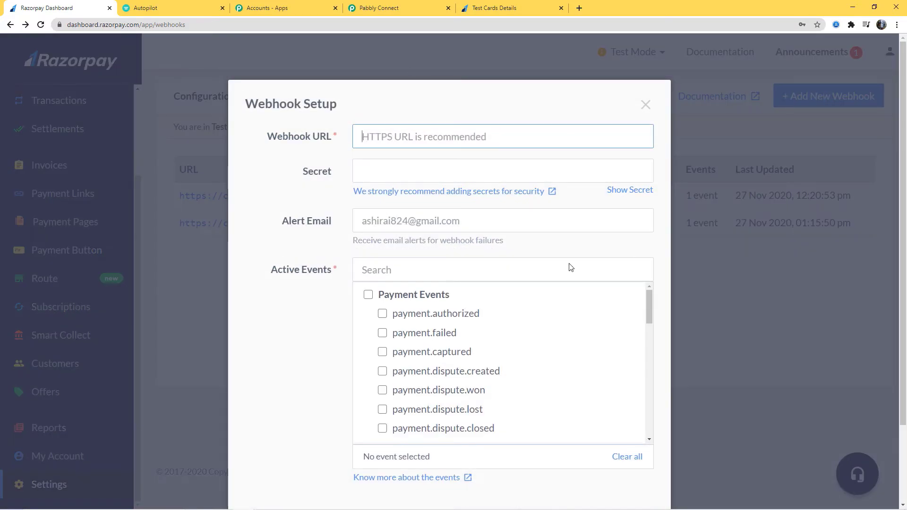
pyautogui.click(389, 8)
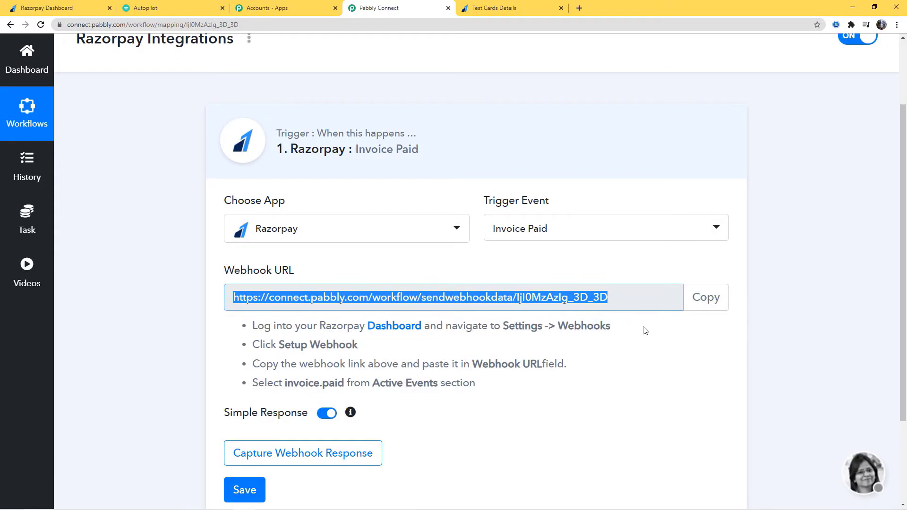
pyautogui.click(693, 305)
pyautogui.click(58, 13)
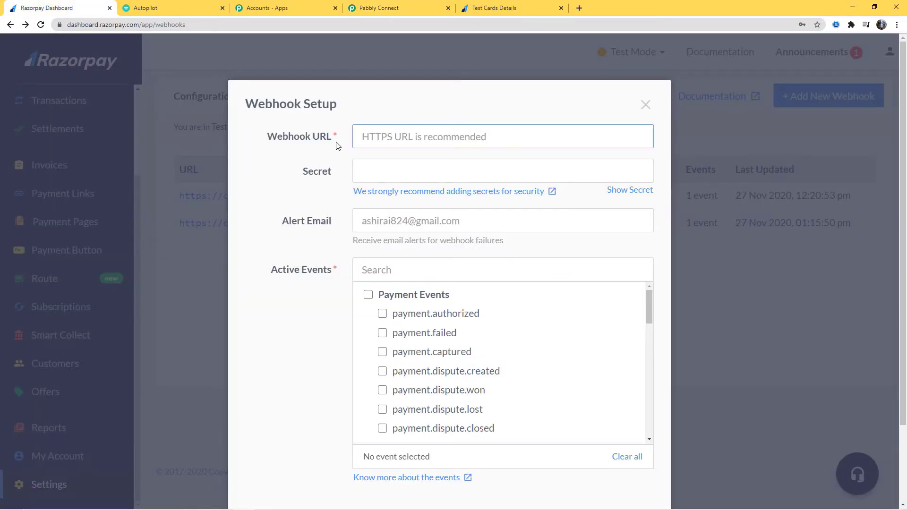
pyautogui.hotkey('ctrl', 'v')
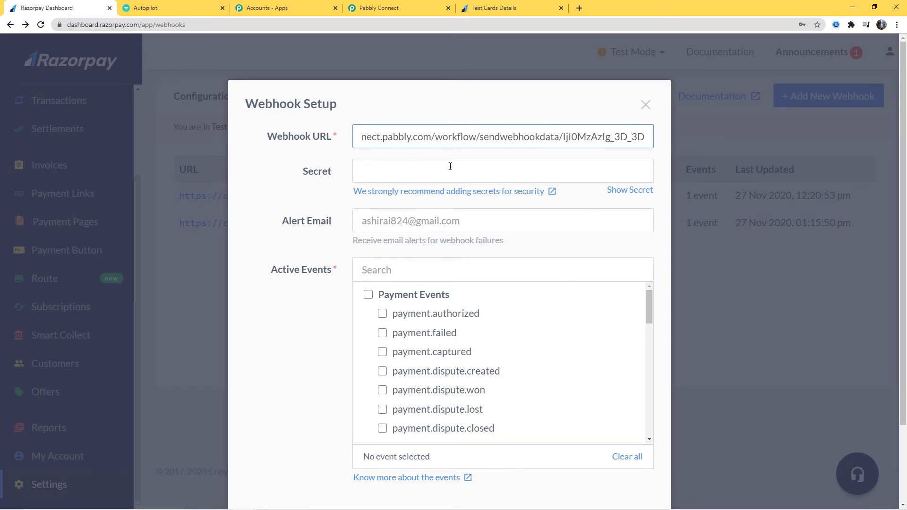
pyautogui.click(289, 302)
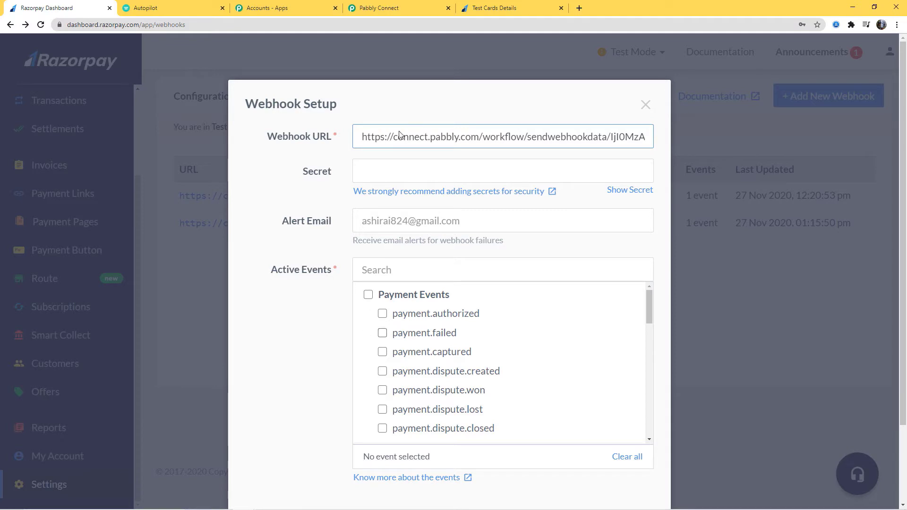
pyautogui.click(395, 13)
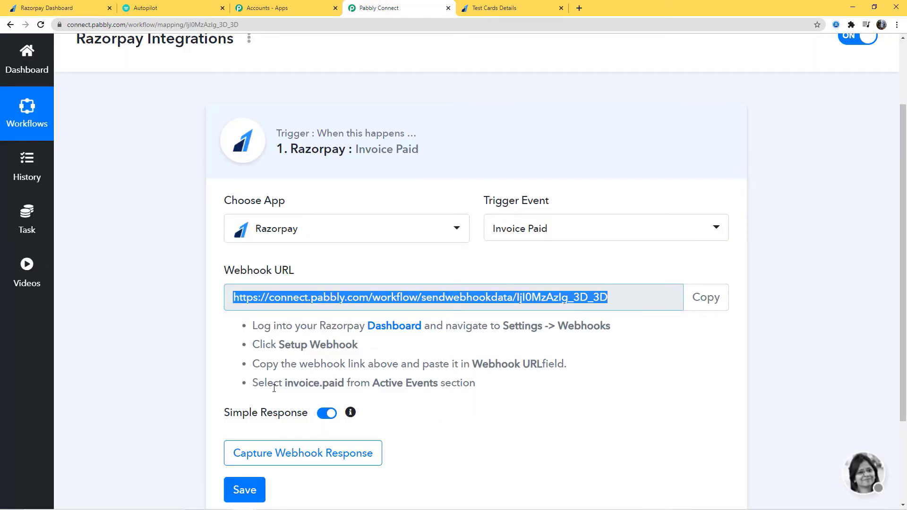
pyautogui.moveTo(253, 387); pyautogui.dragTo(482, 387)
pyautogui.click(512, 389)
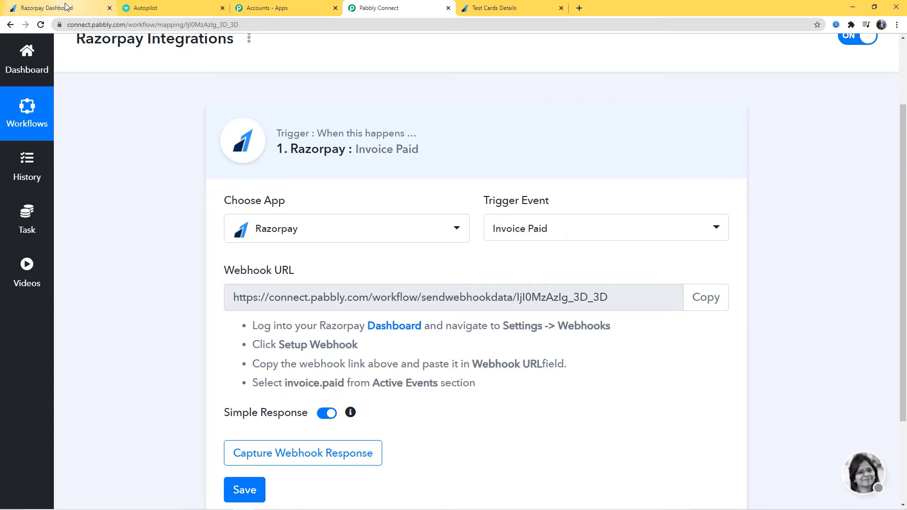
# Subscribe the webhook to the invoice.paid event and save it
pyautogui.click(52, 8)
pyautogui.write('in')
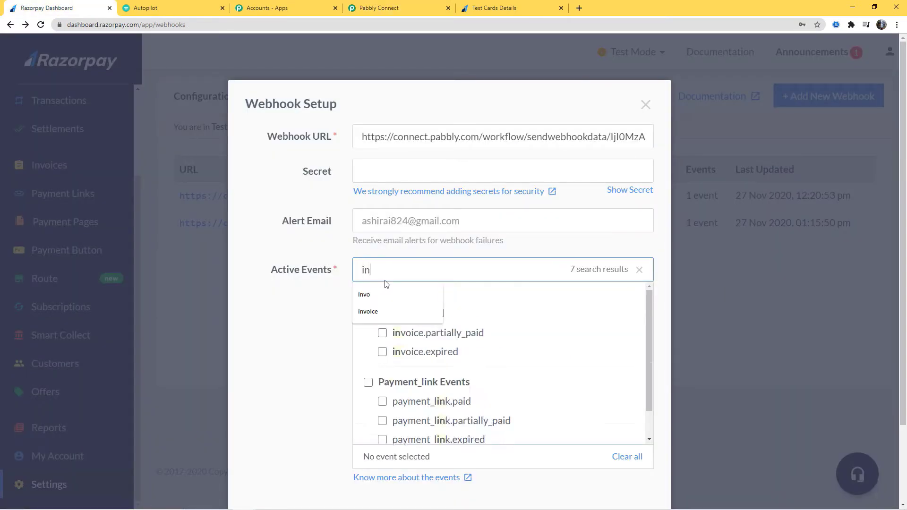
pyautogui.write('voi')
pyautogui.click(382, 314)
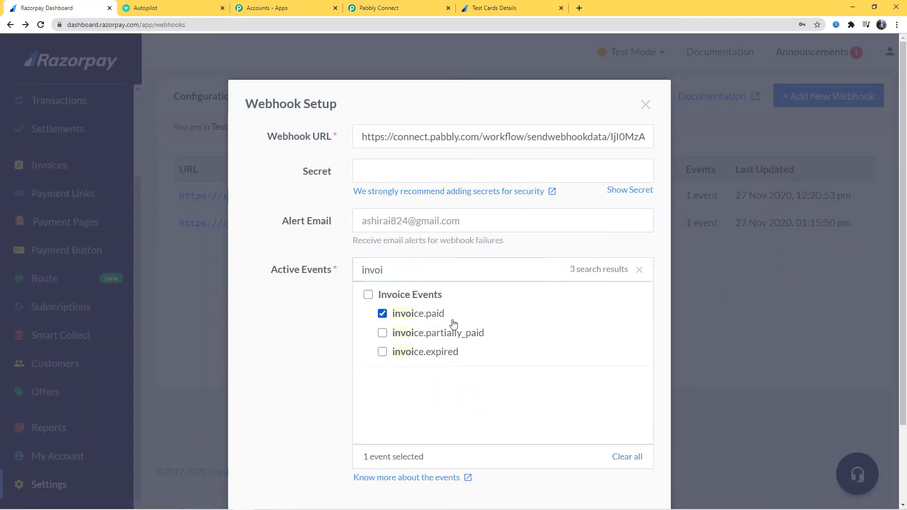
pyautogui.scroll(-3, 624, 308)
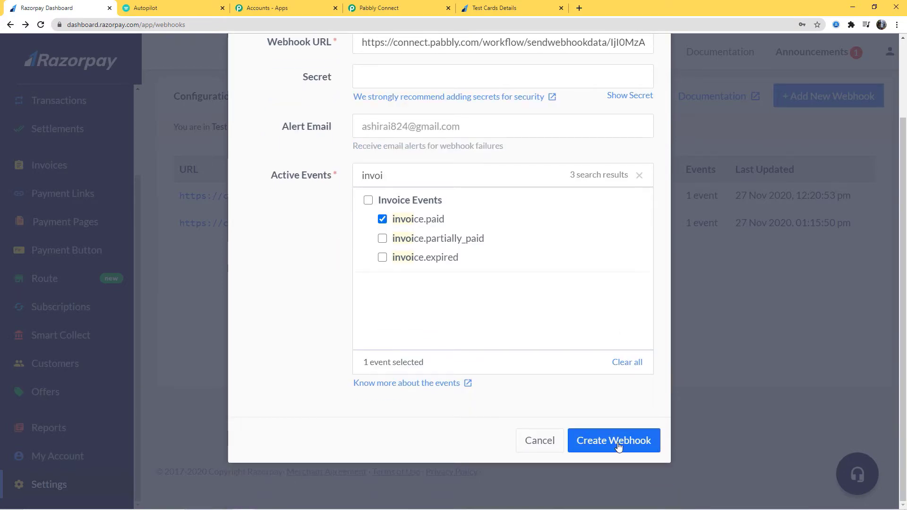
pyautogui.click(619, 447)
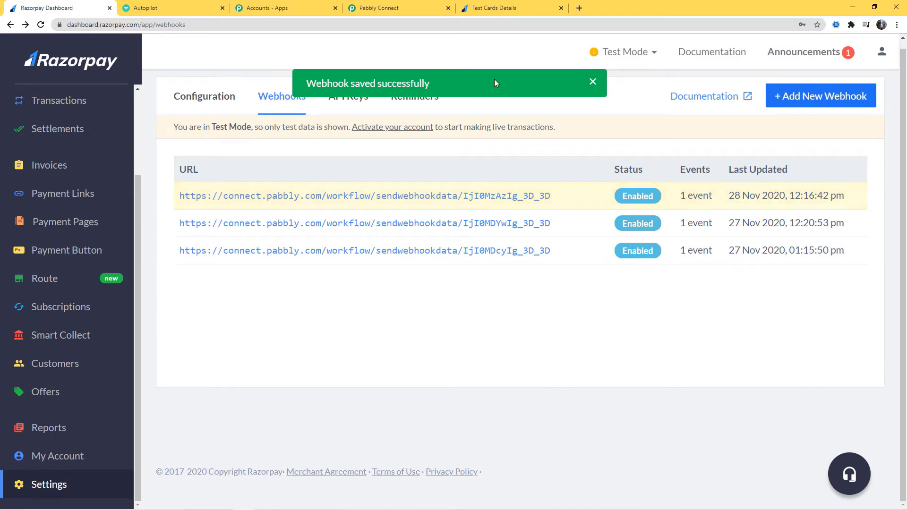
pyautogui.click(415, 11)
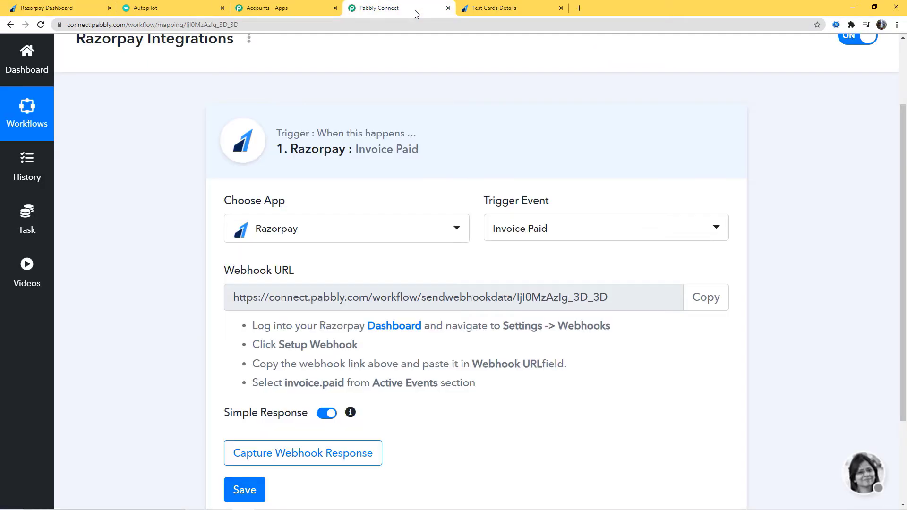
# Start capturing the webhook response in Pabbly, then go back to Razorpay's webhooks page
pyautogui.scroll(-5, 476, 235)
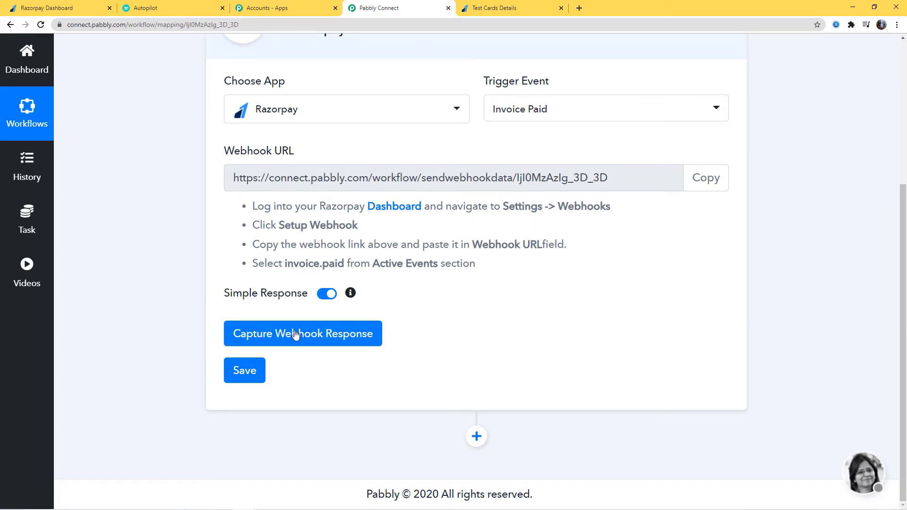
pyautogui.click(314, 334)
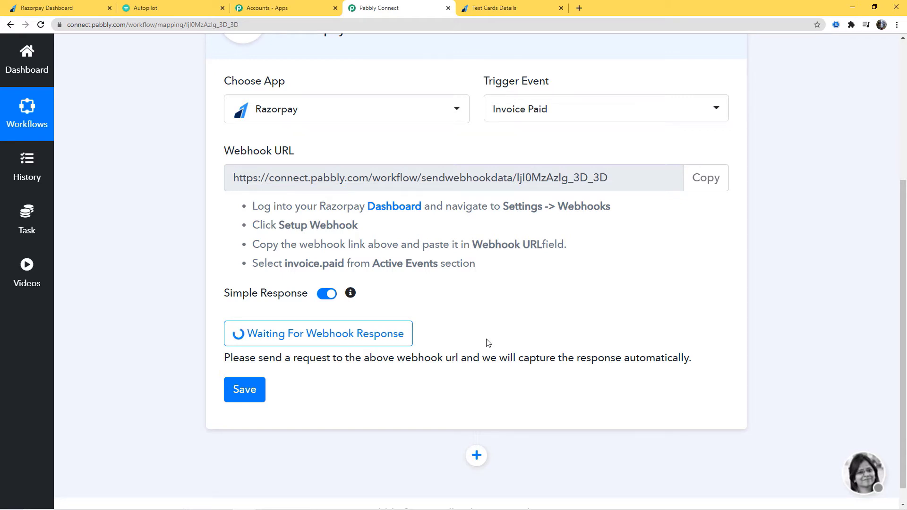
pyautogui.click(65, 8)
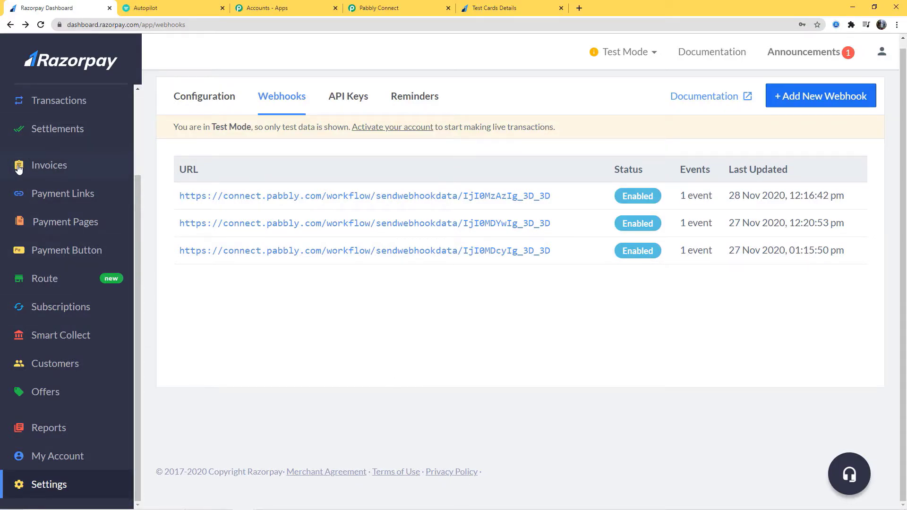
# Start a new invoice with number 130 and description 'Razorpay to Gmail Integration'
pyautogui.click(52, 167)
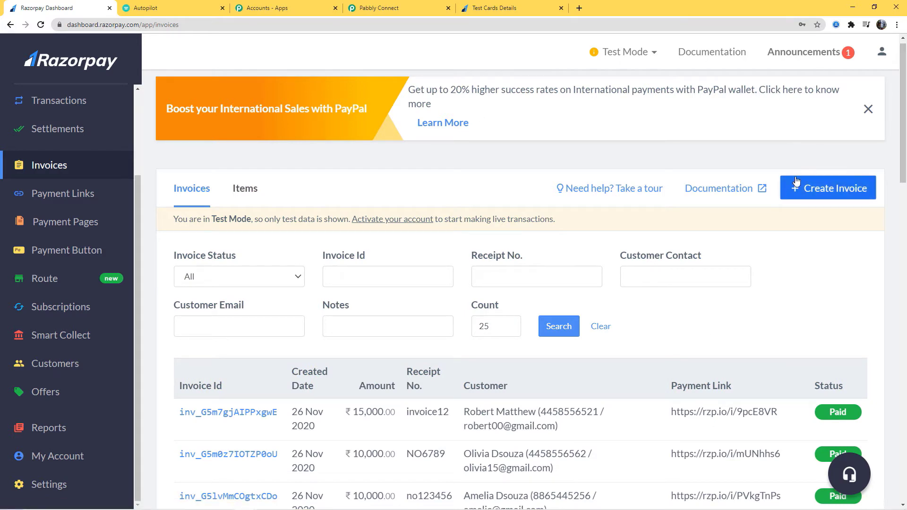
pyautogui.click(814, 197)
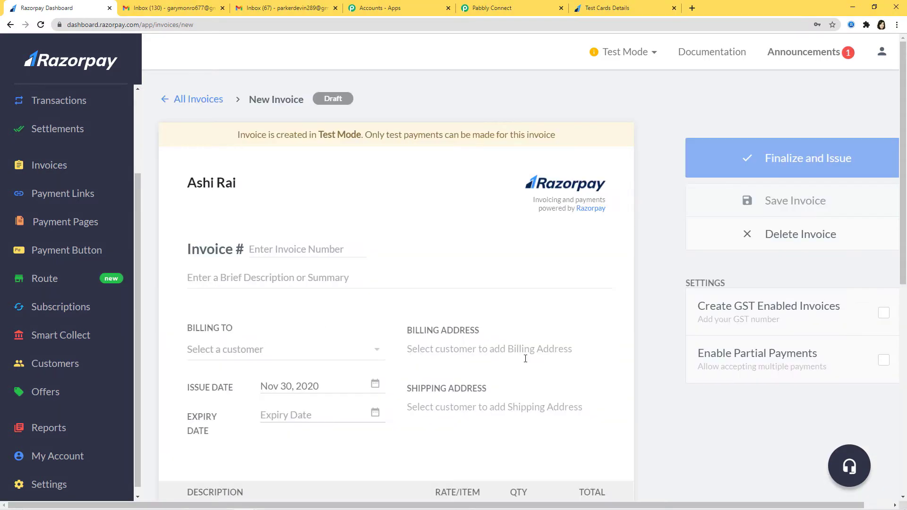
pyautogui.click(299, 249)
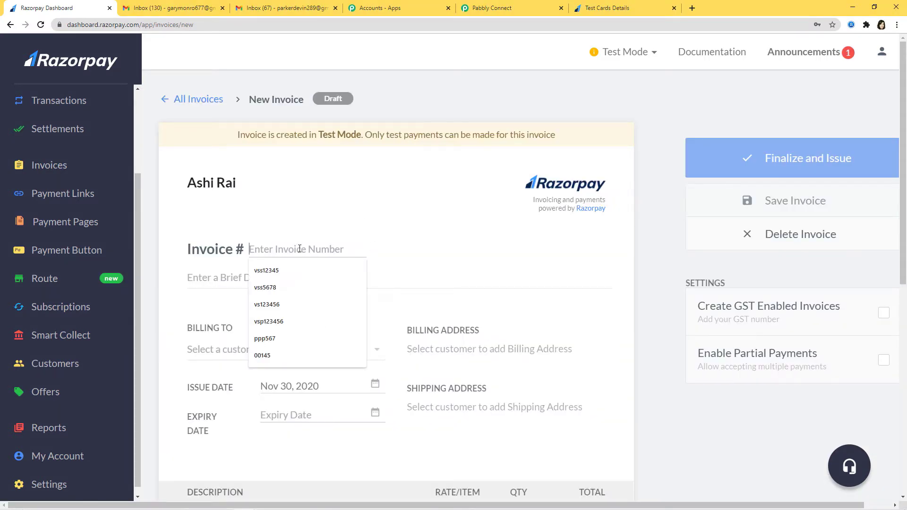
pyautogui.write('Invoice')
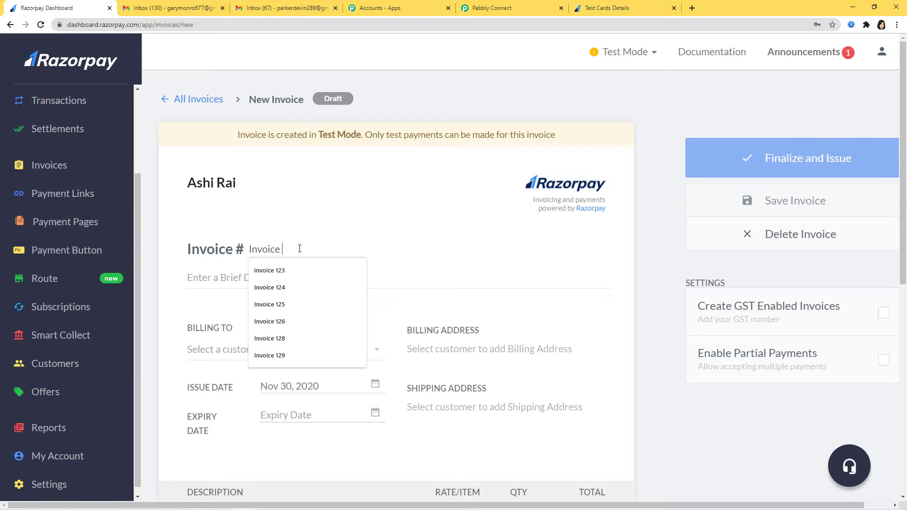
pyautogui.write(' No. 130')
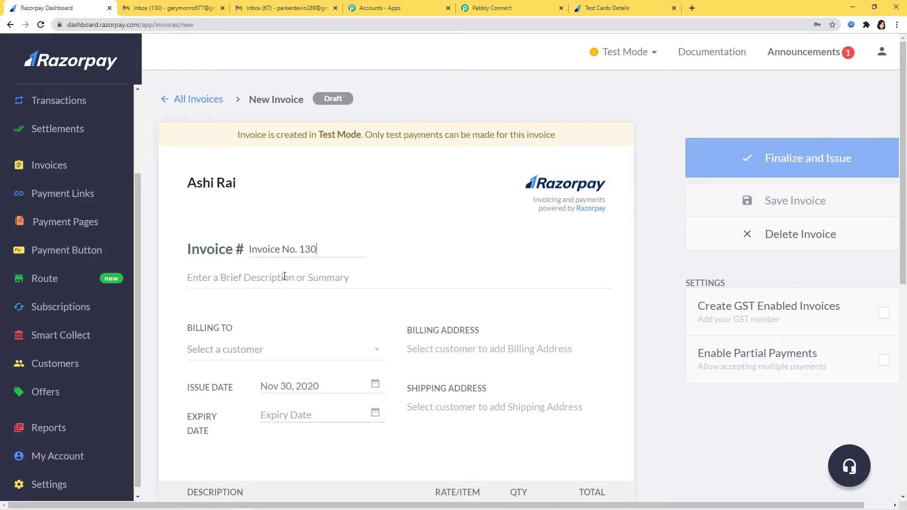
pyautogui.click(283, 277)
pyautogui.write('Raz')
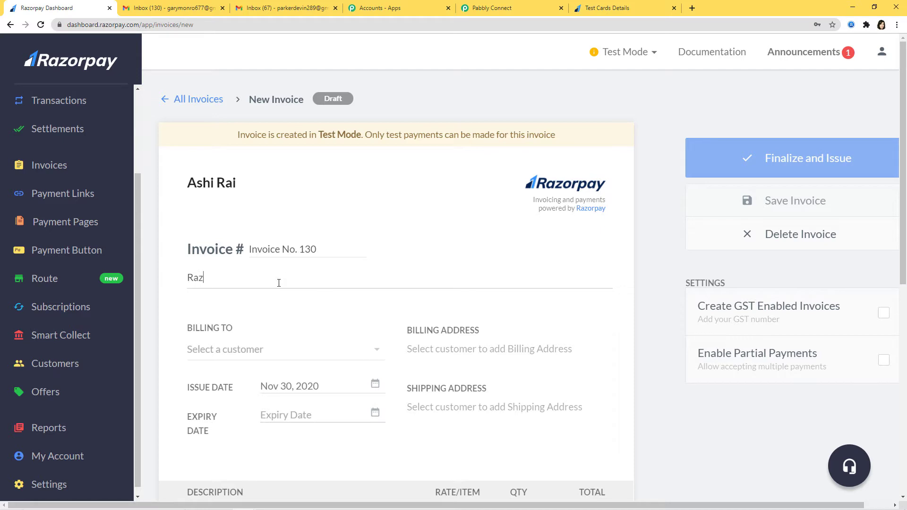
pyautogui.write('orpay to Gmail Integration')
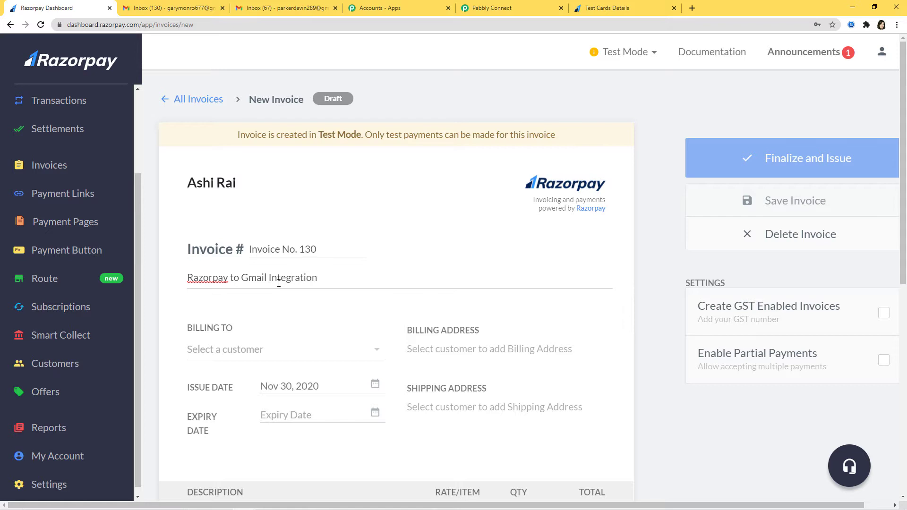
# Add a new customer to the invoice with their name, e-mail and contact number
pyautogui.scroll(-2, 336, 287)
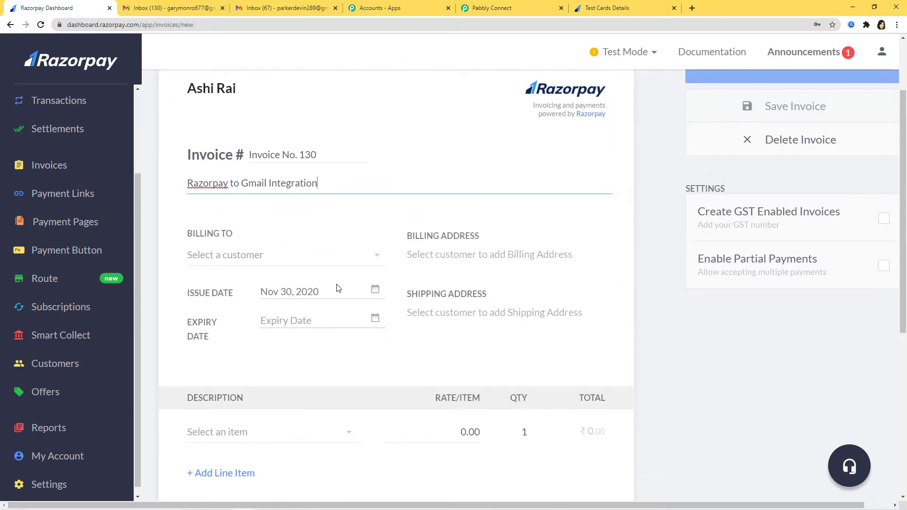
pyautogui.click(345, 261)
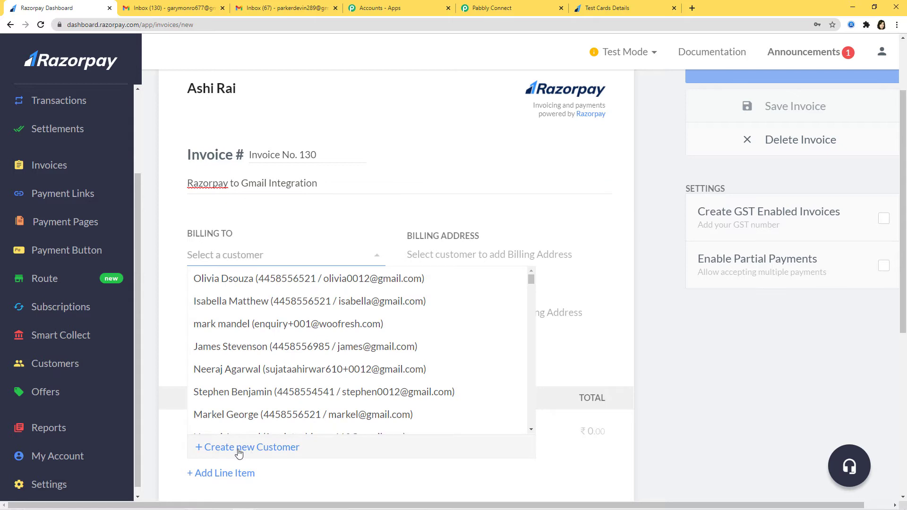
pyautogui.click(240, 449)
pyautogui.click(377, 158)
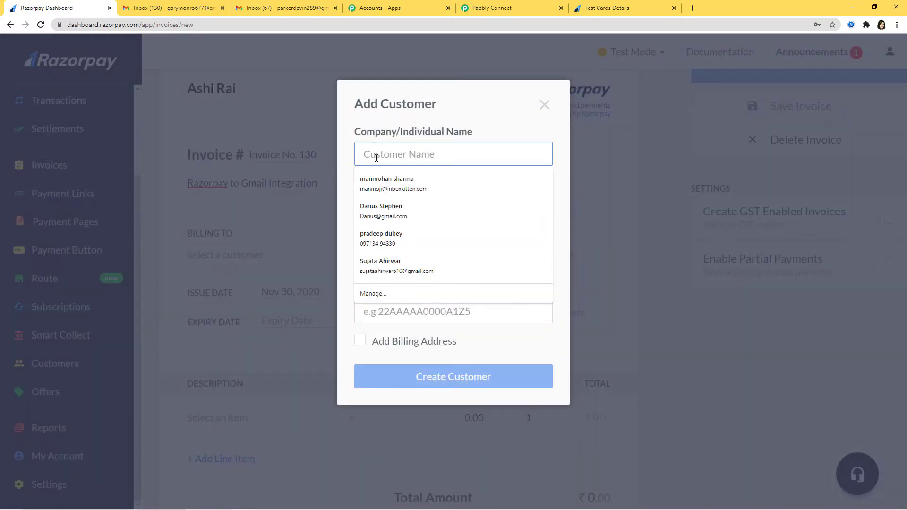
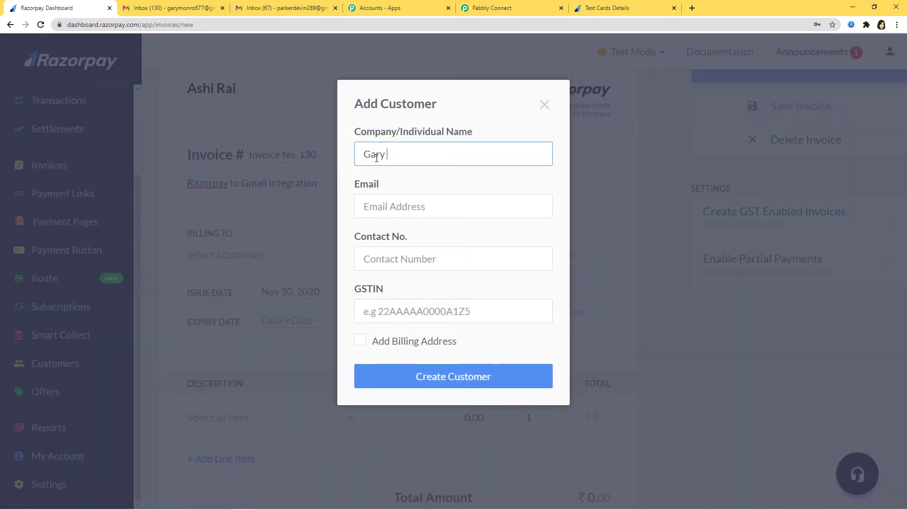
pyautogui.click(367, 206)
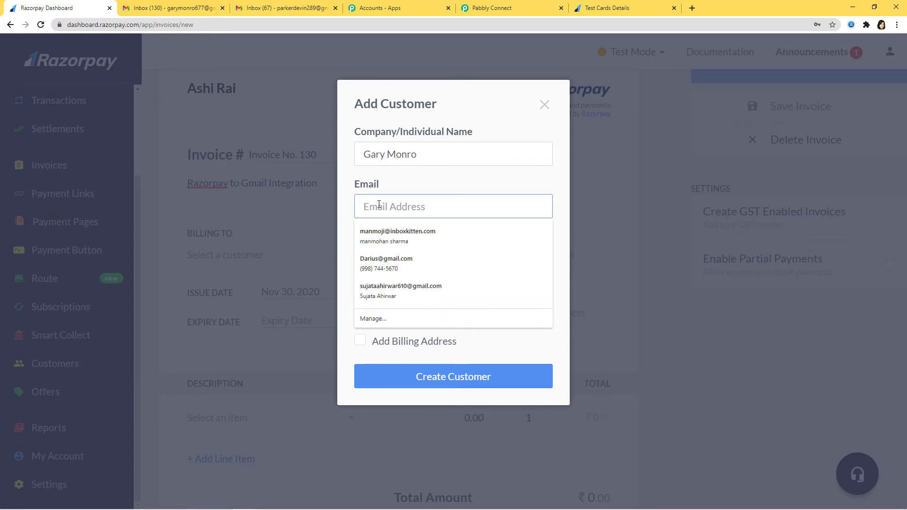
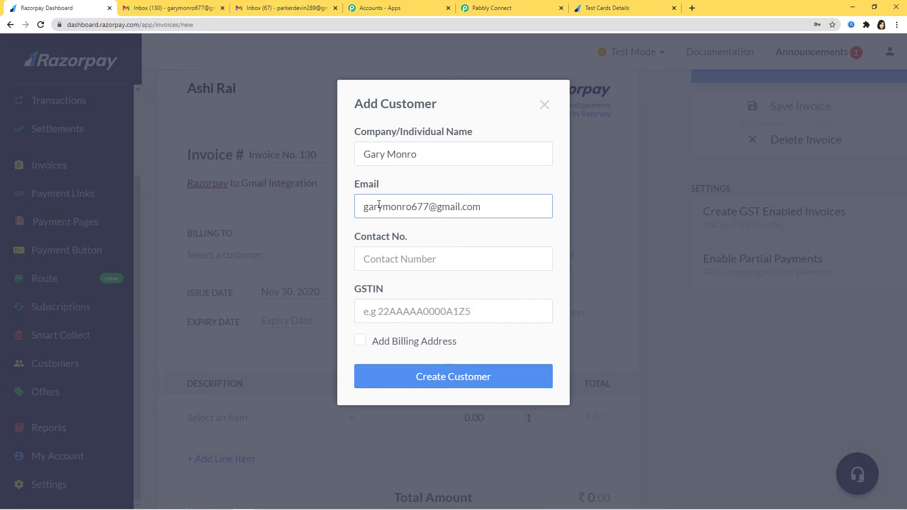
pyautogui.click(391, 258)
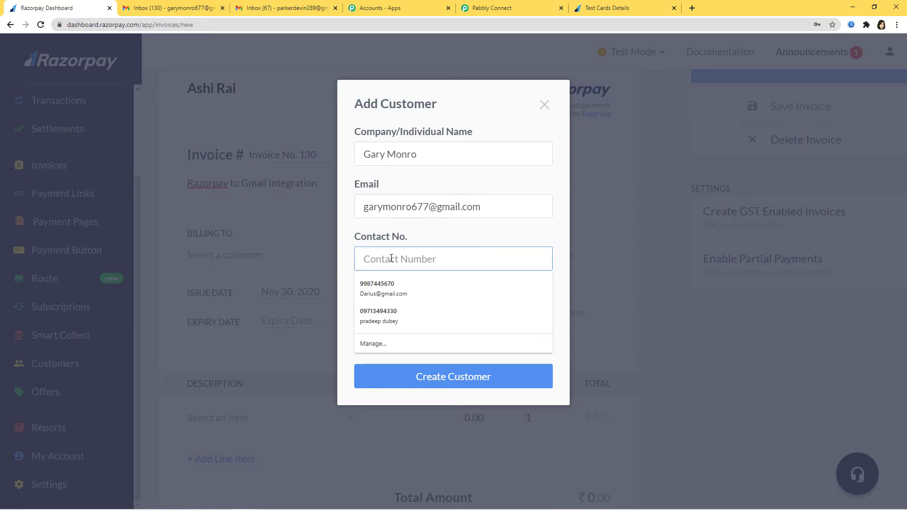
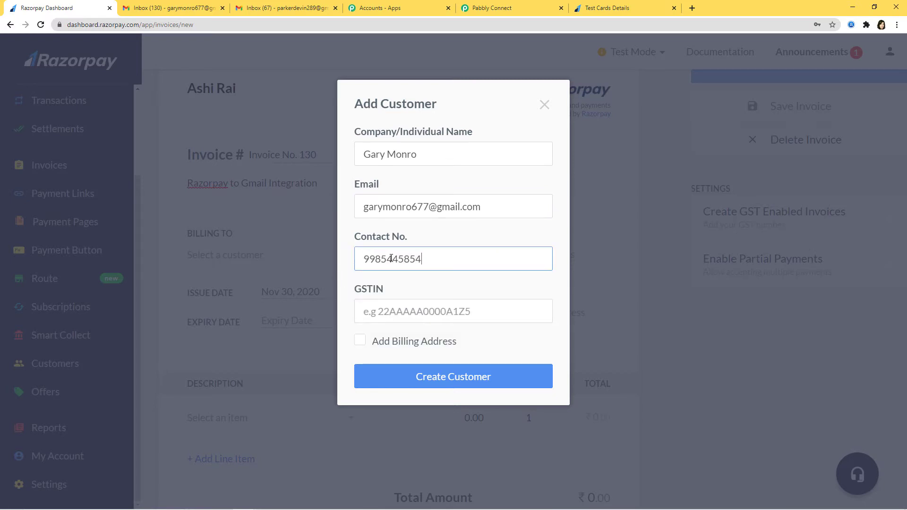
pyautogui.click(447, 379)
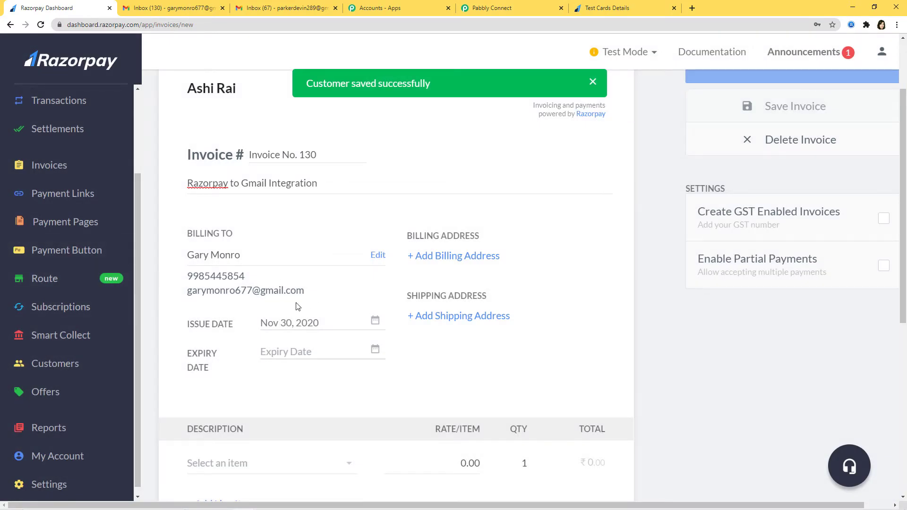
# Set the expiry date to Dec 04, 2020 and add Item1 at a rate of ₹500
pyautogui.click(375, 350)
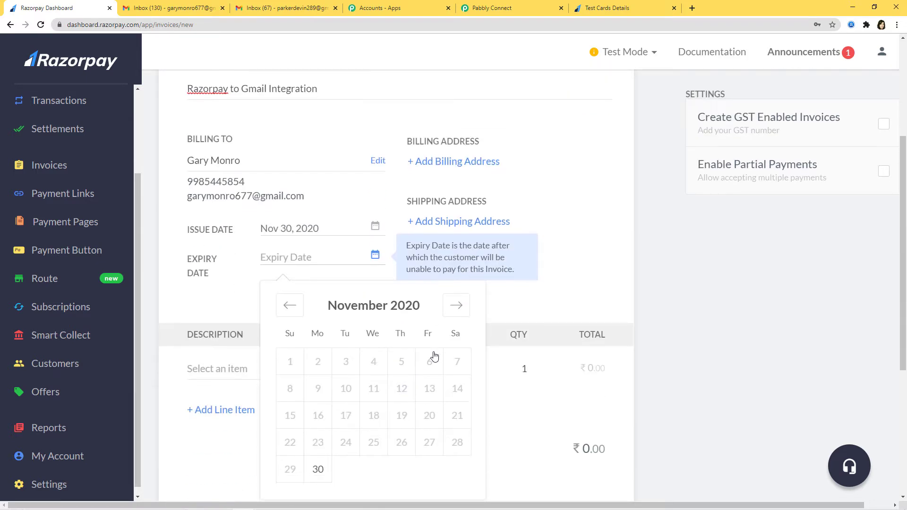
pyautogui.click(457, 306)
pyautogui.click(430, 362)
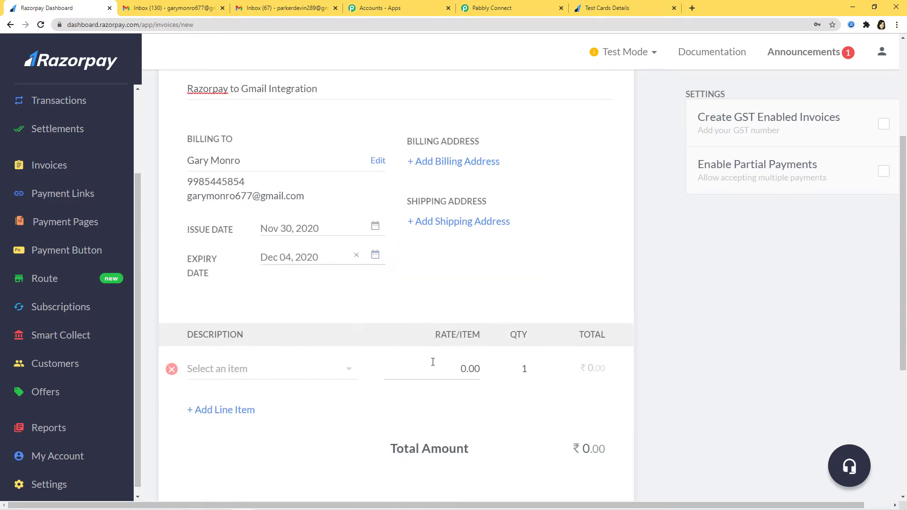
pyautogui.click(345, 370)
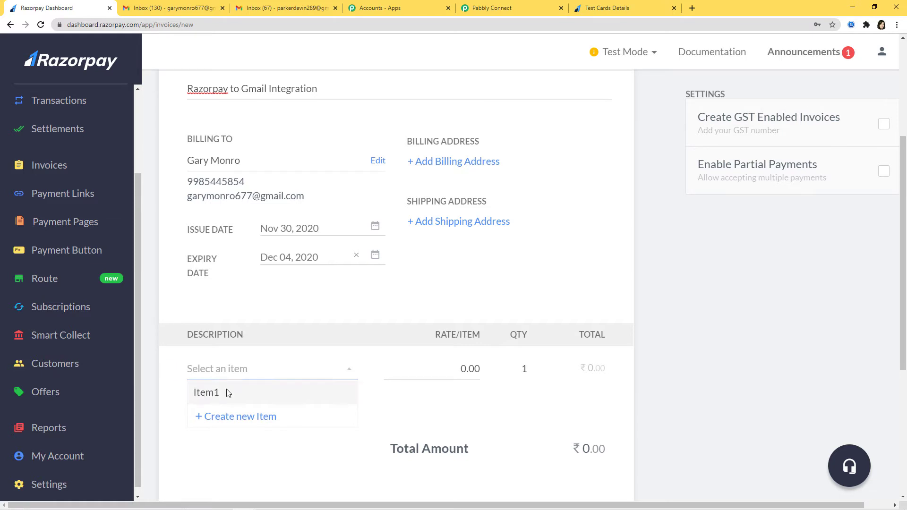
pyautogui.click(245, 391)
pyautogui.click(466, 415)
pyautogui.press('BackSpace')
pyautogui.press('BackSpace')
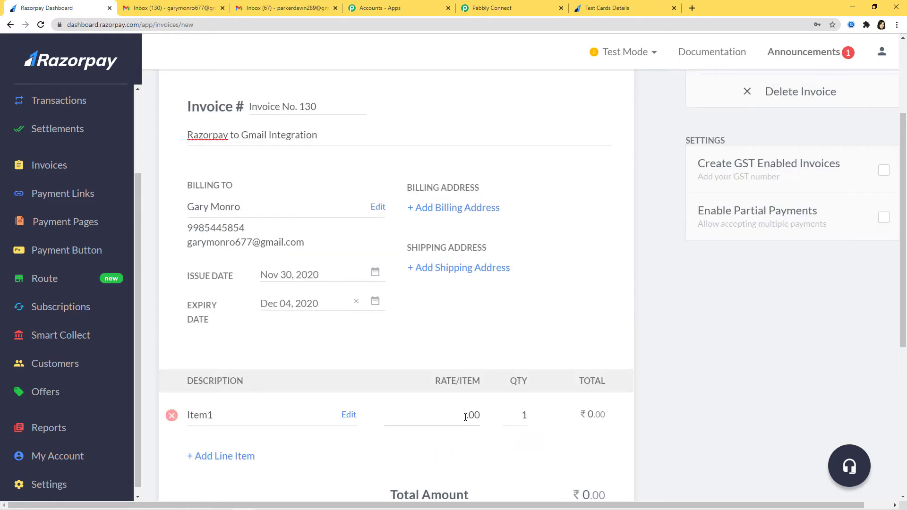
pyautogui.write('500')
pyautogui.scroll(-5, 674, 361)
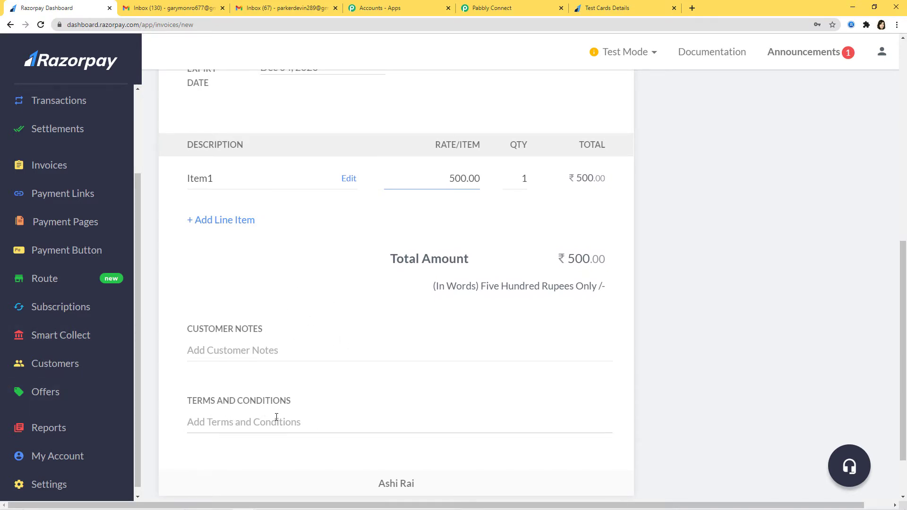
pyautogui.scroll(8, 355, 410)
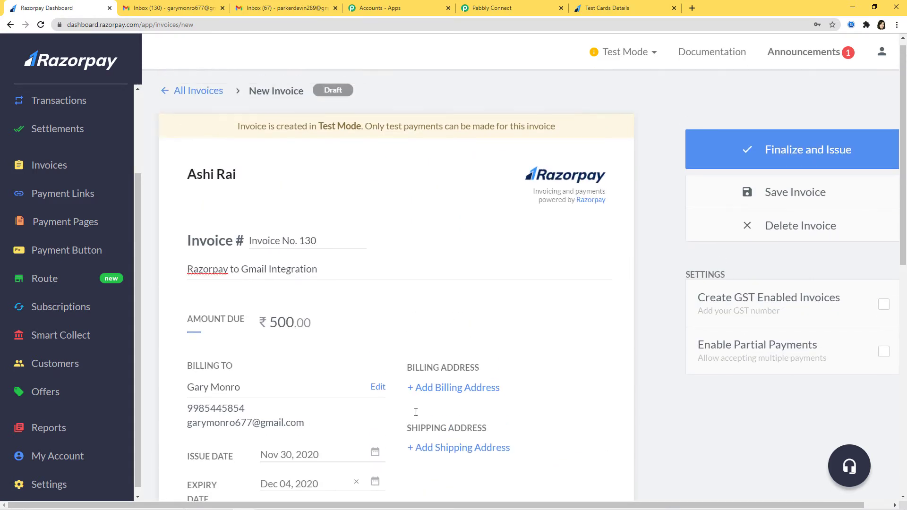
# Issue the invoice, copy its rzp.io payment link, and load it in a new tab
pyautogui.click(754, 171)
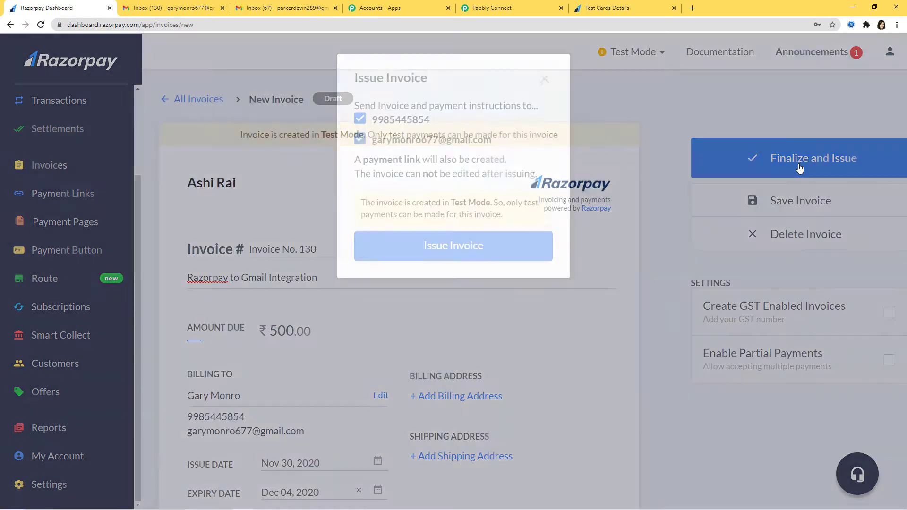
pyautogui.click(487, 270)
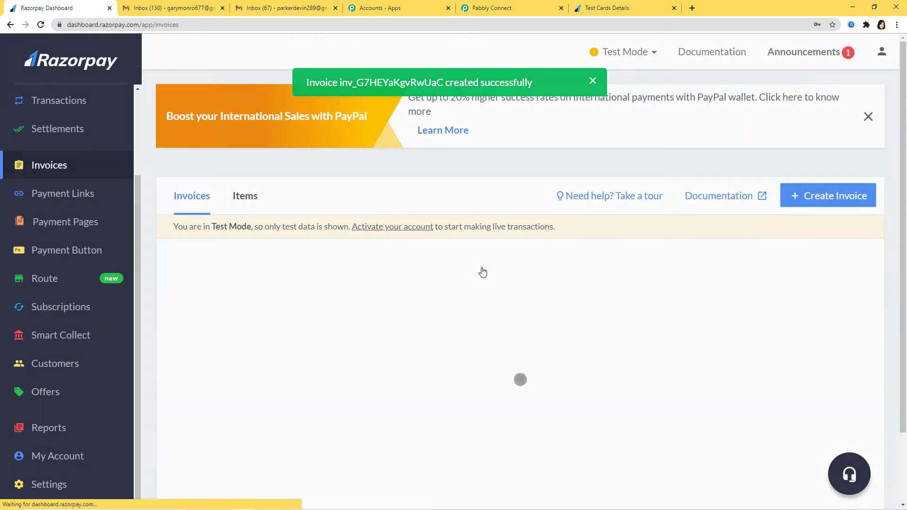
pyautogui.scroll(-2, 482, 270)
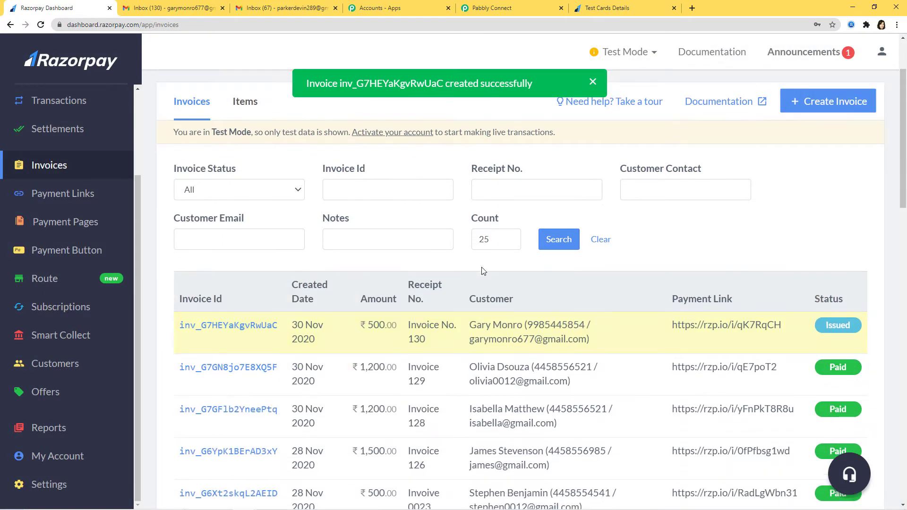
pyautogui.moveTo(529, 325)
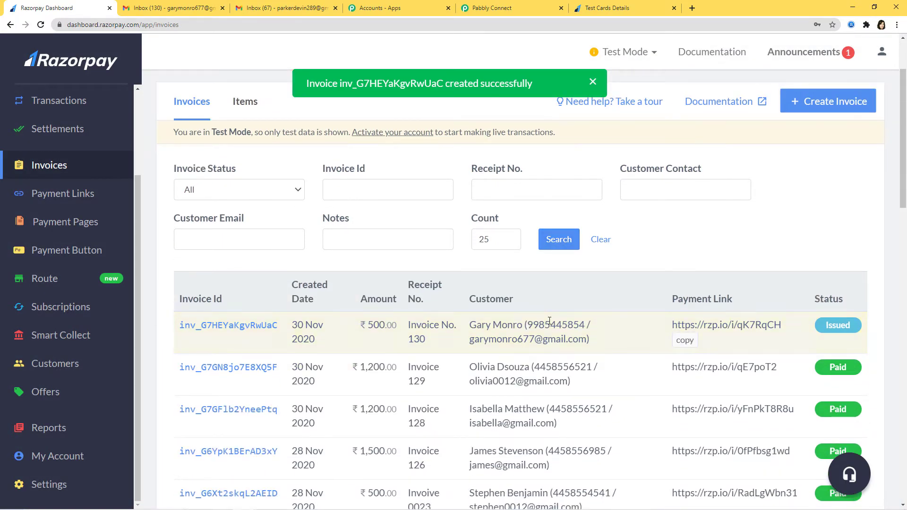
pyautogui.click(686, 340)
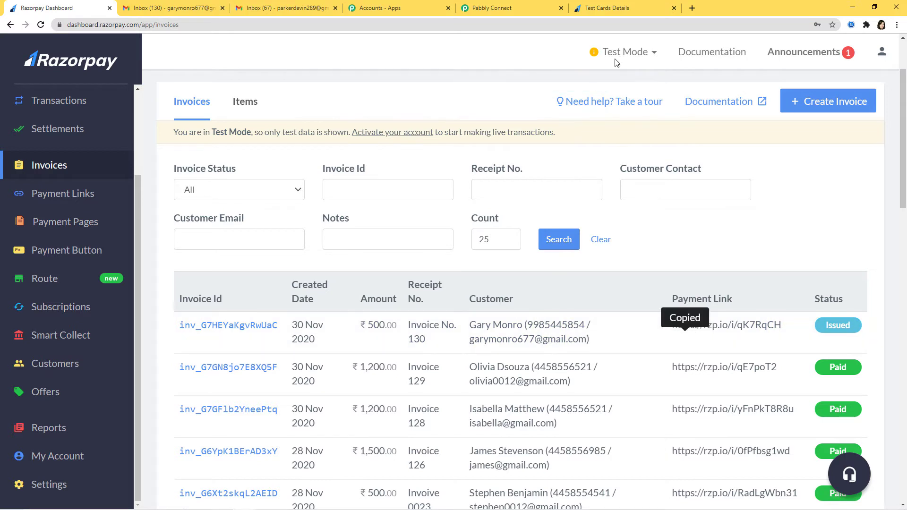
pyautogui.click(693, 8)
pyautogui.hotkey('ctrl', 'v')
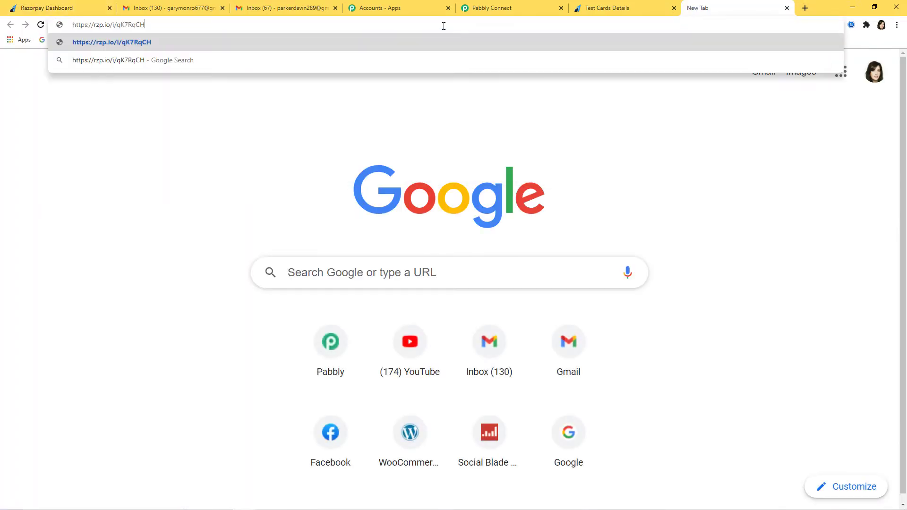
pyautogui.press('Return')
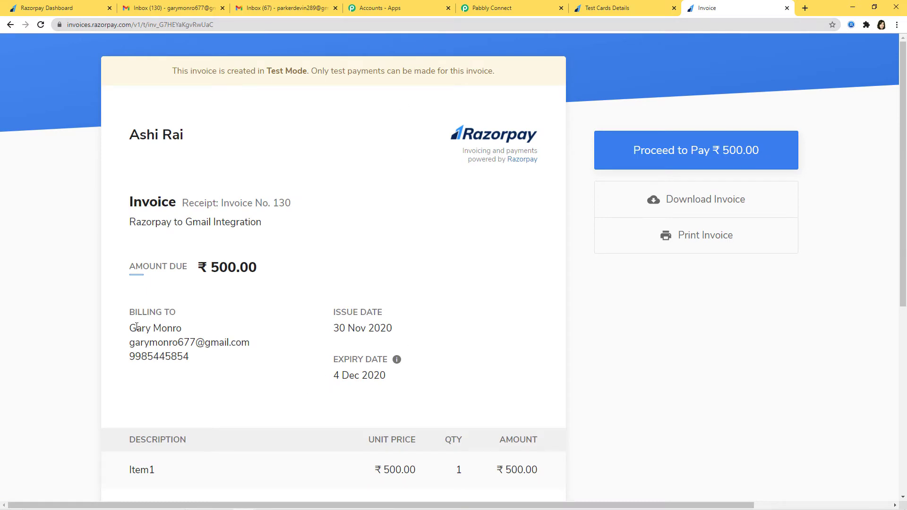
# Proceed to pay the ₹500 invoice and choose payment by card
pyautogui.click(660, 154)
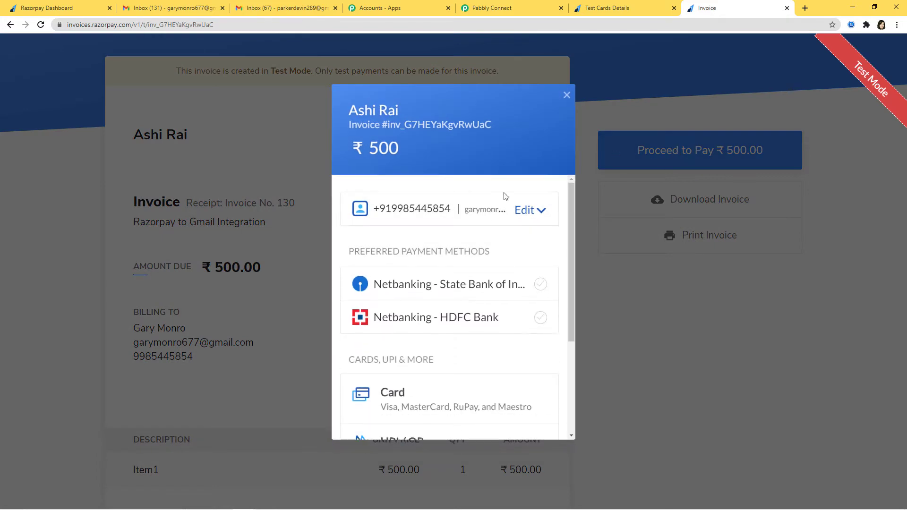
pyautogui.moveTo(572, 252)
pyautogui.mouseDown()
pyautogui.moveTo(557, 361)
pyautogui.moveTo(582, 242)
pyautogui.mouseUp()
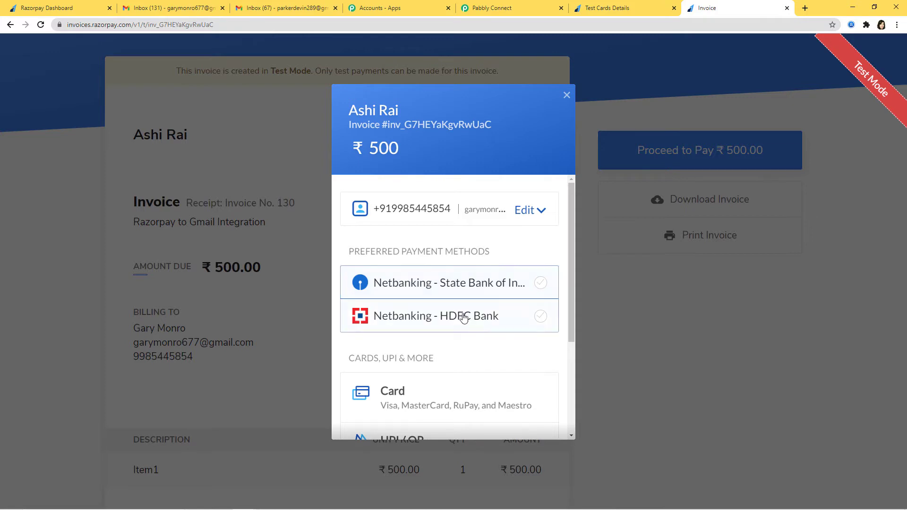
pyautogui.scroll(-1, 463, 340)
pyautogui.click(433, 348)
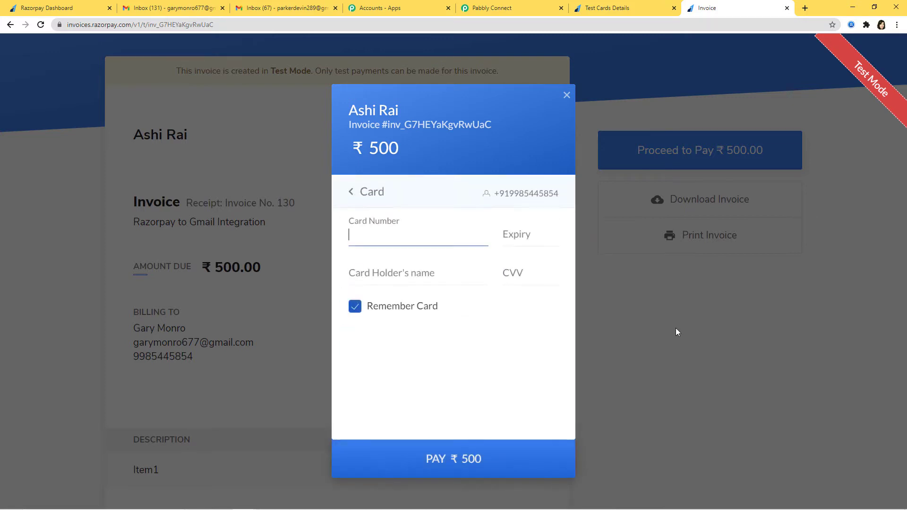
pyautogui.click(375, 246)
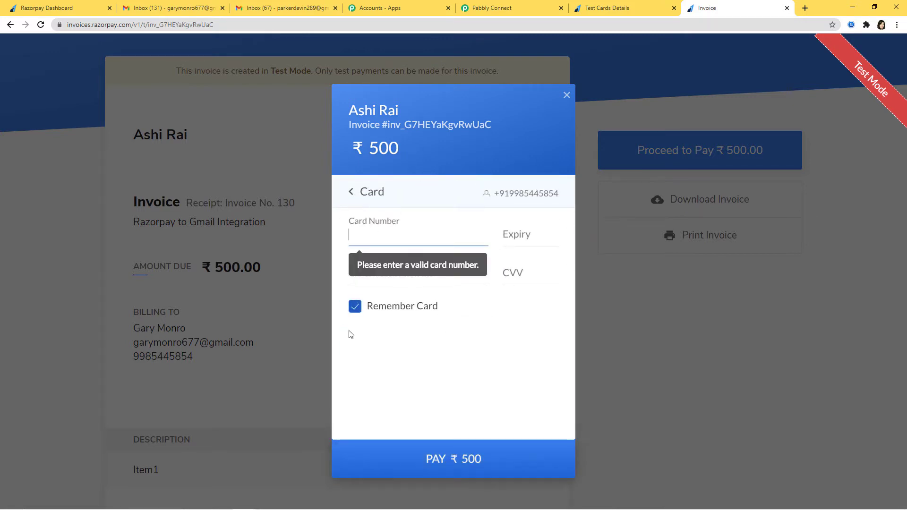
# Enter the test Visa card details, pay, skip saving the card, and choose Success
pyautogui.click(607, 8)
pyautogui.rightClick(407, 271)
pyautogui.click(423, 278)
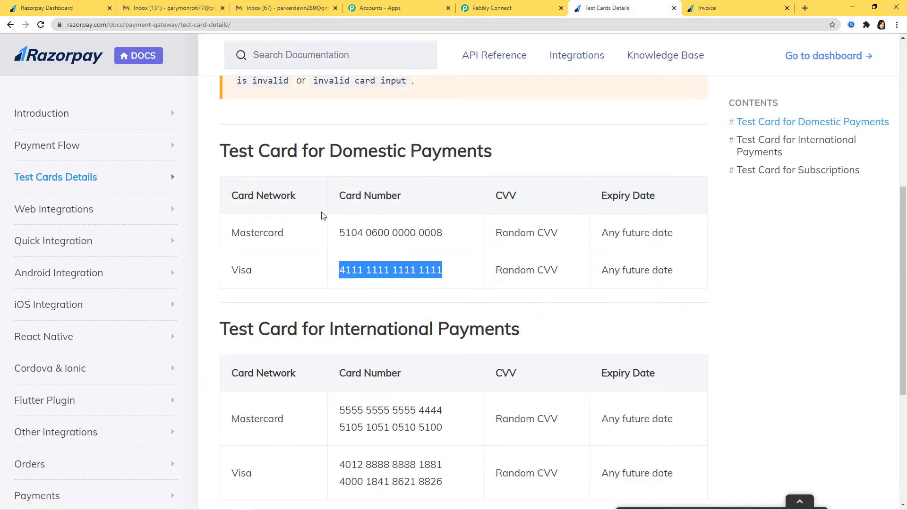
pyautogui.click(731, 13)
pyautogui.hotkey('ctrl', 'v')
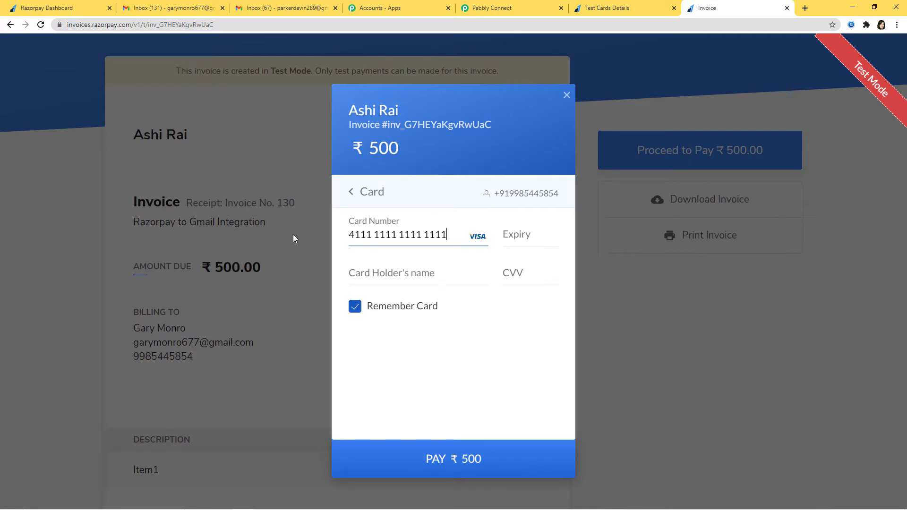
pyautogui.write('1235')
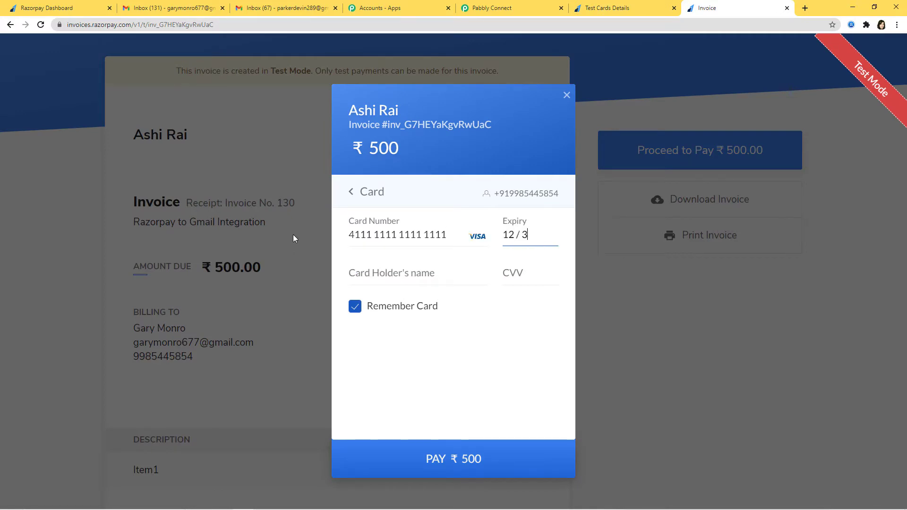
pyautogui.write('Gary')
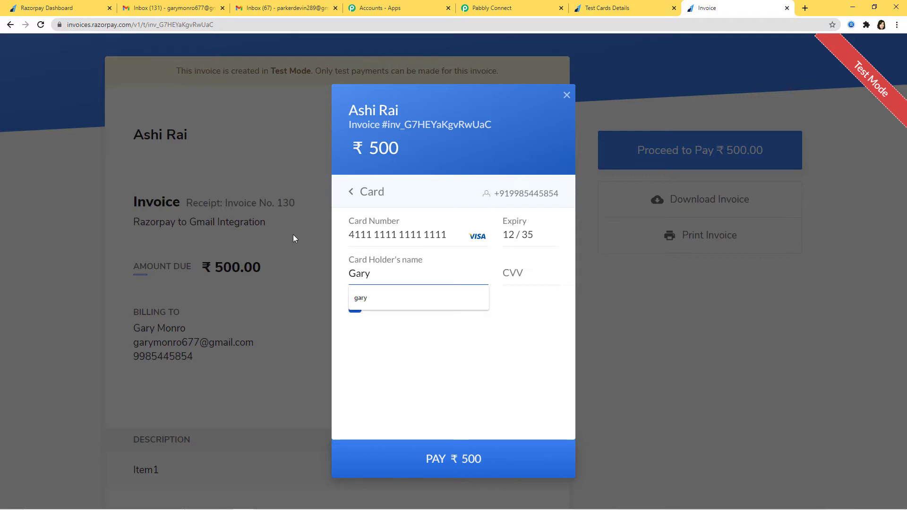
pyautogui.click(525, 276)
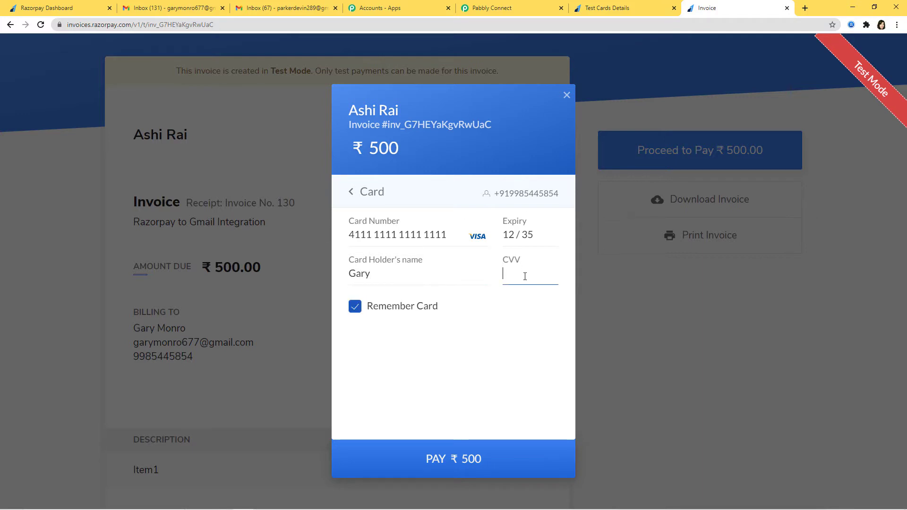
pyautogui.click(442, 460)
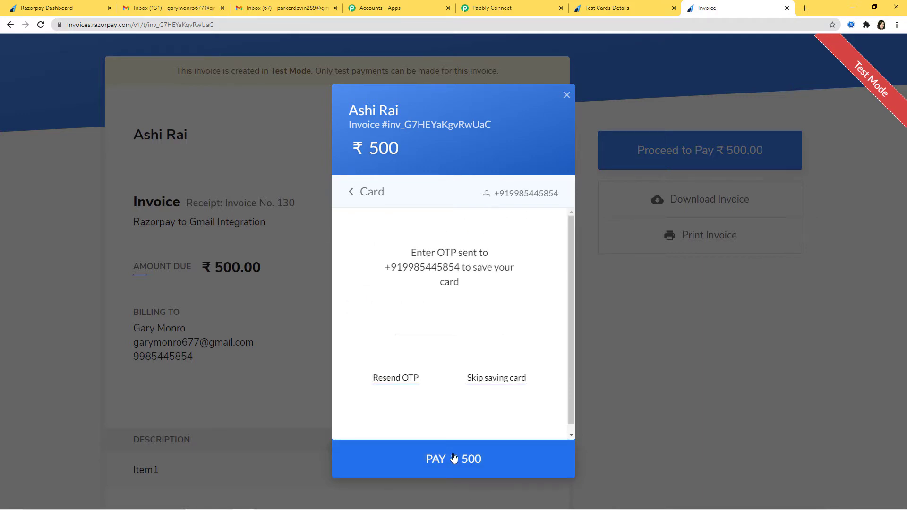
pyautogui.click(494, 379)
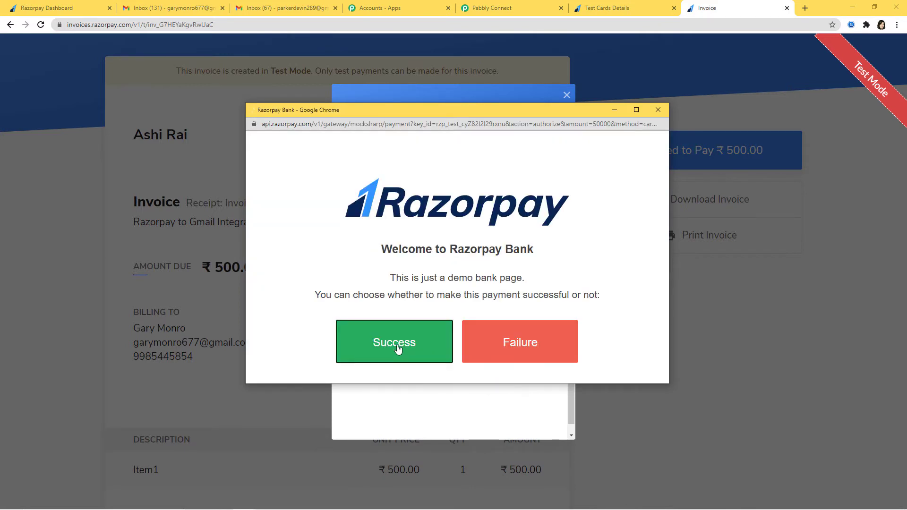
pyautogui.click(397, 350)
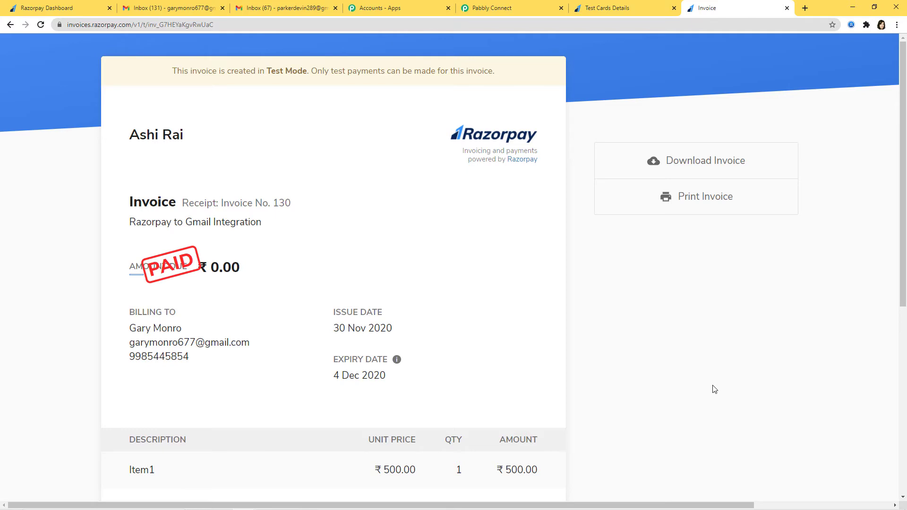
# Review the captured webhook fields showing the 50000 INR captured card payment for the invoice
pyautogui.click(474, 5)
pyautogui.scroll(-2, 812, 315)
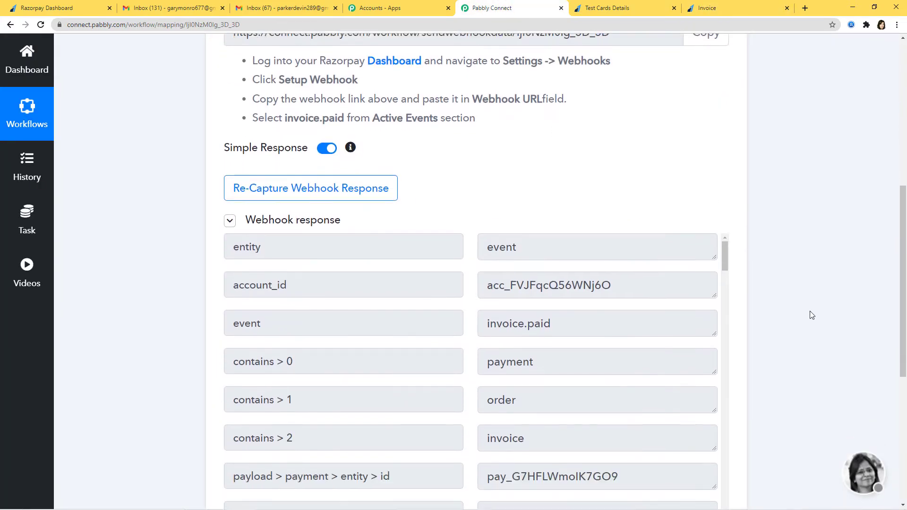
pyautogui.scroll(-1, 847, 365)
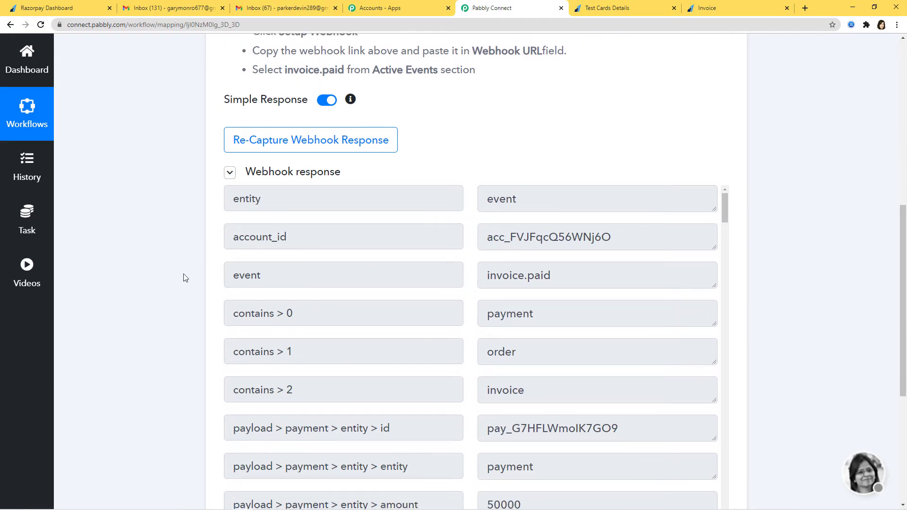
pyautogui.scroll(-5, 612, 366)
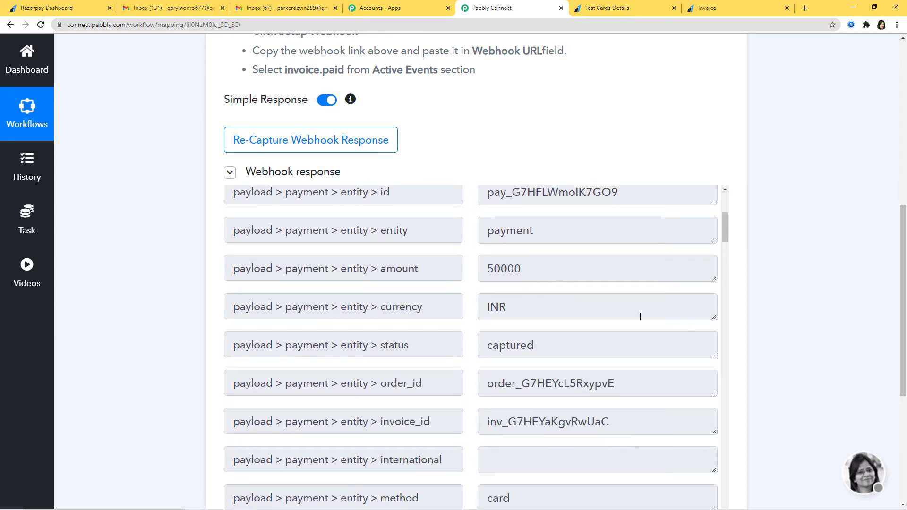
pyautogui.click(710, 13)
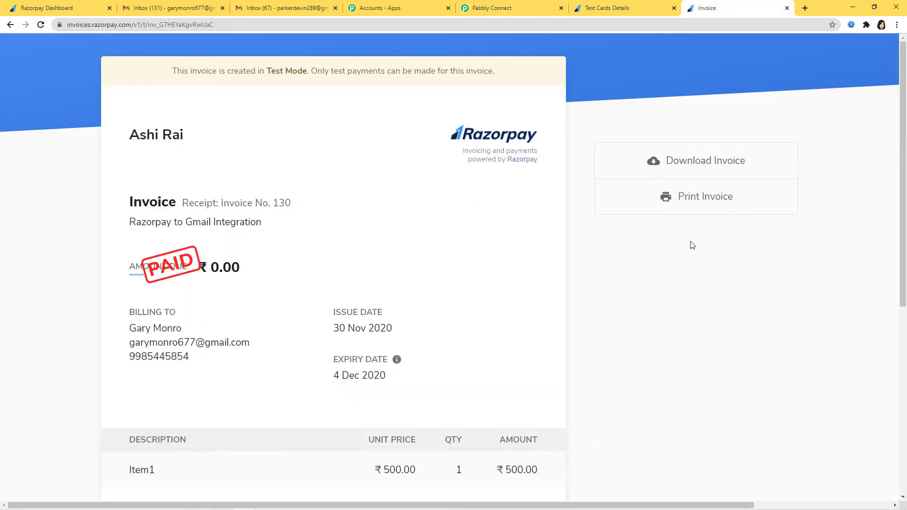
pyautogui.click(509, 13)
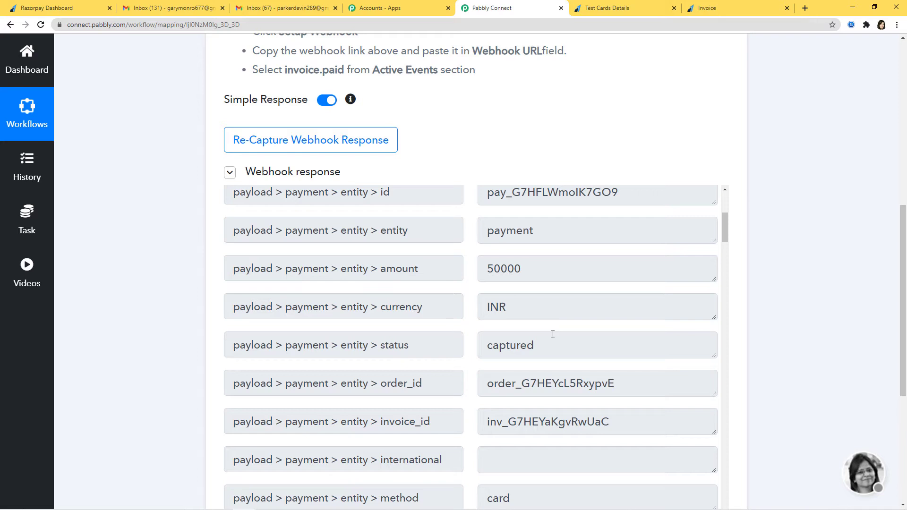
pyautogui.scroll(-5, 837, 338)
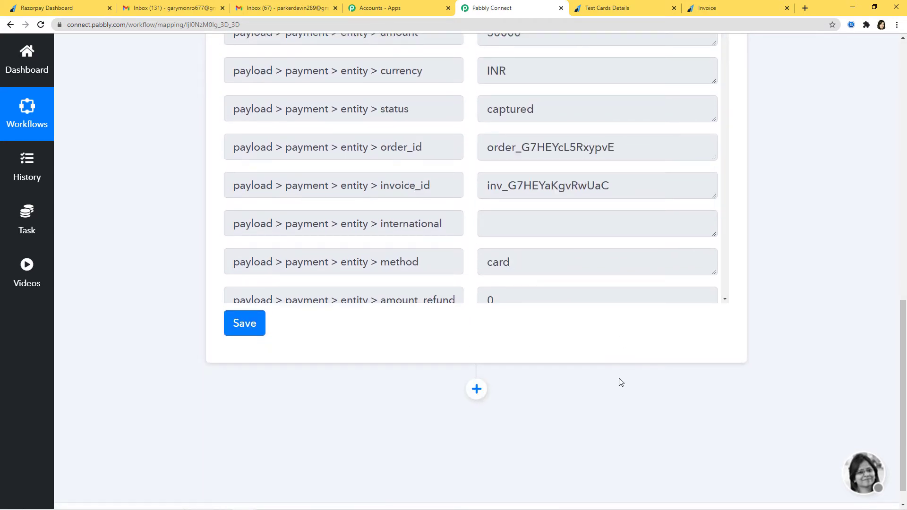
# Save the webhook trigger and add an API action with the GET event
pyautogui.click(251, 327)
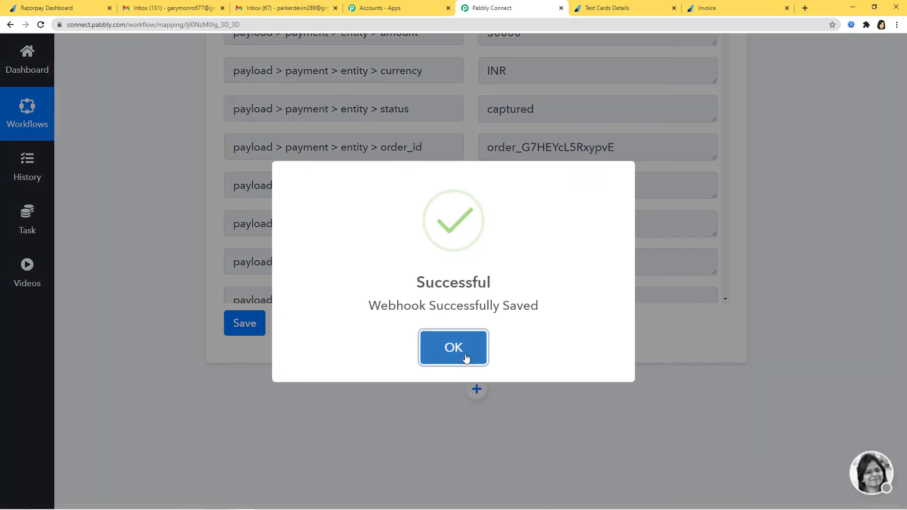
pyautogui.click(462, 354)
pyautogui.click(476, 389)
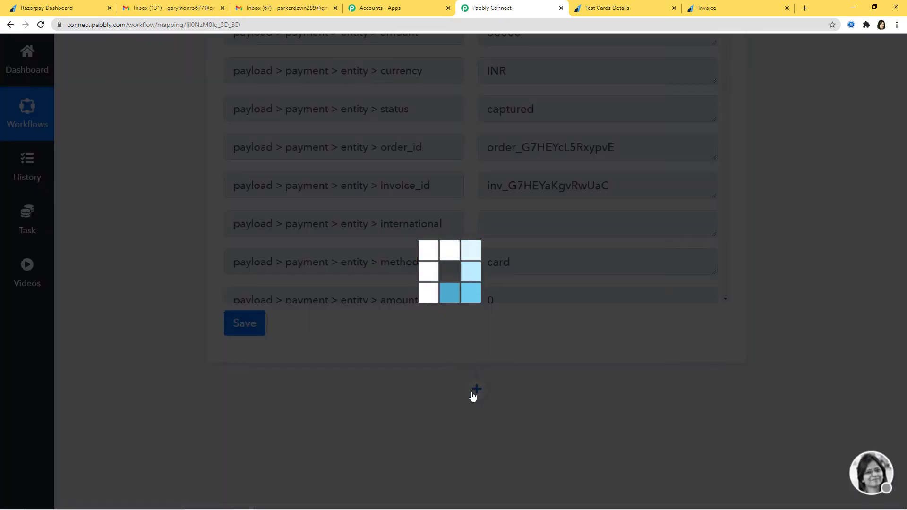
pyautogui.scroll(-3, 782, 345)
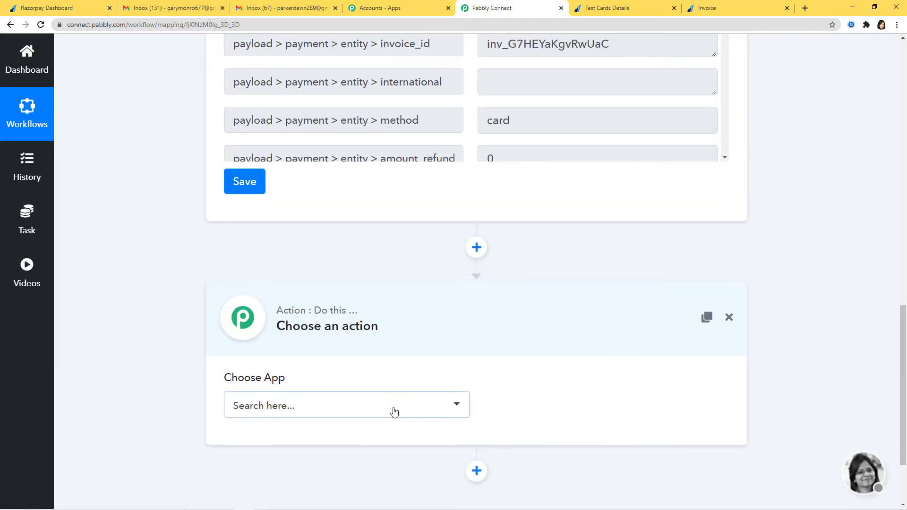
pyautogui.click(393, 411)
pyautogui.write('api')
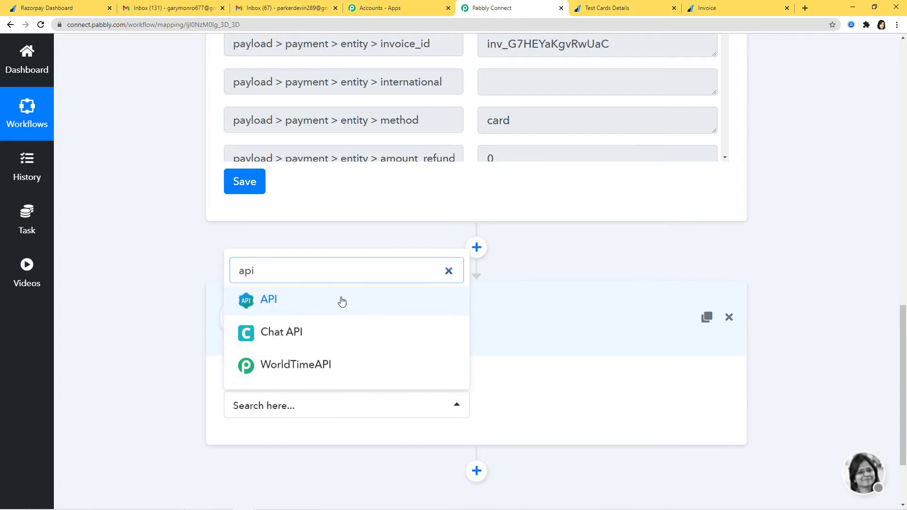
pyautogui.click(342, 302)
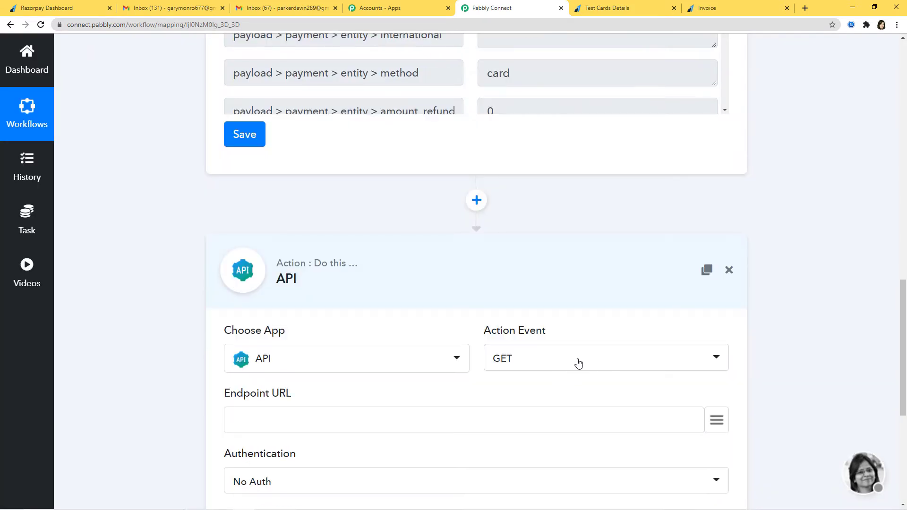
pyautogui.click(577, 362)
pyautogui.click(808, 279)
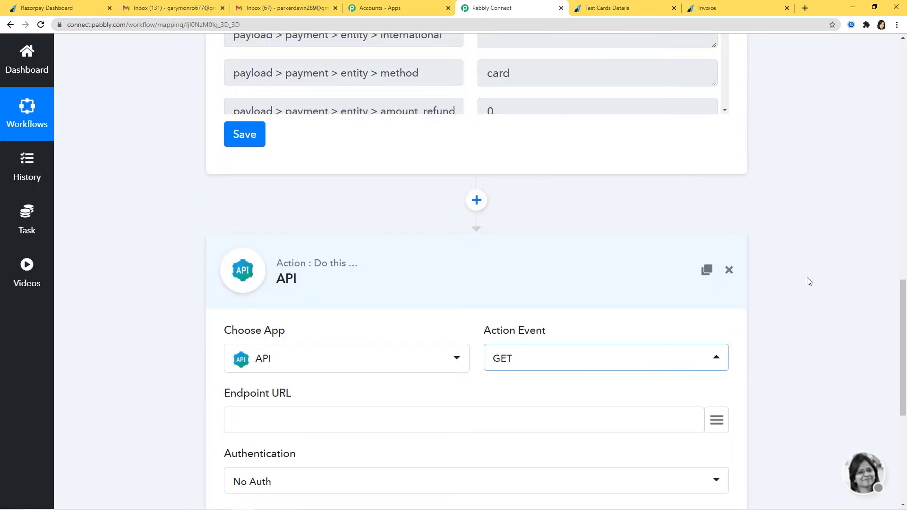
pyautogui.scroll(-4, 808, 280)
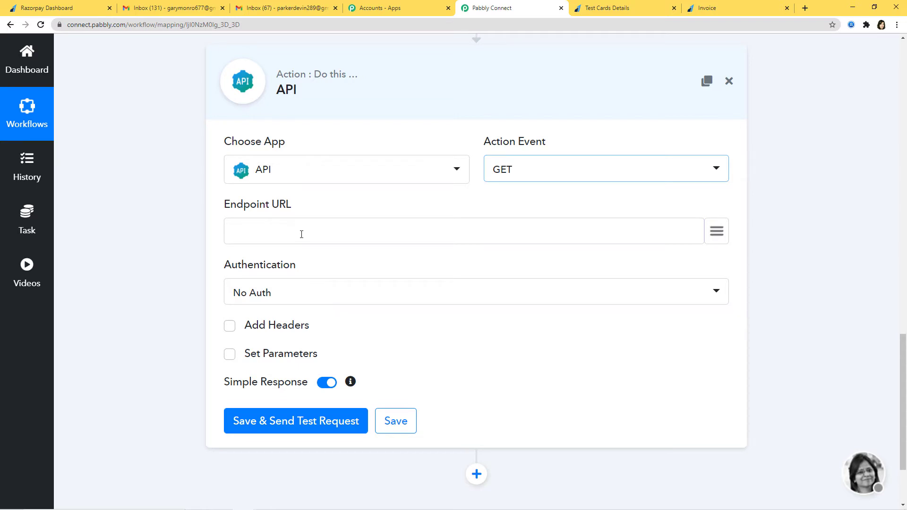
pyautogui.moveTo(347, 506)
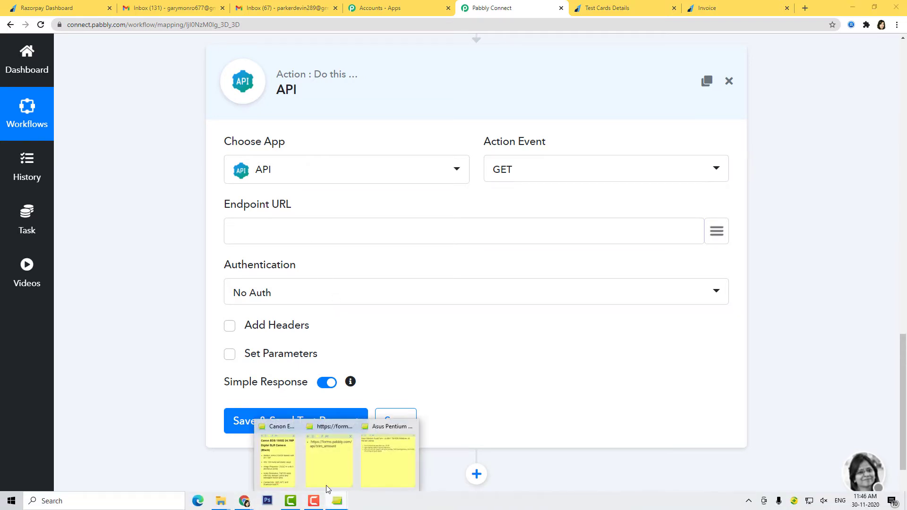
pyautogui.click(333, 456)
pyautogui.moveTo(542, 156); pyautogui.dragTo(519, 139)
pyautogui.hotkey('ctrl', 'c')
pyautogui.click(331, 221)
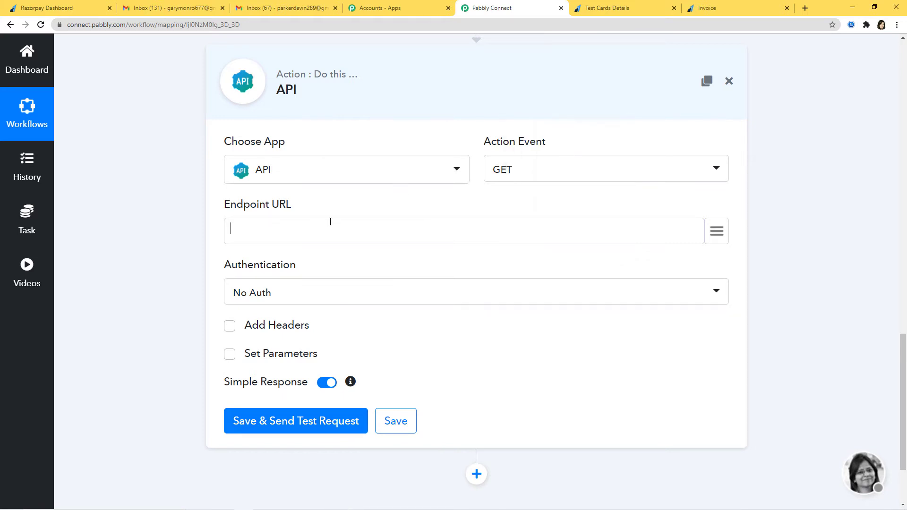
pyautogui.hotkey('ctrl', 'v')
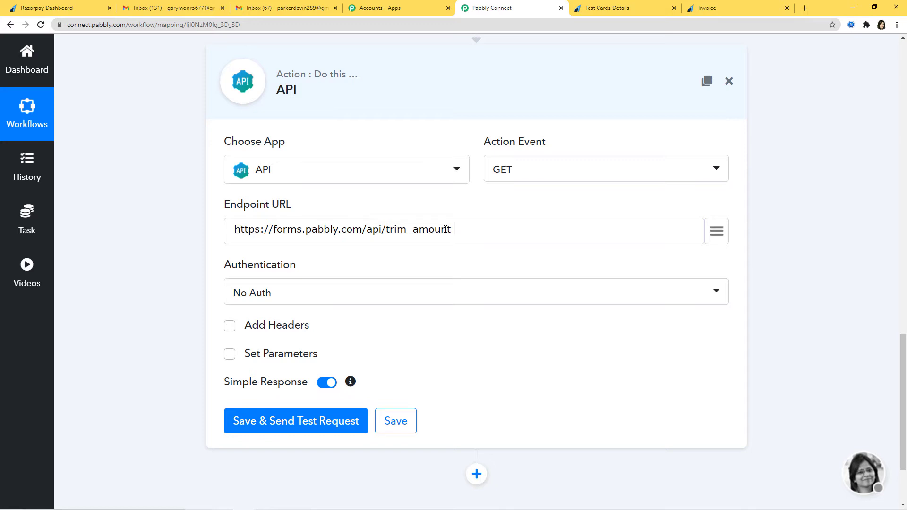
pyautogui.scroll(-2, 803, 219)
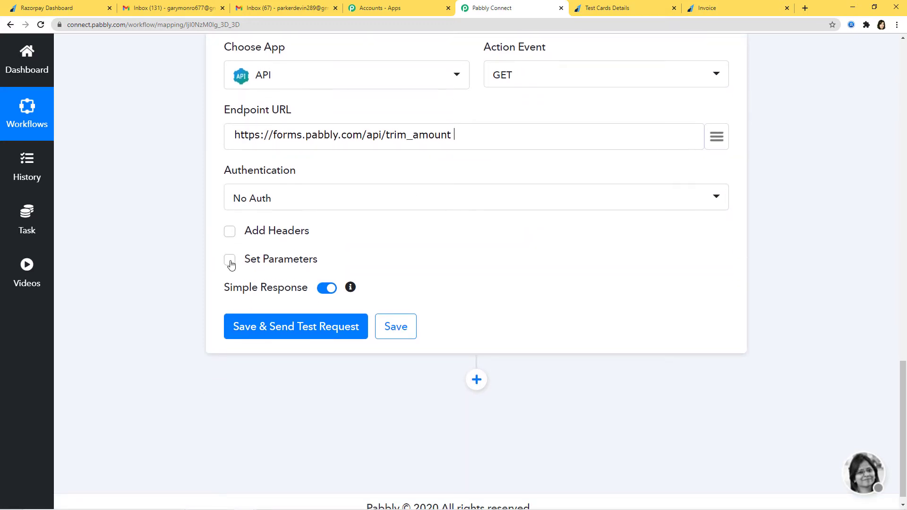
pyautogui.click(230, 264)
# Add an 'amount' parameter mapped to the payment's 50000 and test the request, returning 500
pyautogui.click(299, 282)
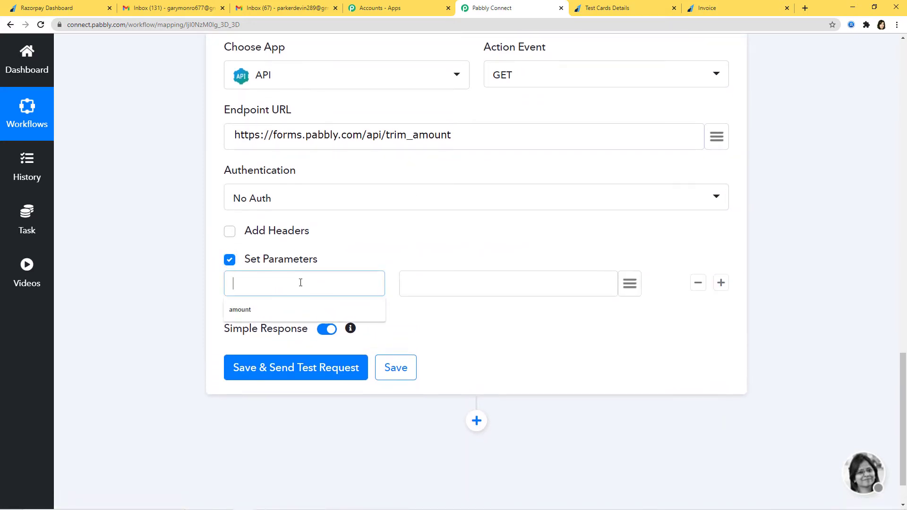
pyautogui.click(259, 313)
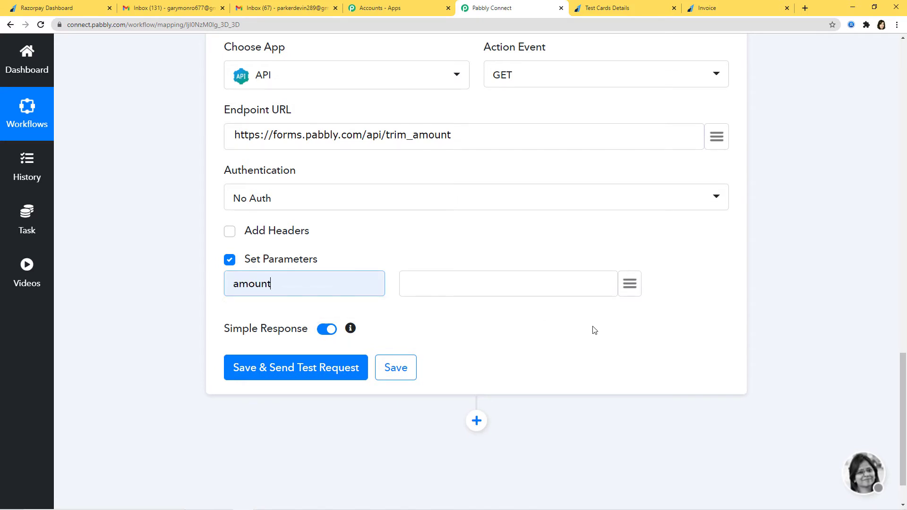
pyautogui.click(633, 292)
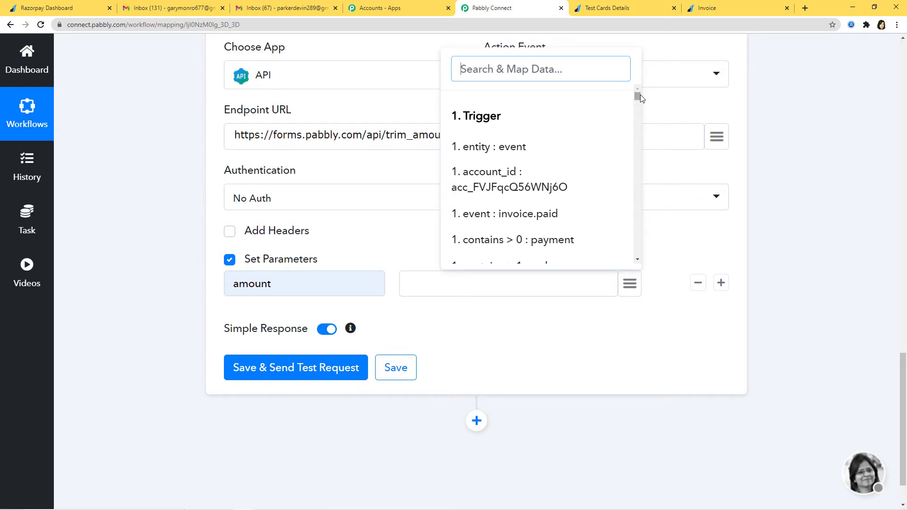
pyautogui.moveTo(639, 95); pyautogui.dragTo(638, 103)
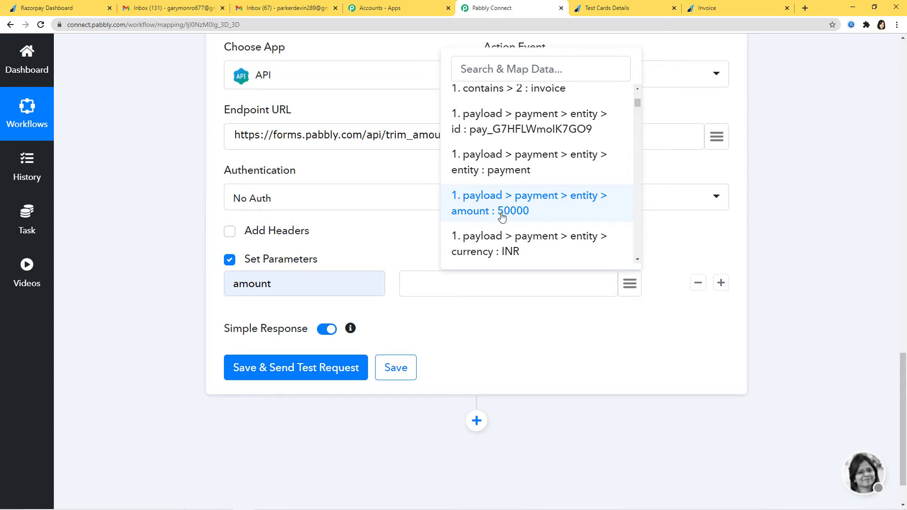
pyautogui.click(532, 210)
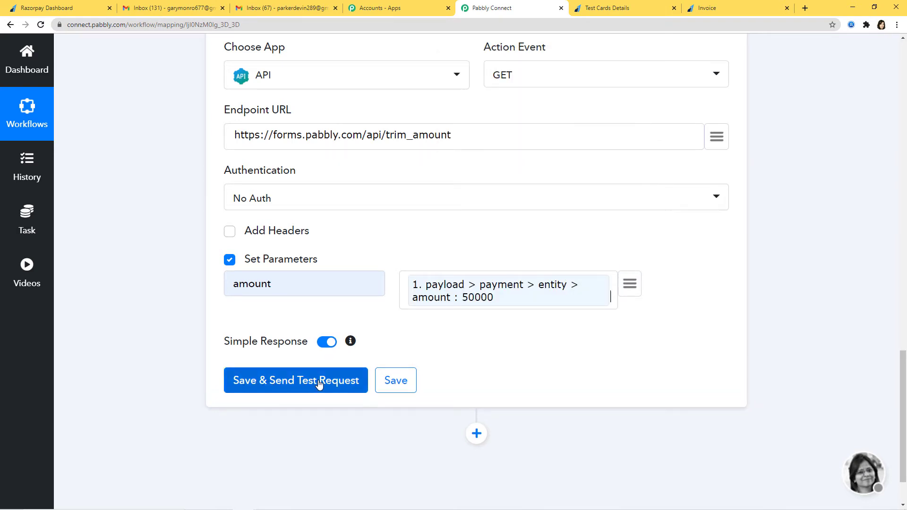
pyautogui.click(298, 385)
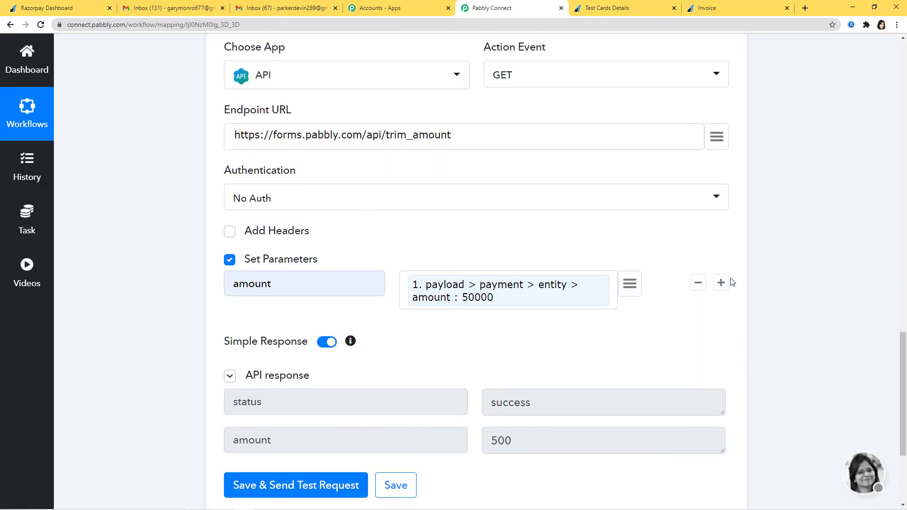
pyautogui.scroll(-3, 400, 241)
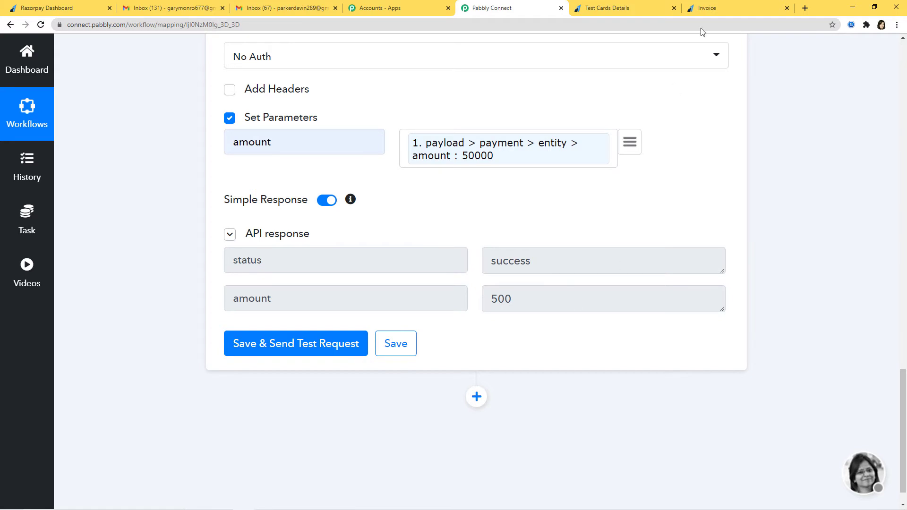
pyautogui.click(726, 8)
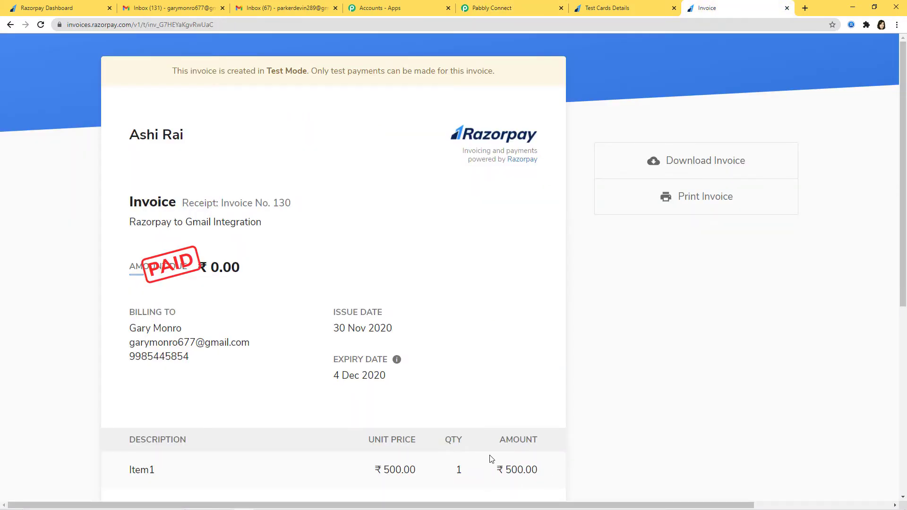
# Return to the workflow and save the API step with its 500 response
pyautogui.click(505, 8)
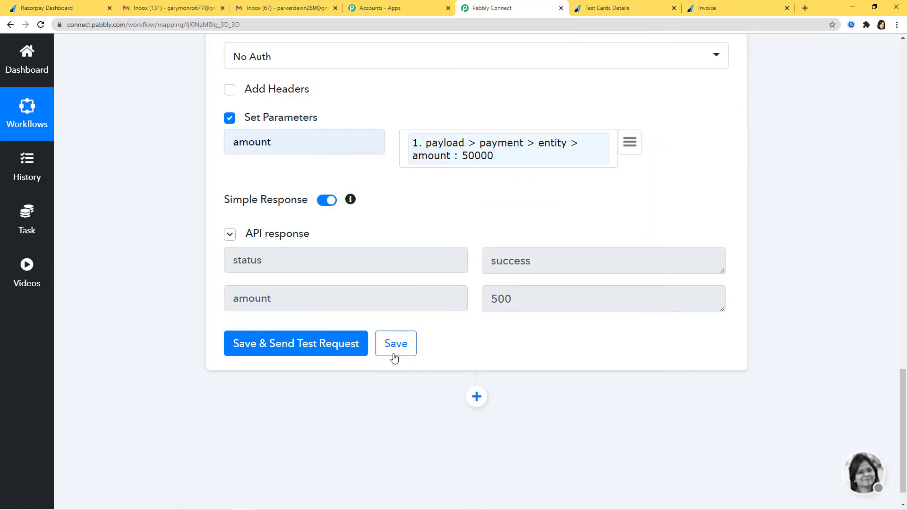
pyautogui.click(395, 358)
# Add a Gmail action after the API step using the Send an Email event
pyautogui.click(477, 397)
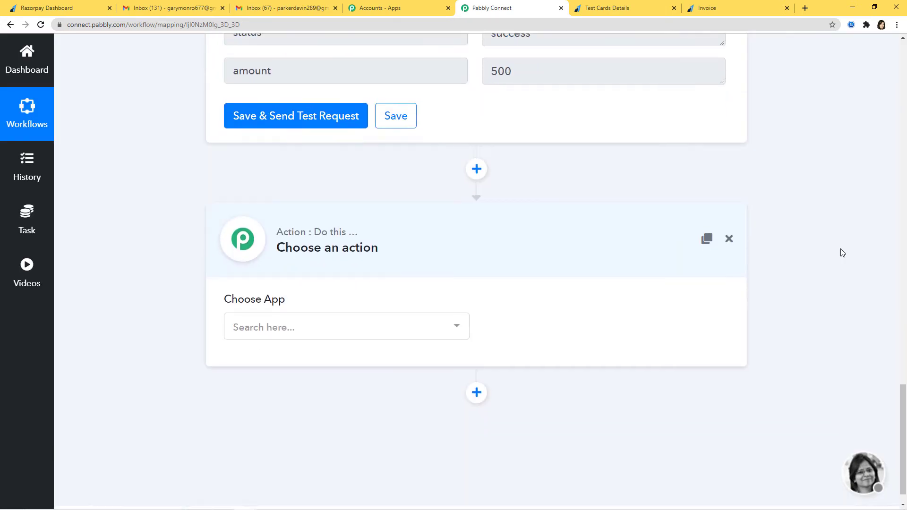
pyautogui.click(454, 300)
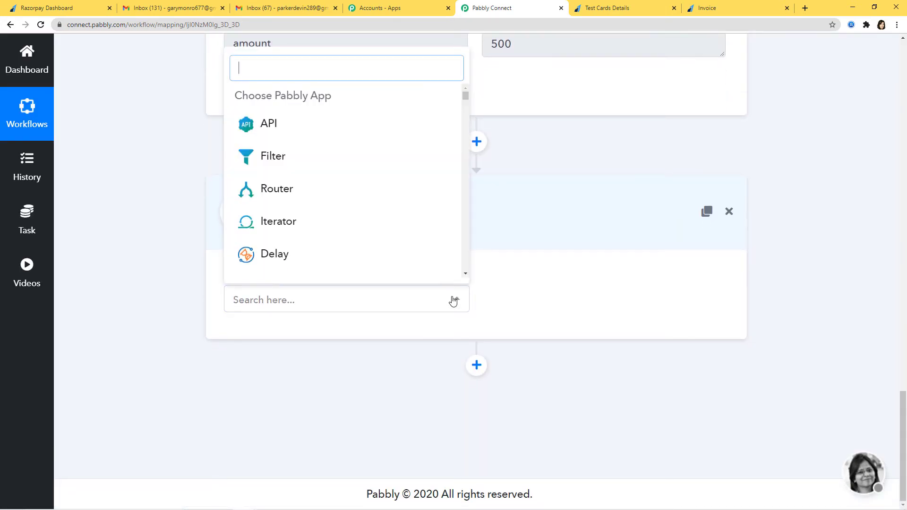
pyautogui.write('gmail')
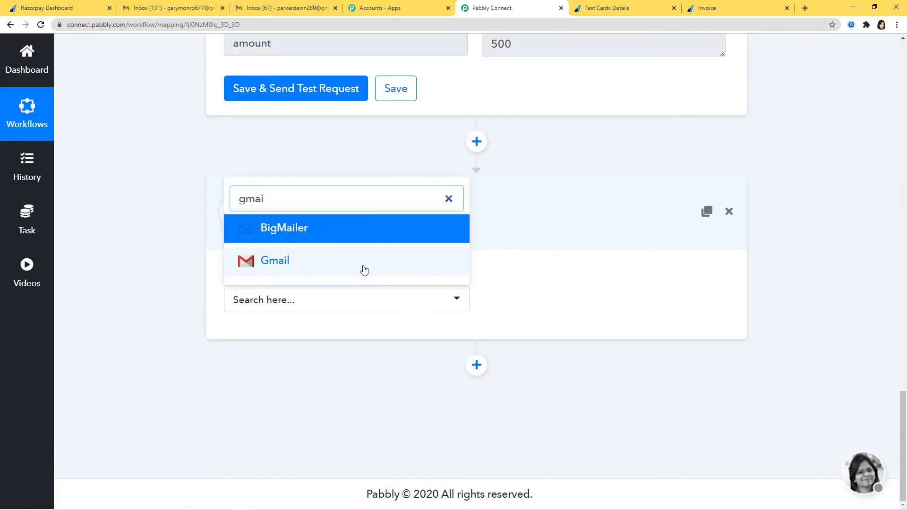
pyautogui.click(364, 271)
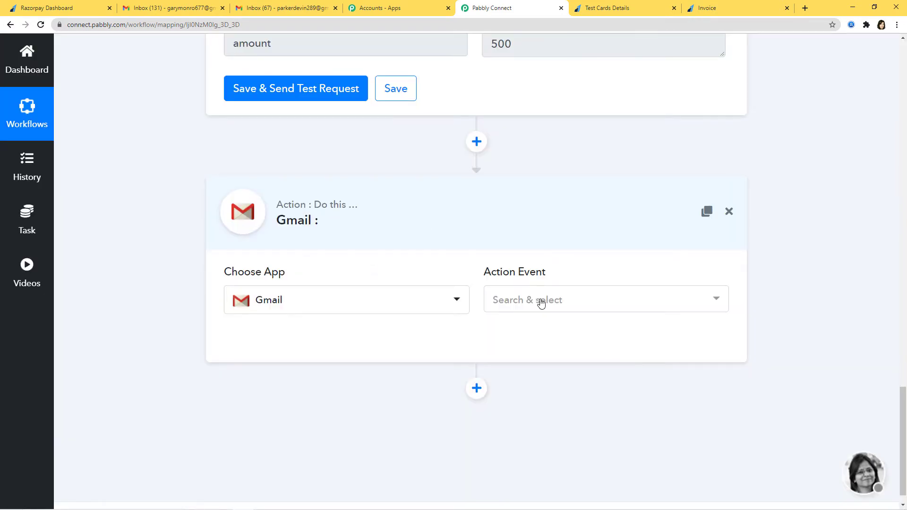
pyautogui.click(540, 302)
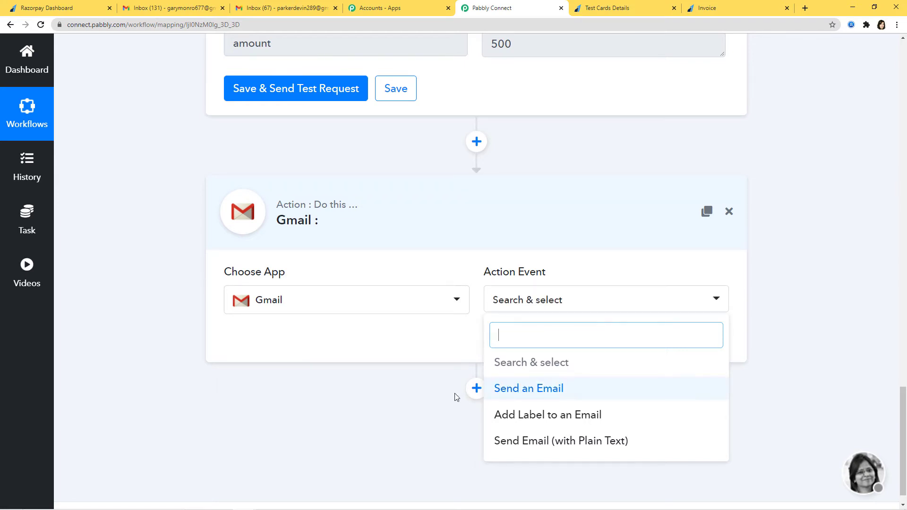
pyautogui.click(514, 391)
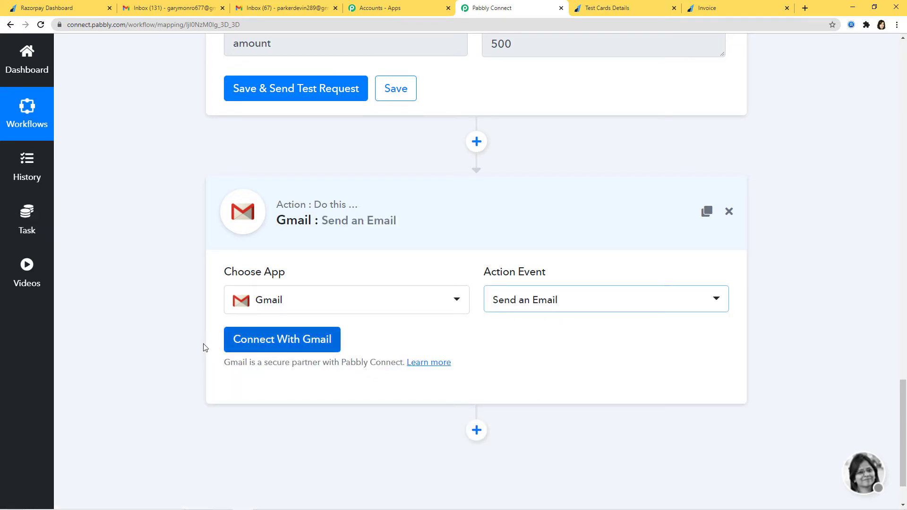
# Connect a Google account to the Gmail step via New Credentials, allowing it to send email
pyautogui.click(256, 347)
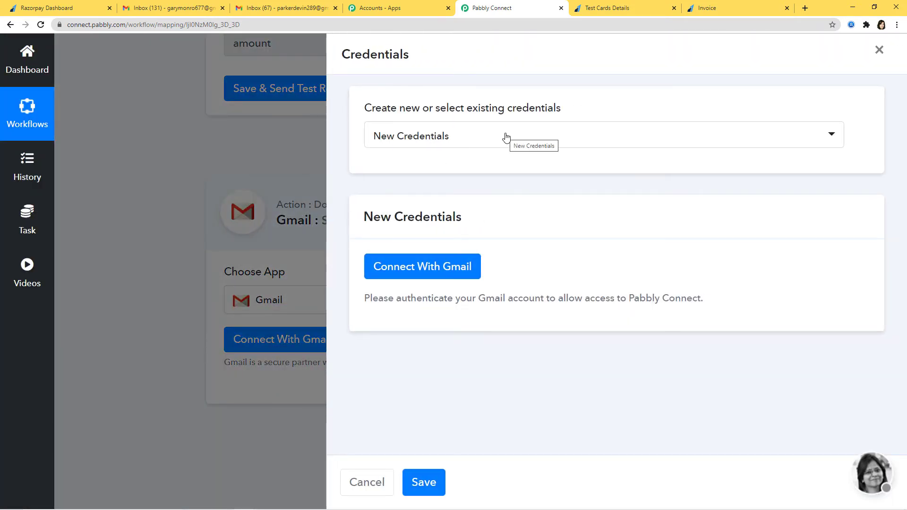
pyautogui.click(506, 137)
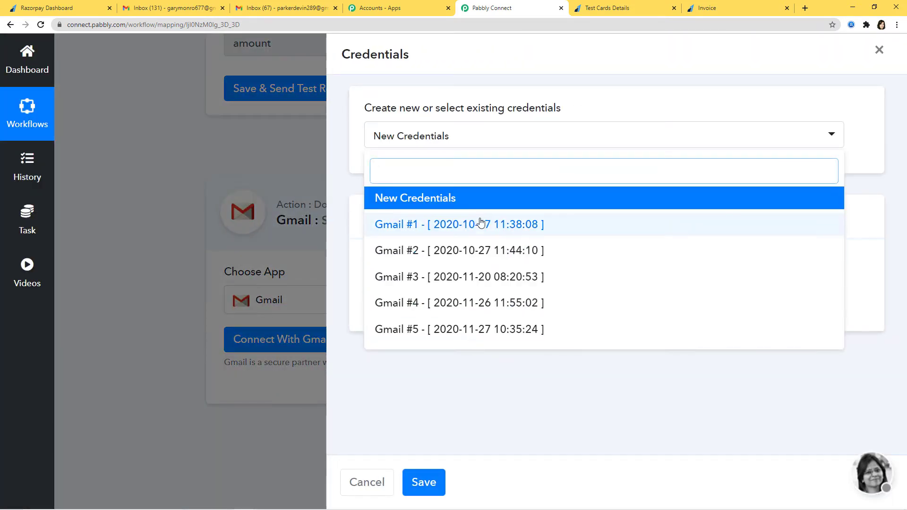
pyautogui.click(503, 382)
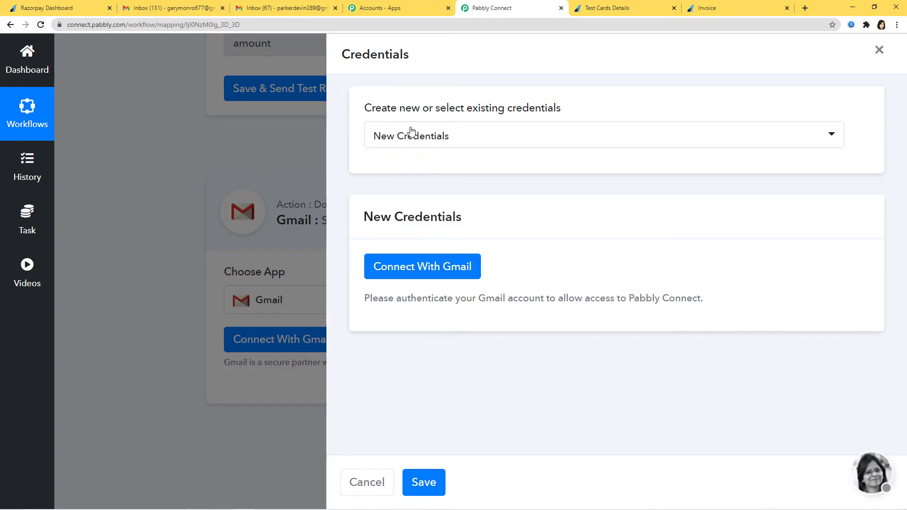
pyautogui.click(420, 274)
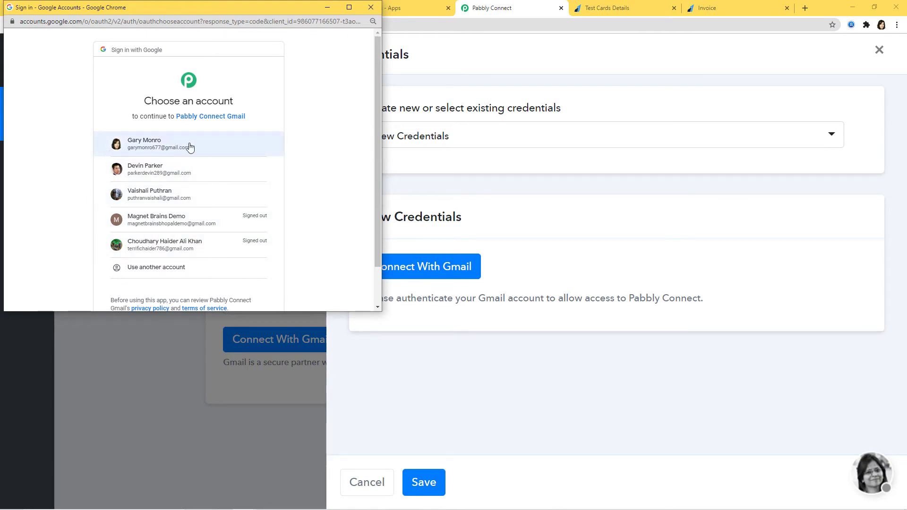
pyautogui.click(147, 148)
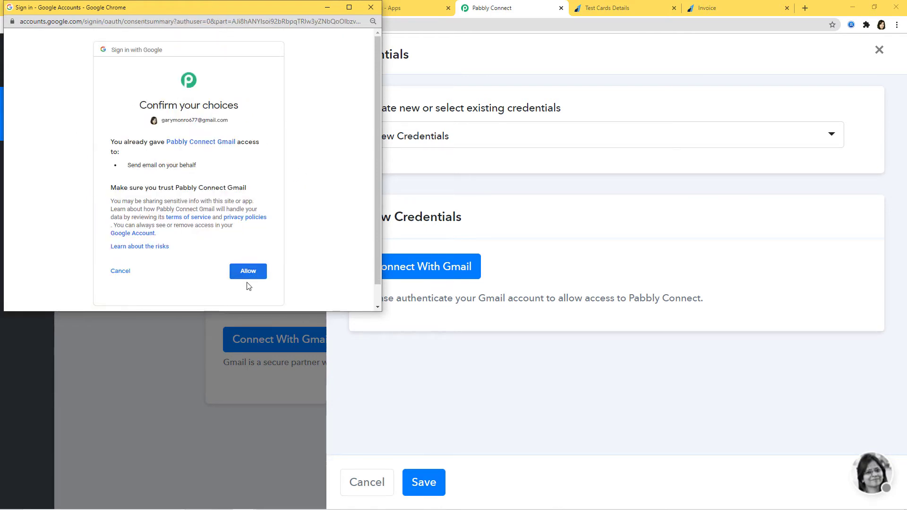
pyautogui.click(249, 275)
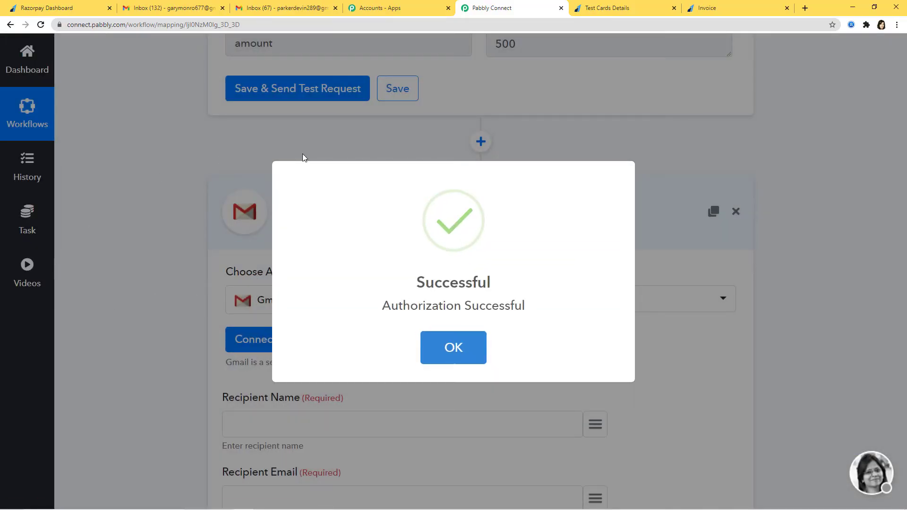
pyautogui.click(469, 357)
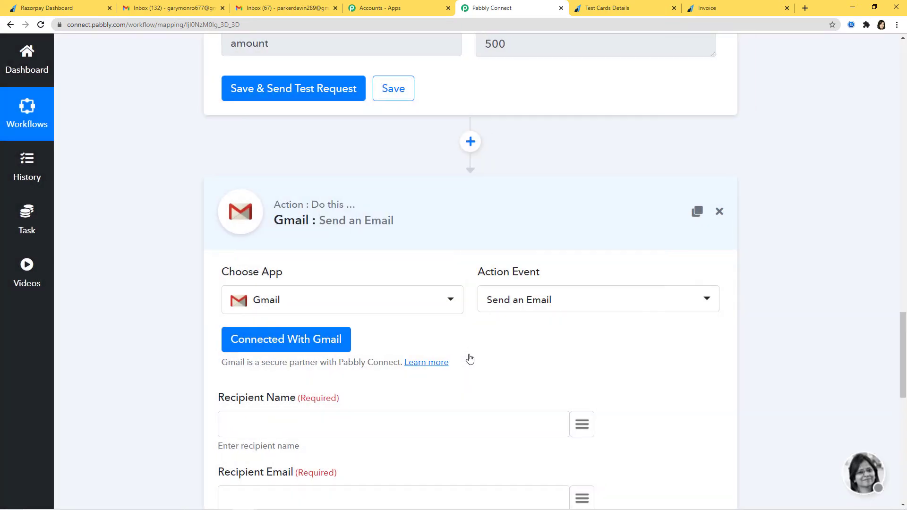
pyautogui.scroll(-1, 740, 399)
pyautogui.scroll(-4, 740, 400)
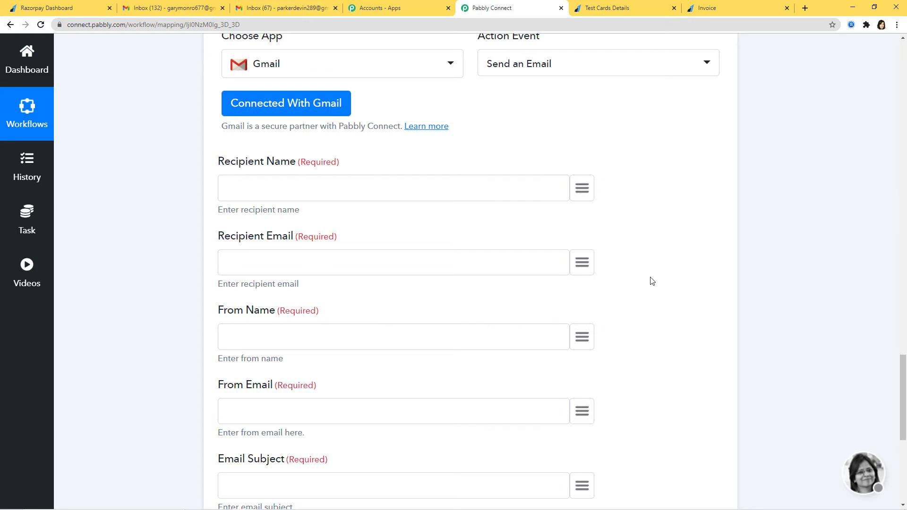
pyautogui.scroll(20, 833, 248)
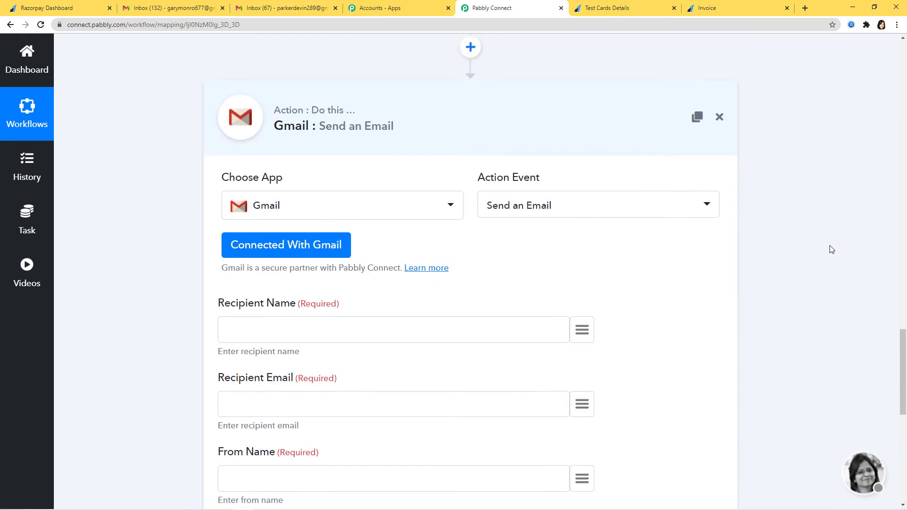
pyautogui.scroll(2, 840, 253)
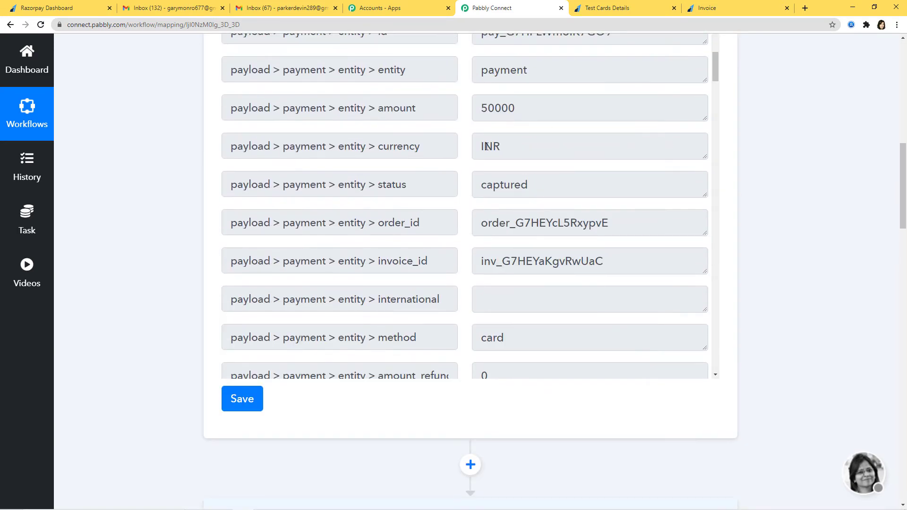
pyautogui.scroll(-15, 786, 270)
pyautogui.scroll(-9, 787, 272)
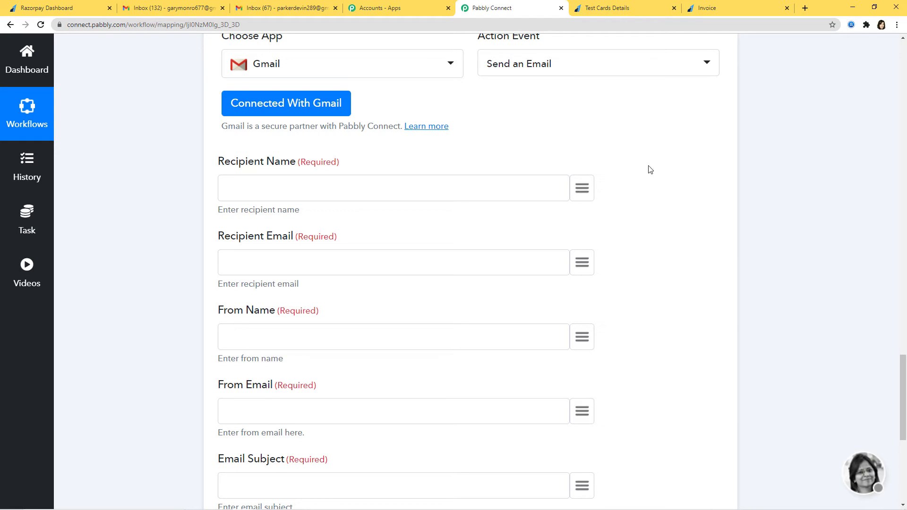
# Map the invoice customer's name and email into Recipient Name and Recipient Email
pyautogui.click(582, 190)
pyautogui.write('nam')
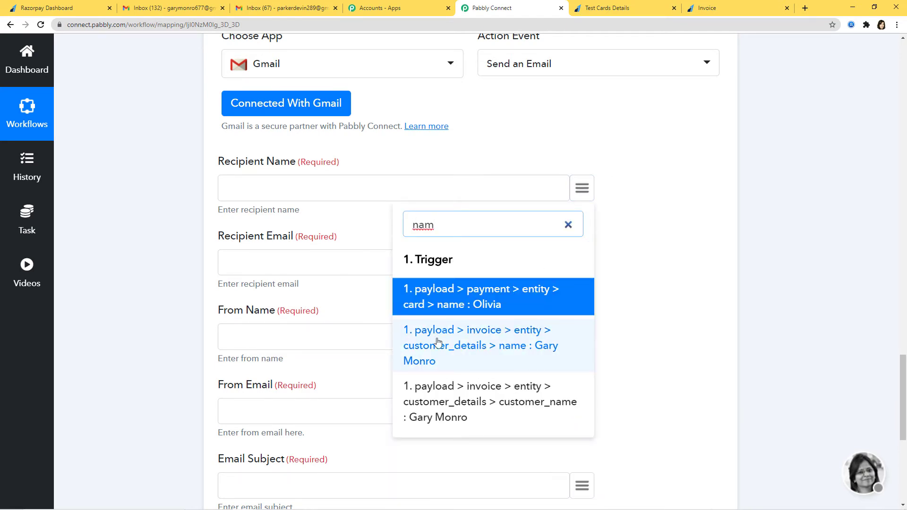
pyautogui.click(507, 349)
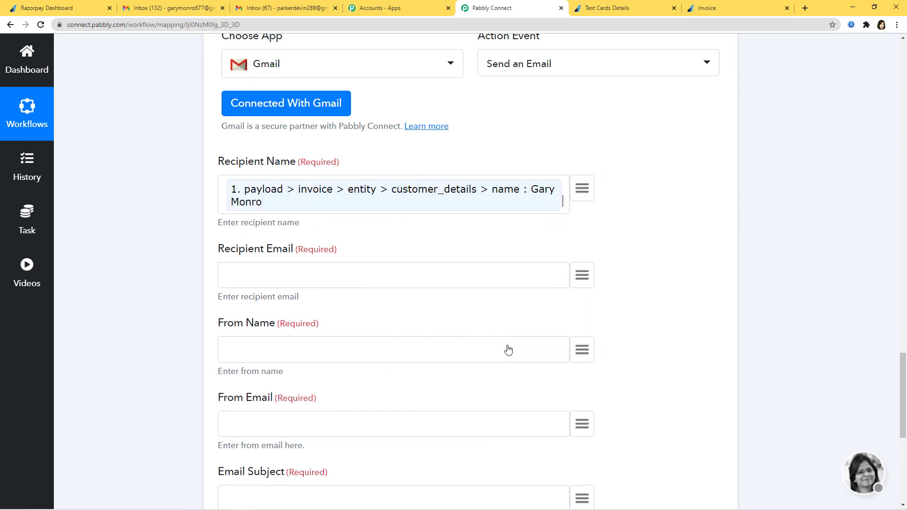
pyautogui.scroll(-2, 183, 209)
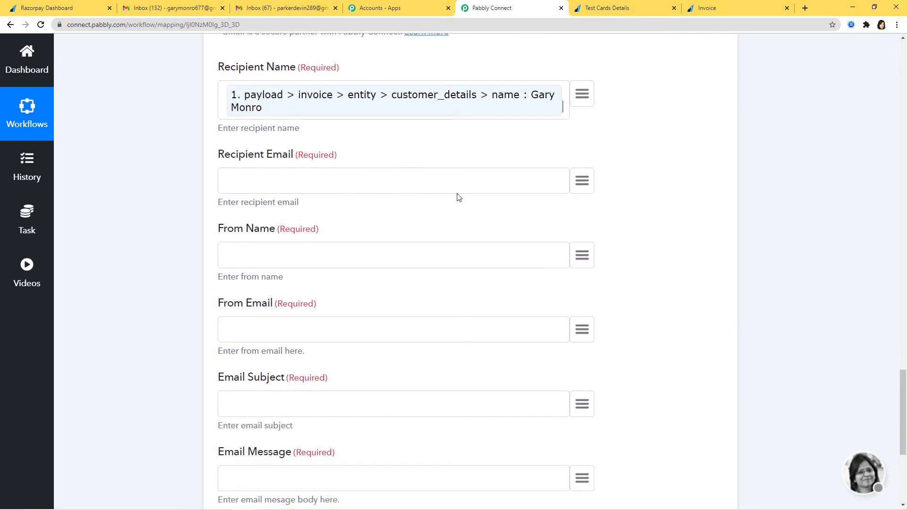
pyautogui.click(581, 185)
pyautogui.write('ema')
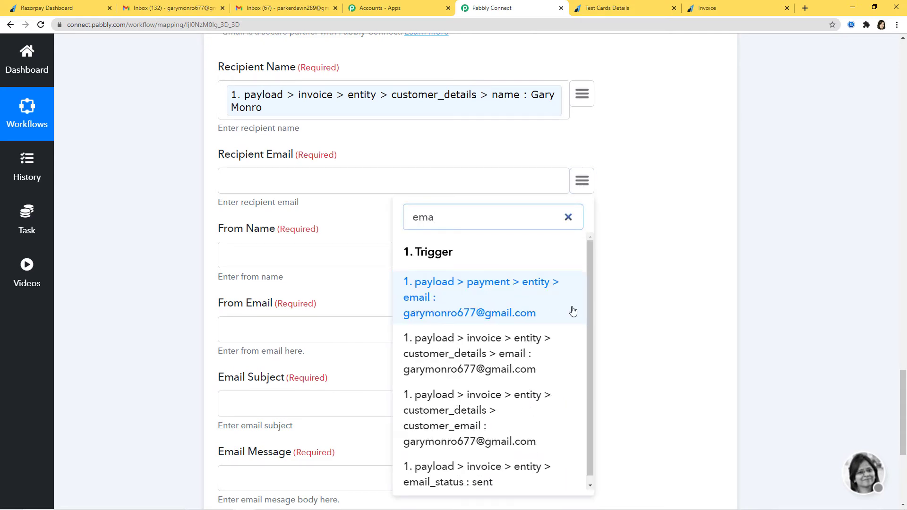
pyautogui.click(499, 321)
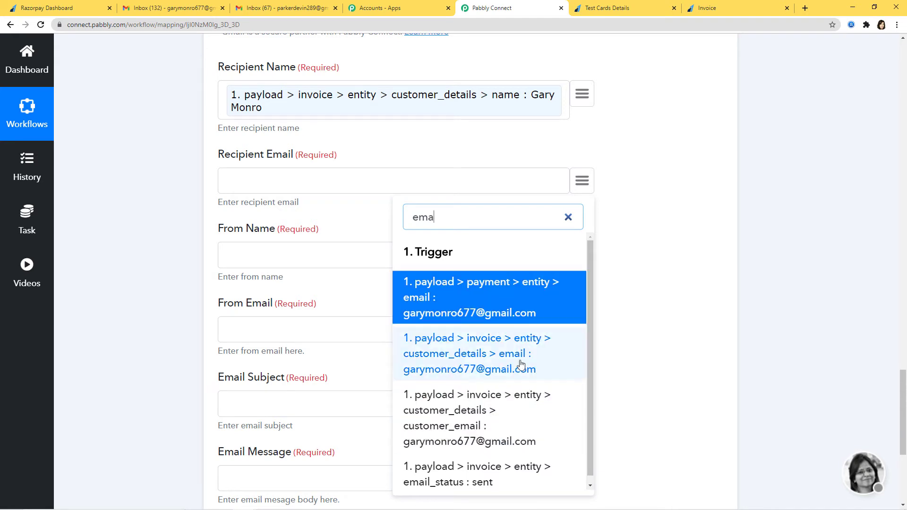
pyautogui.click(482, 362)
pyautogui.scroll(-2, 311, 186)
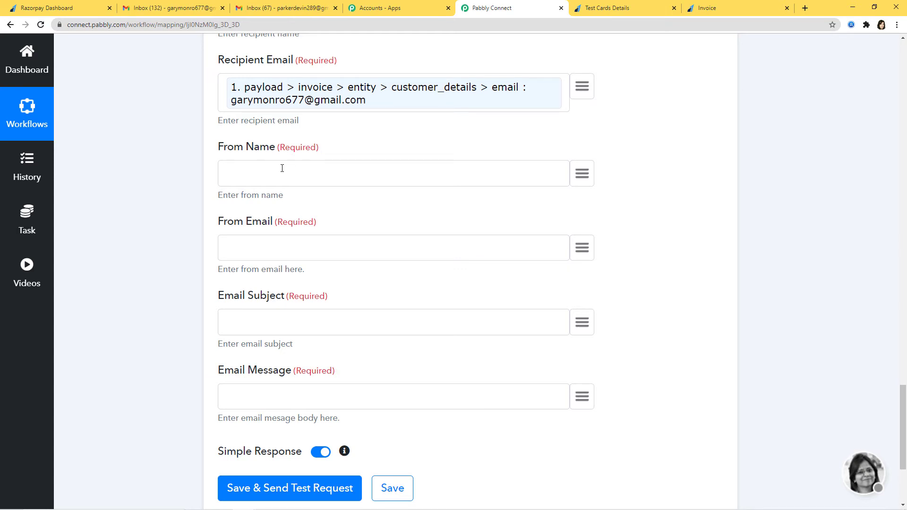
# Set From Name to Pabbly and fill in the sender email address
pyautogui.write('Pabbly')
pyautogui.click(310, 250)
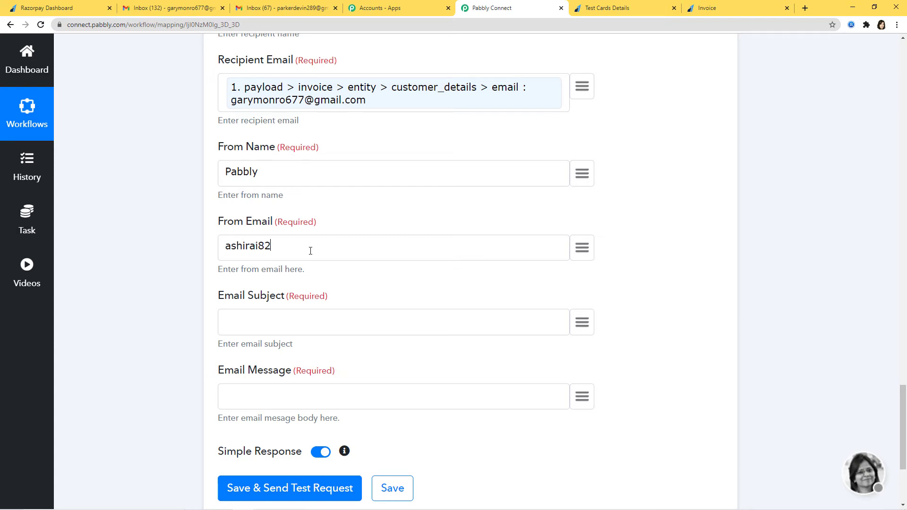
# Make the subject 'Razorpay Invoice Paid:' followed by the mapped order receipt number
pyautogui.click(335, 331)
pyautogui.write('Razorpay')
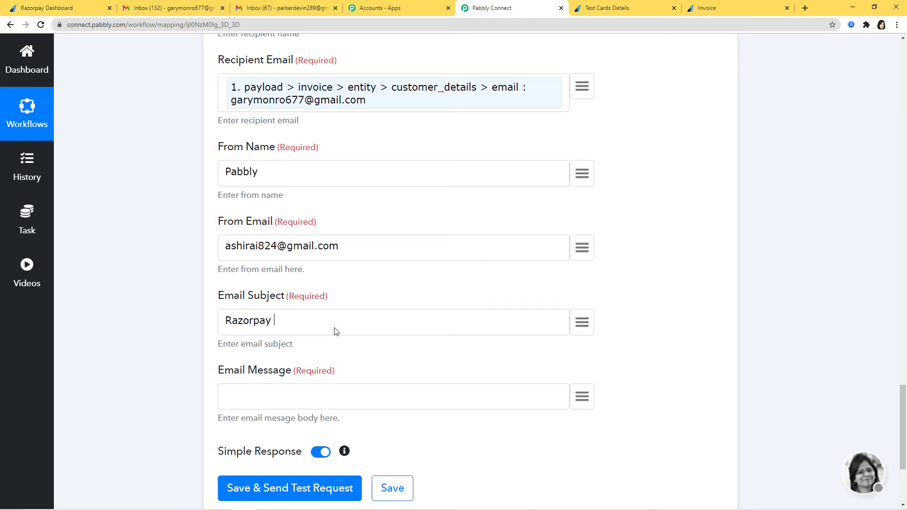
pyautogui.write(' Invoice Paid')
pyautogui.click(581, 324)
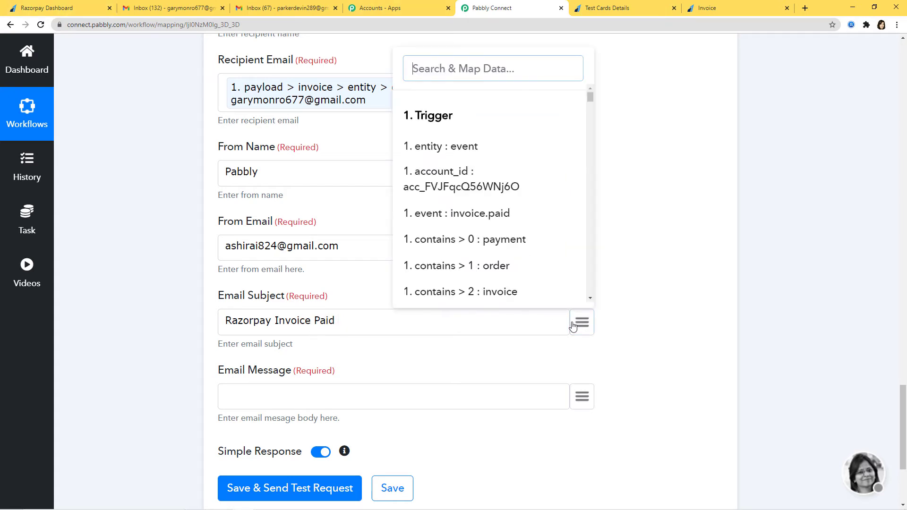
pyautogui.scroll(-4, 521, 188)
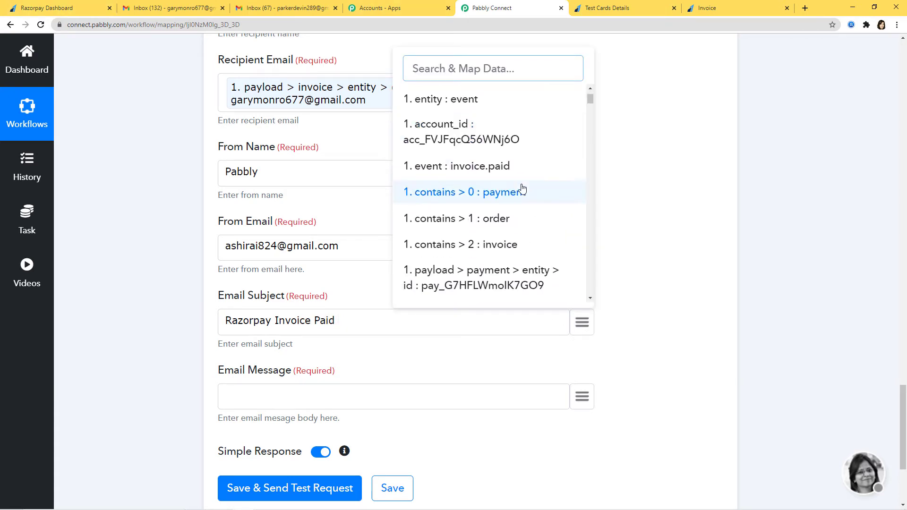
pyautogui.scroll(-4, 523, 188)
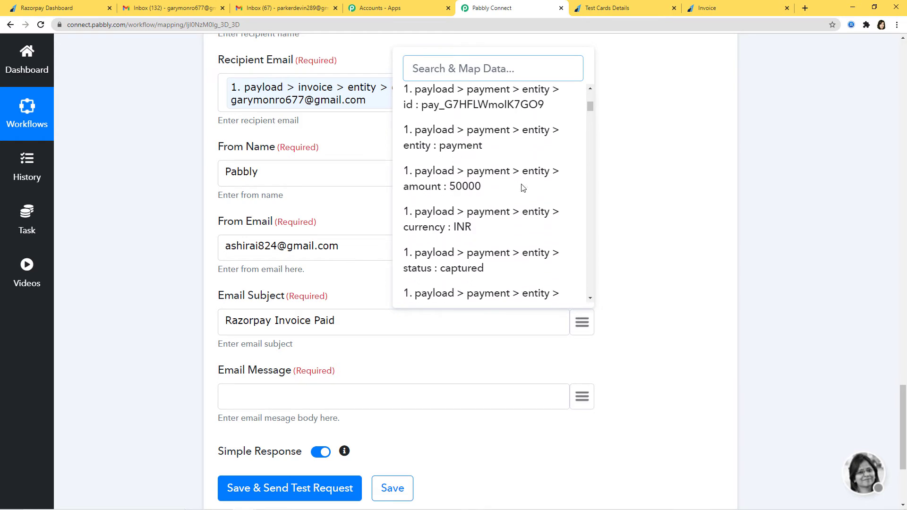
pyautogui.scroll(-5, 522, 188)
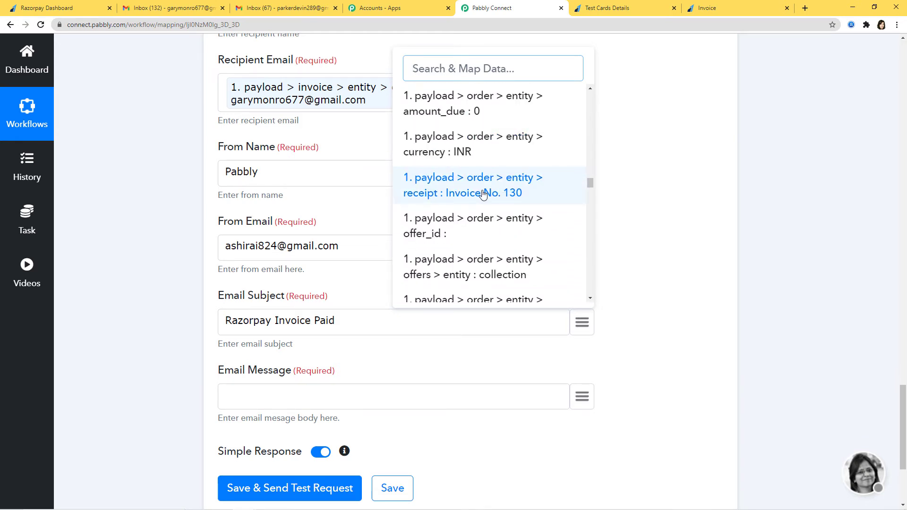
pyautogui.click(494, 197)
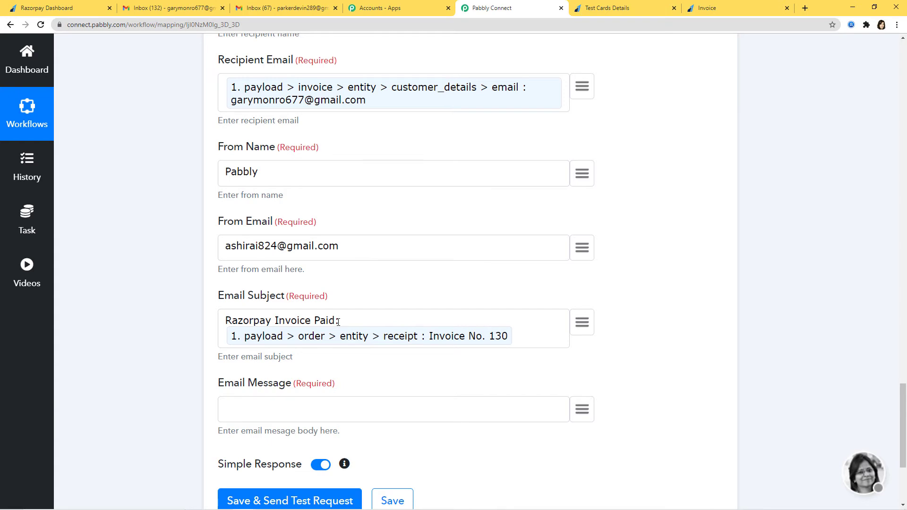
pyautogui.scroll(-3, 278, 271)
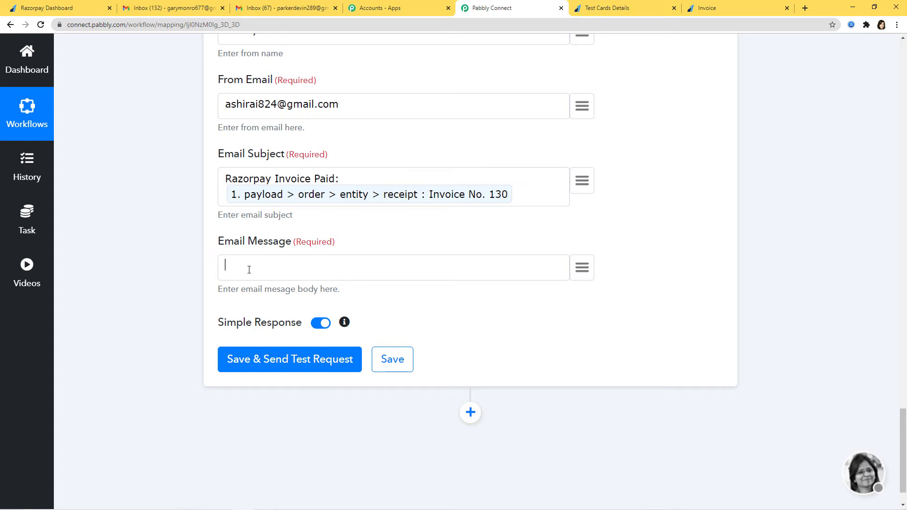
# Write 'Hello,', 'Invoice Details:' and a Receipt Number line with the mapped invoice receipt
pyautogui.write('Hello,')
pyautogui.press('Return')
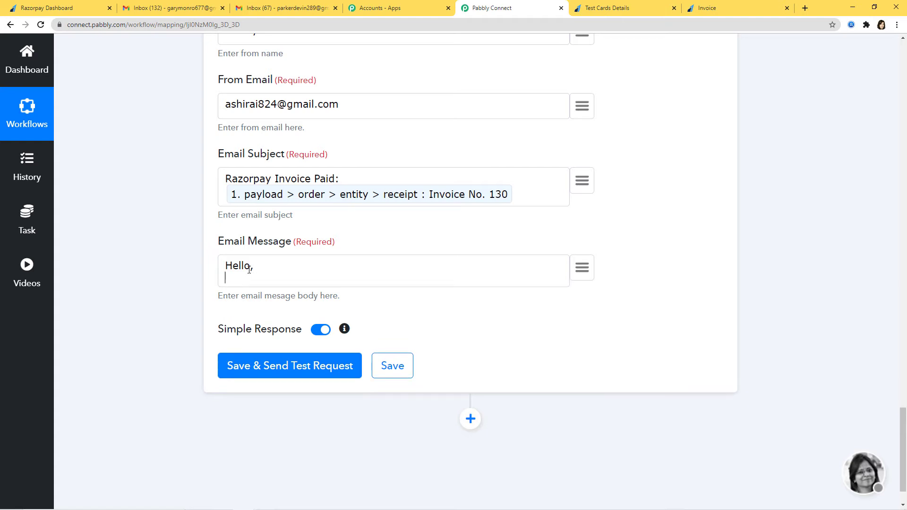
pyautogui.write('Invoice Details:')
pyautogui.press('Return')
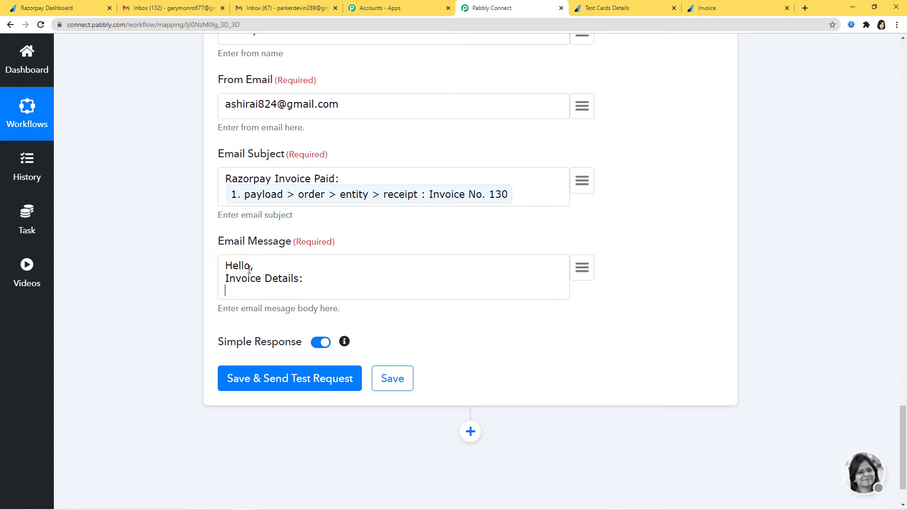
pyautogui.write('Receipt Number:')
pyautogui.click(584, 273)
pyautogui.scroll(-2, 542, 403)
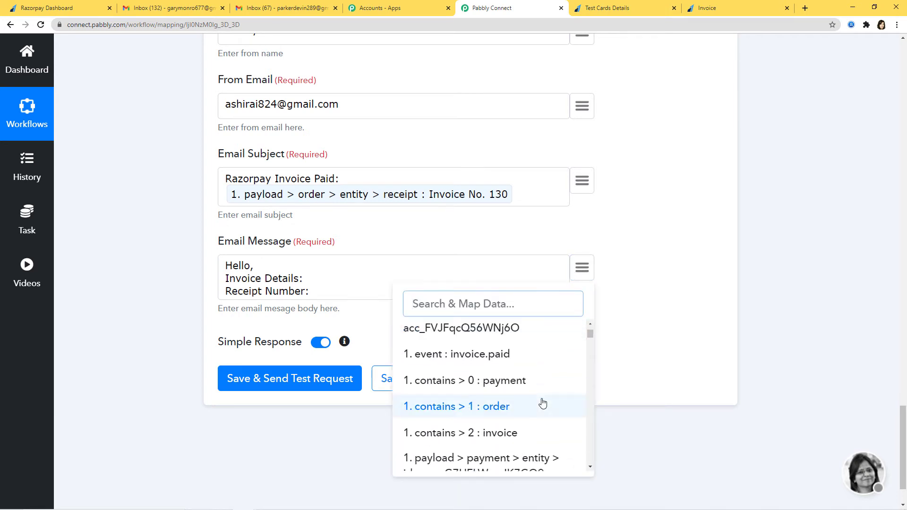
pyautogui.write('re')
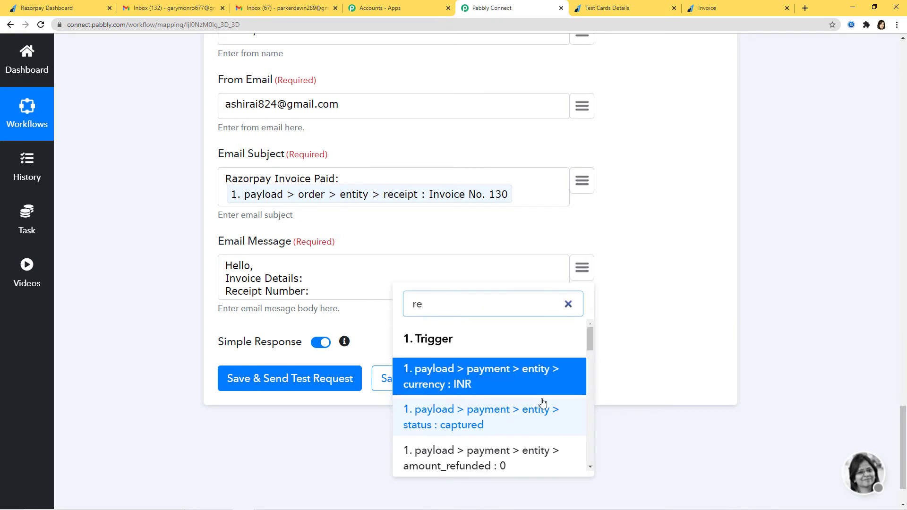
pyautogui.write('c')
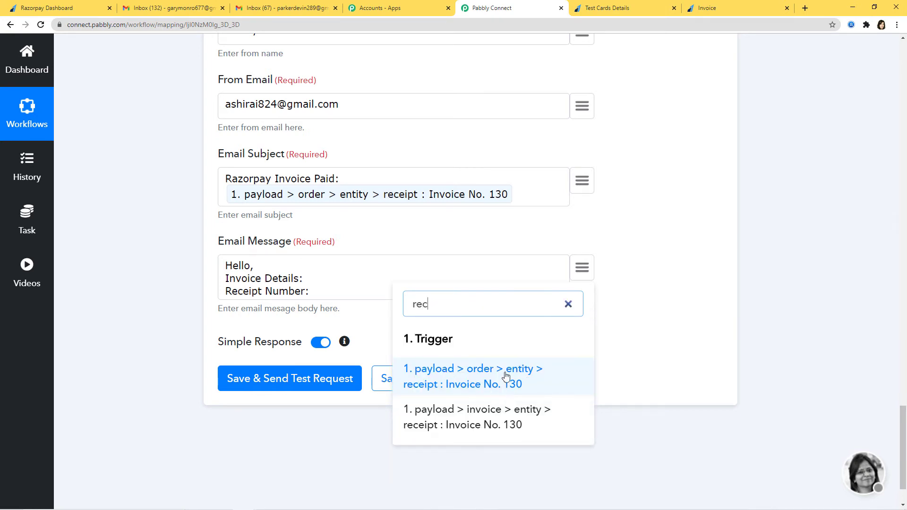
pyautogui.click(488, 425)
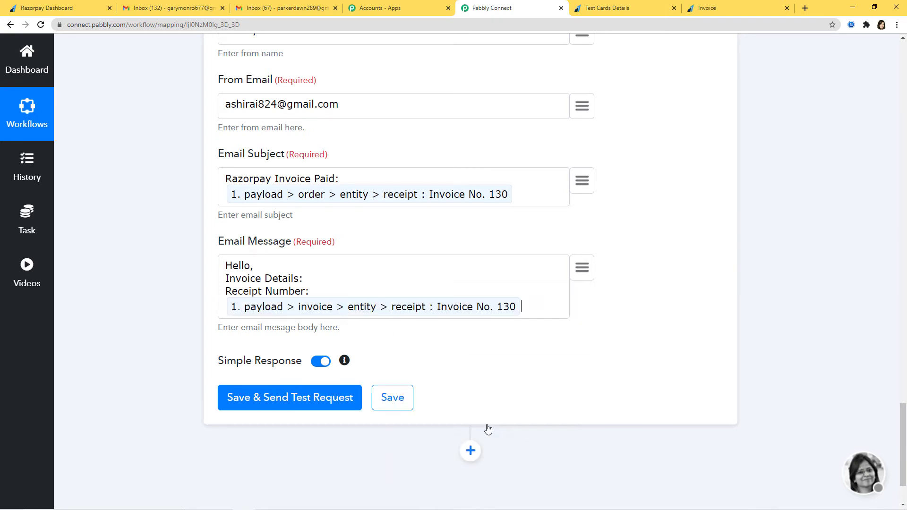
pyautogui.press('Return')
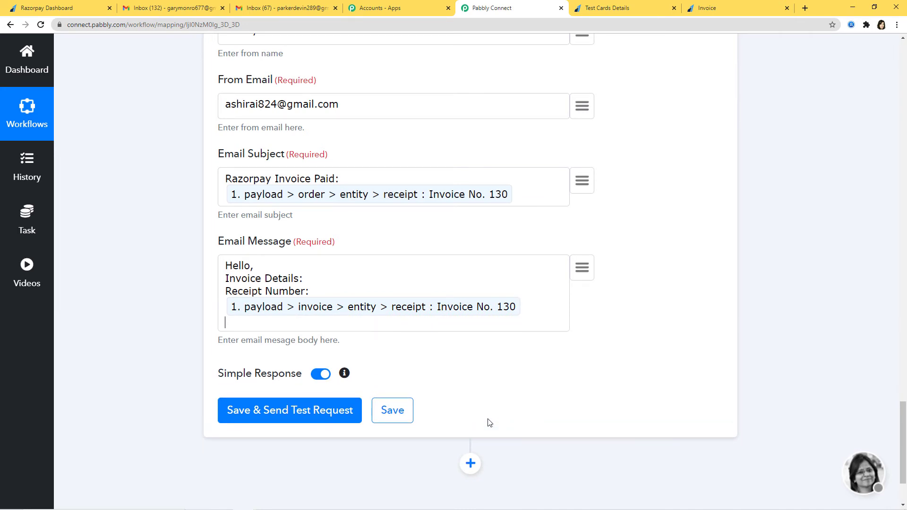
# Add a Customer Id line with the mapped customer_id, then a Product label
pyautogui.write('Customer Id:')
pyautogui.click(582, 269)
pyautogui.write('c')
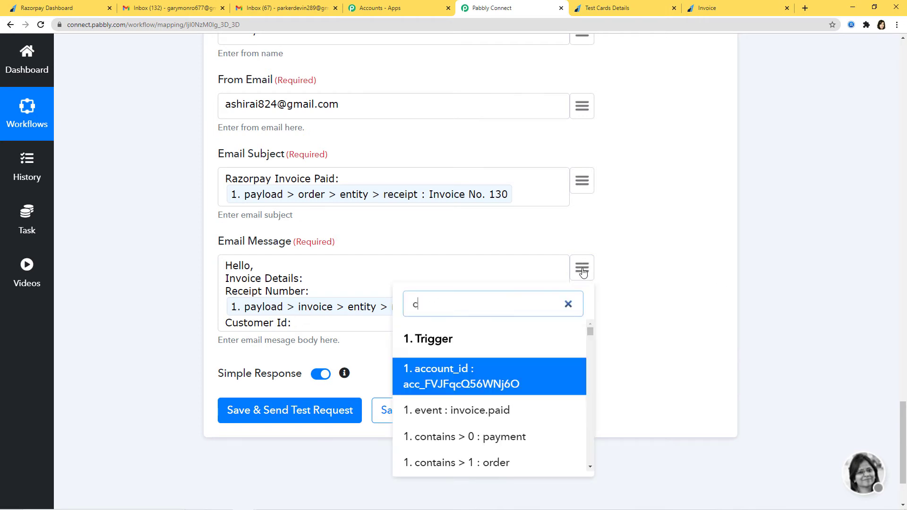
pyautogui.write('ust')
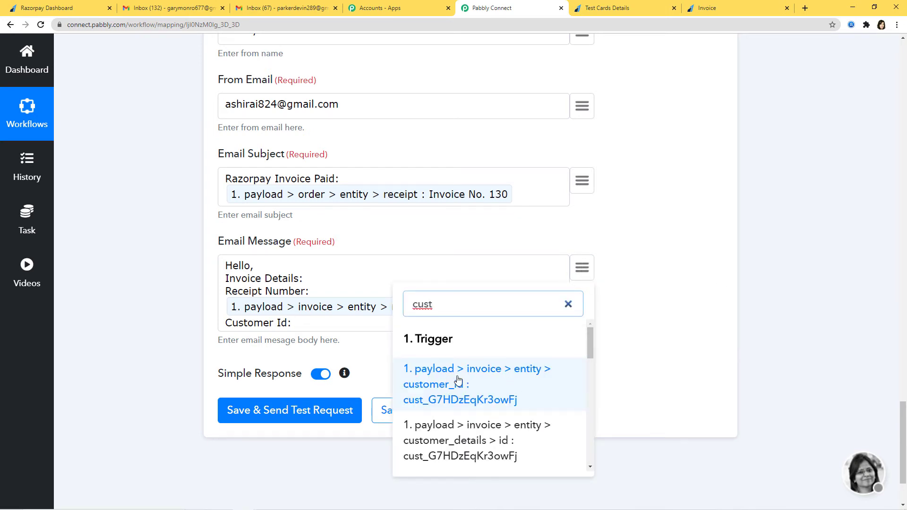
pyautogui.click(477, 396)
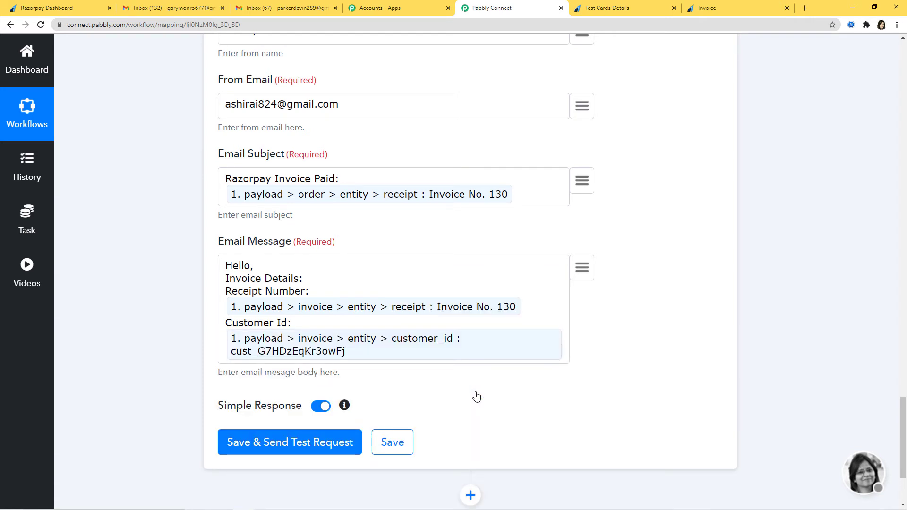
pyautogui.press('Return')
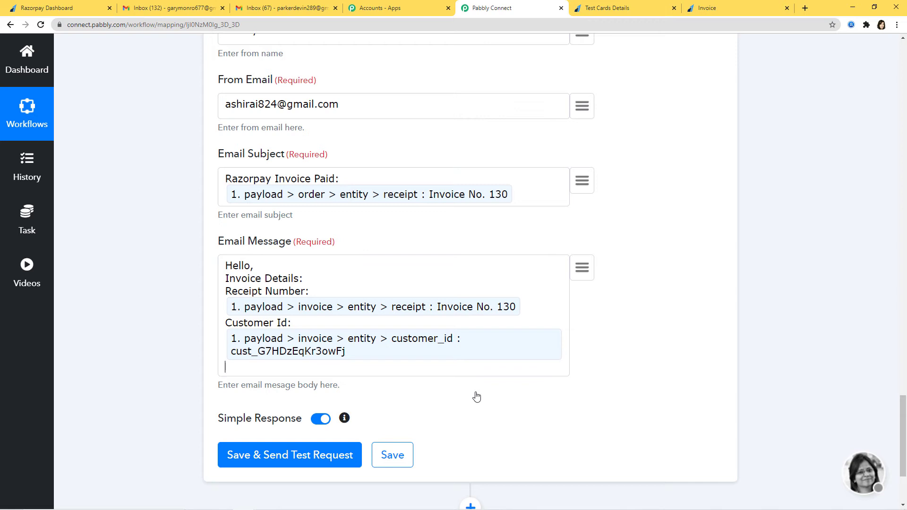
pyautogui.write('Product:')
pyautogui.click(584, 272)
pyautogui.write('ite')
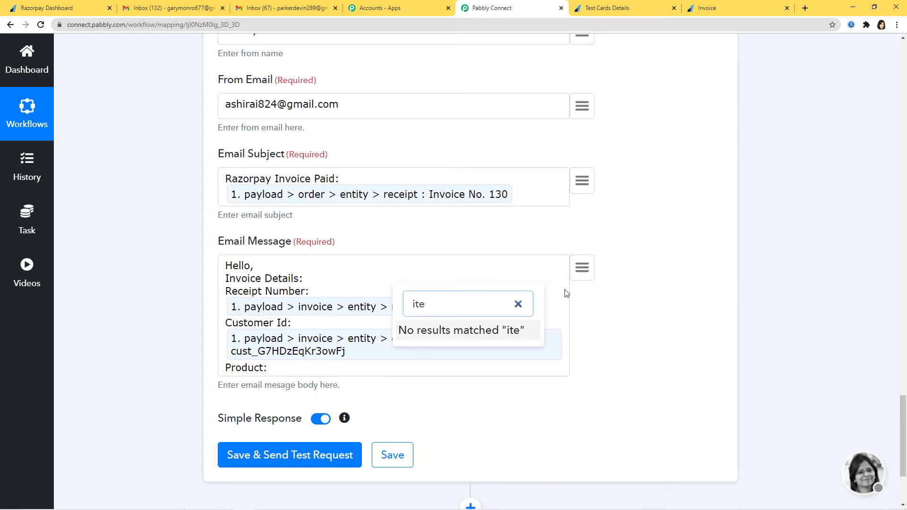
pyautogui.click(518, 305)
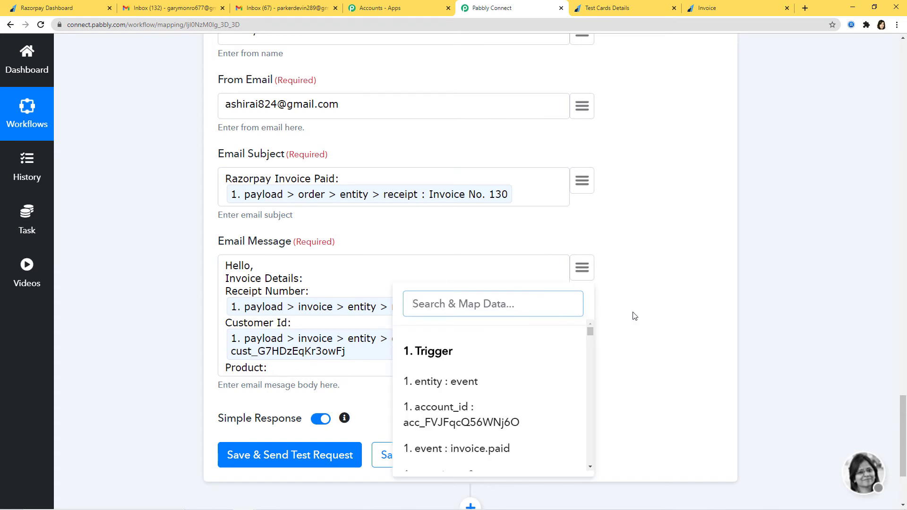
pyautogui.click(649, 315)
pyautogui.scroll(15, 802, 368)
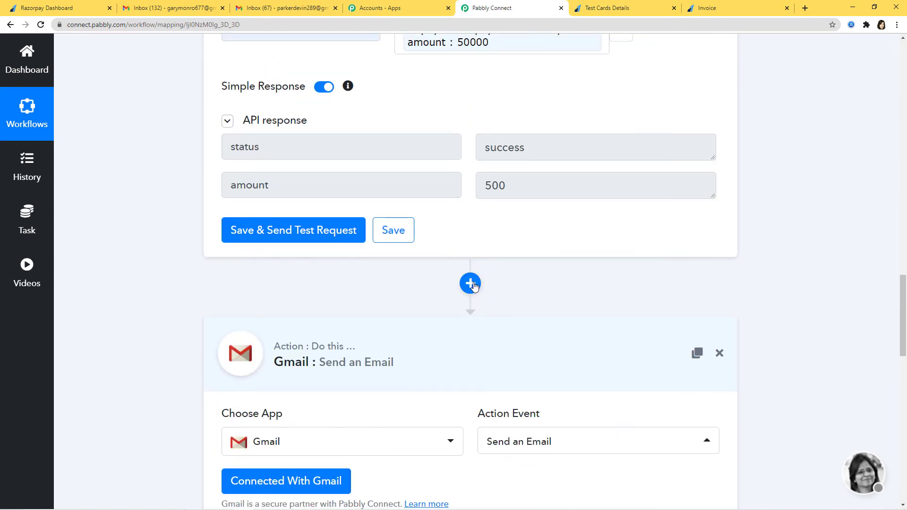
# Insert a Razorpay step set to Get Invoice by ID before the Gmail step
pyautogui.click(473, 289)
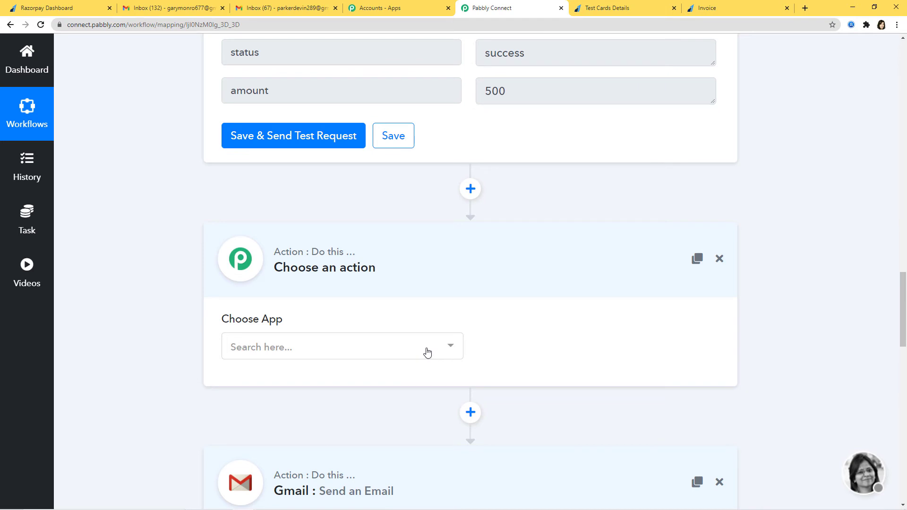
pyautogui.click(428, 352)
pyautogui.write('razo')
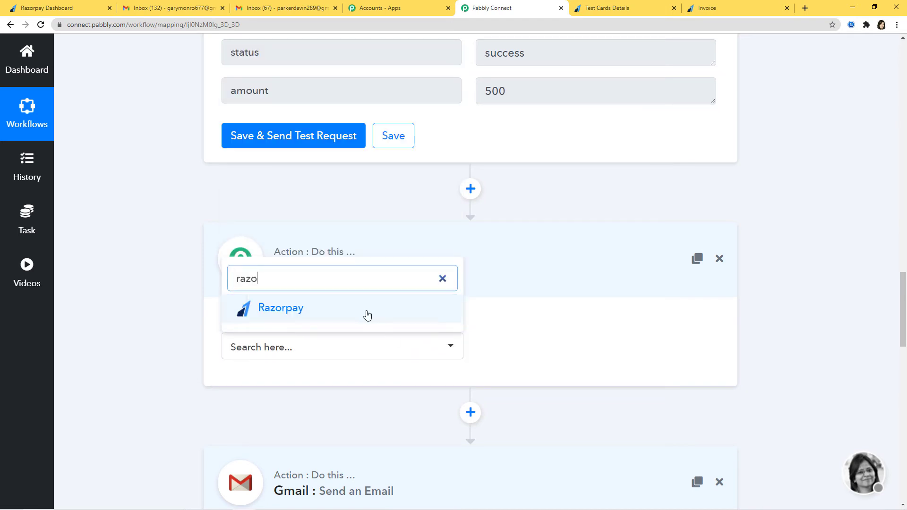
pyautogui.click(367, 315)
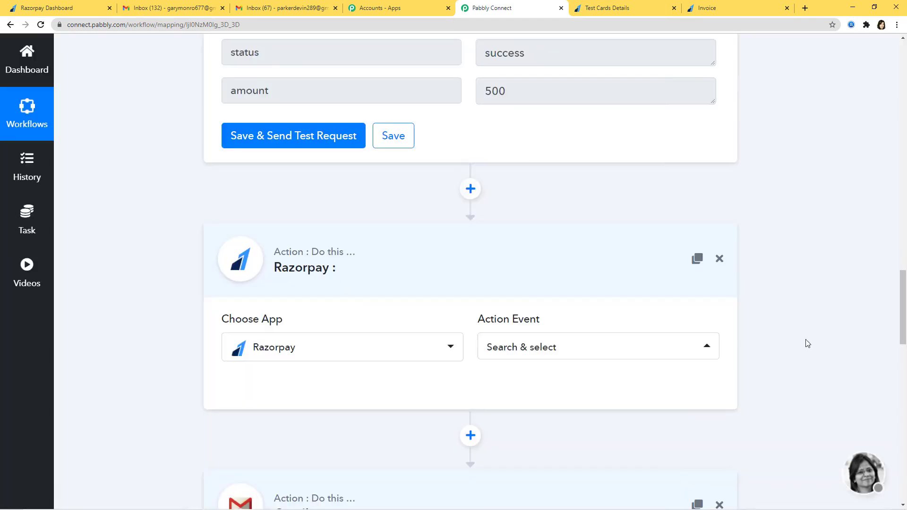
pyautogui.click(633, 347)
pyautogui.scroll(-3, 616, 192)
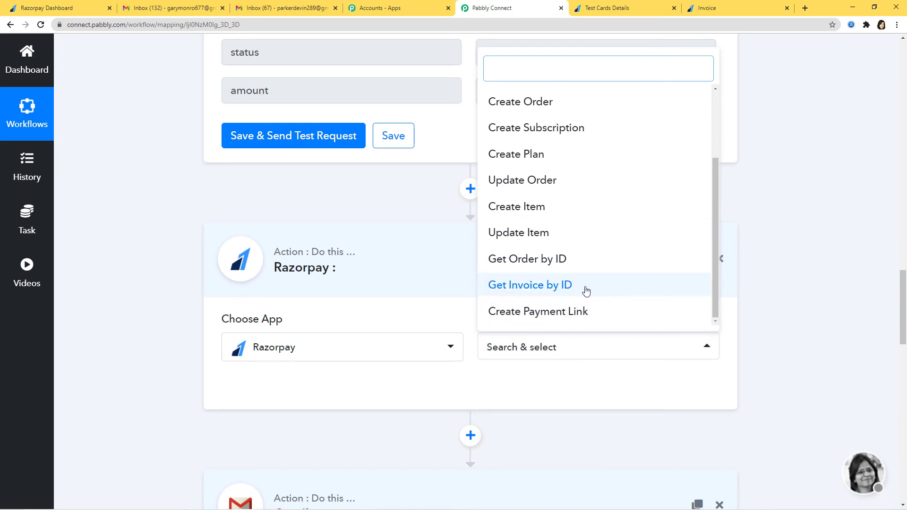
pyautogui.click(585, 290)
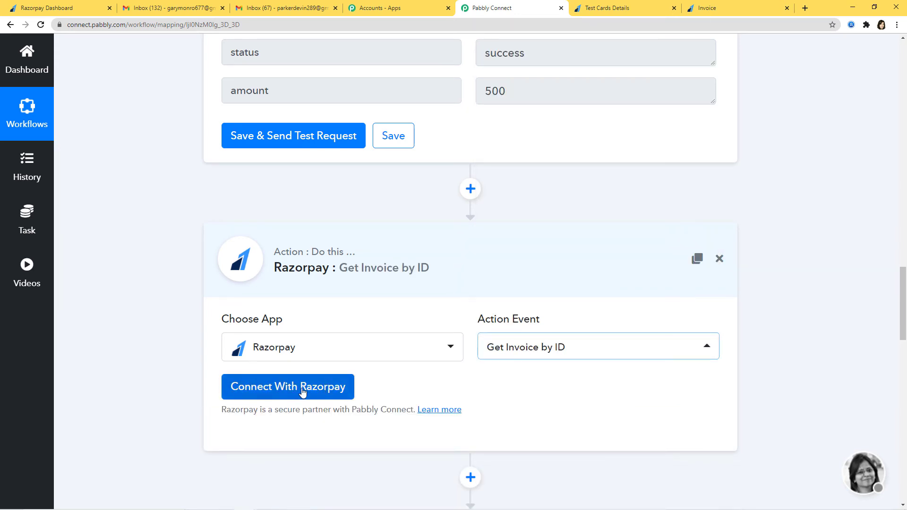
# Begin connecting Razorpay with New Credentials, which asks for a Key Id and Key Secret
pyautogui.click(302, 389)
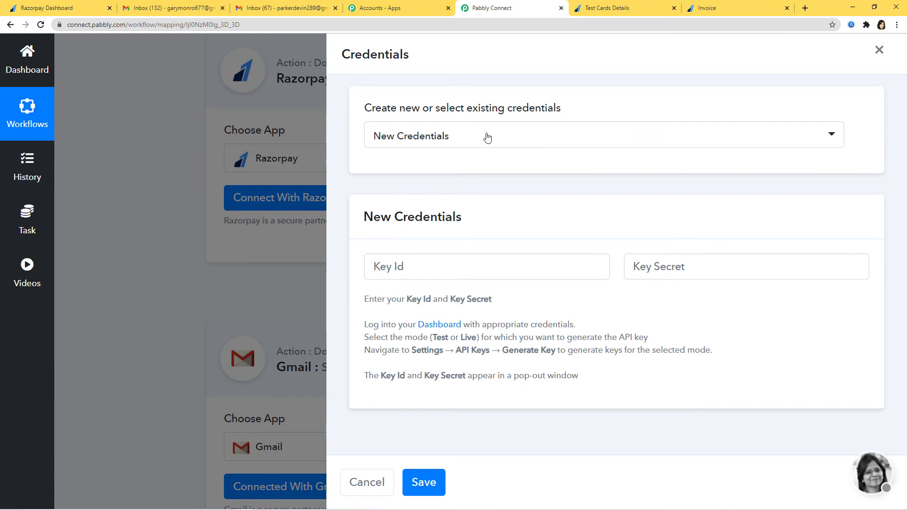
pyautogui.click(501, 145)
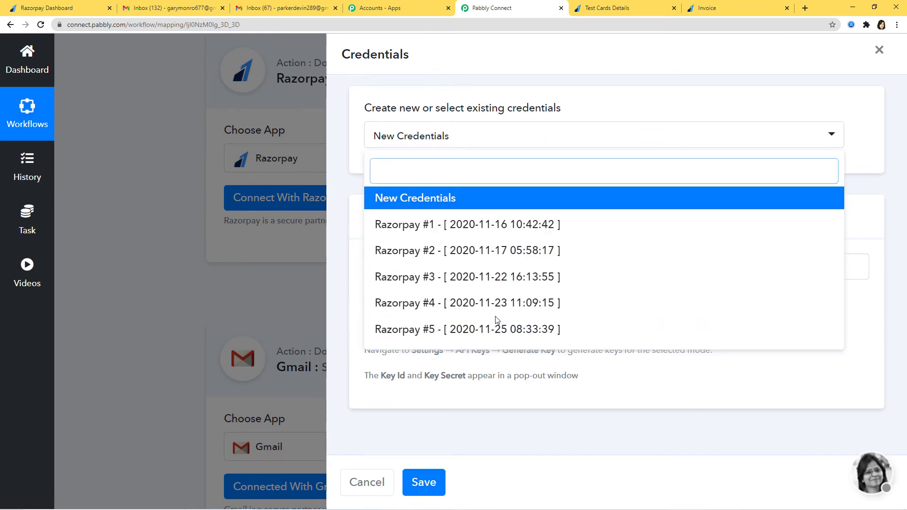
pyautogui.click(428, 198)
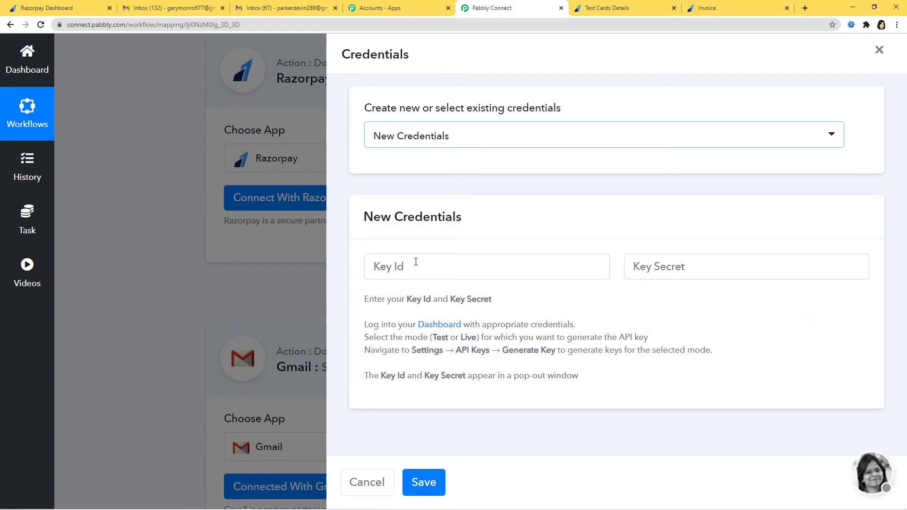
pyautogui.moveTo(410, 302); pyautogui.dragTo(499, 309)
pyautogui.click(508, 312)
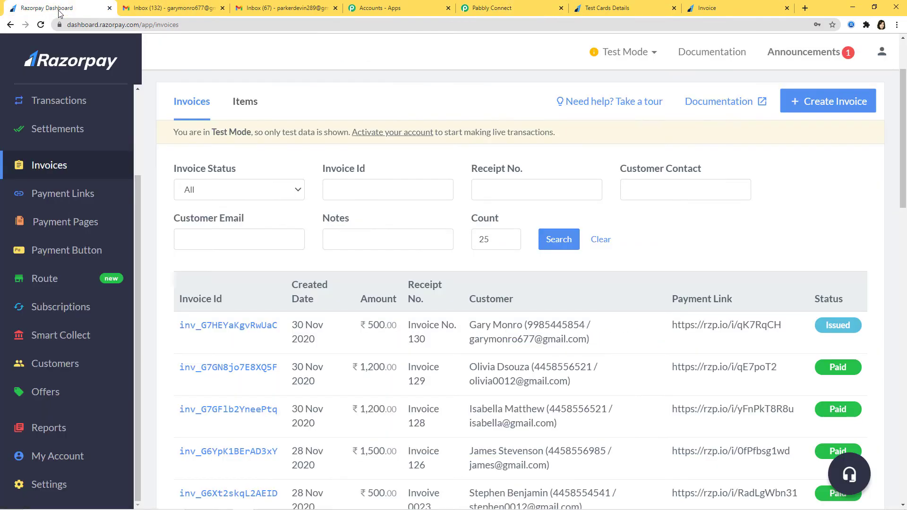
# In Razorpay's API Keys settings, regenerate the test key, deactivating the old key immediately
pyautogui.click(52, 8)
pyautogui.click(628, 53)
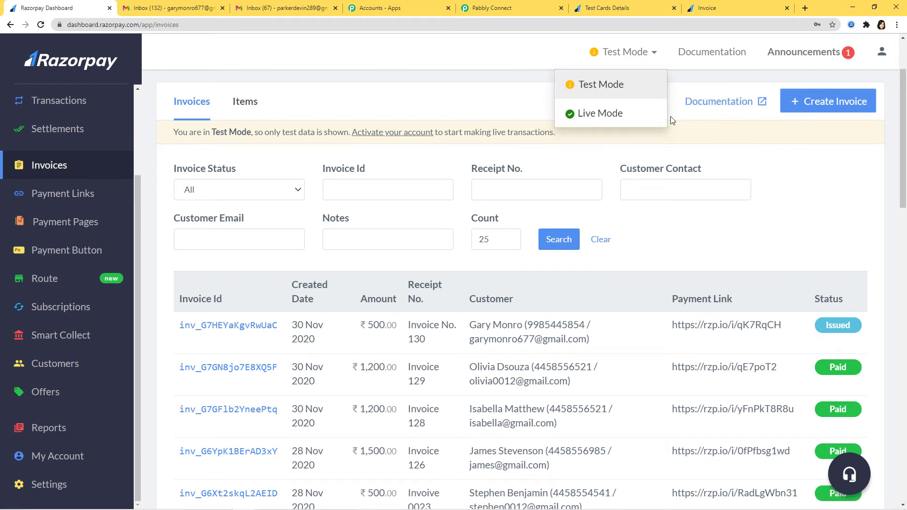
pyautogui.click(857, 186)
pyautogui.scroll(-2, 160, 368)
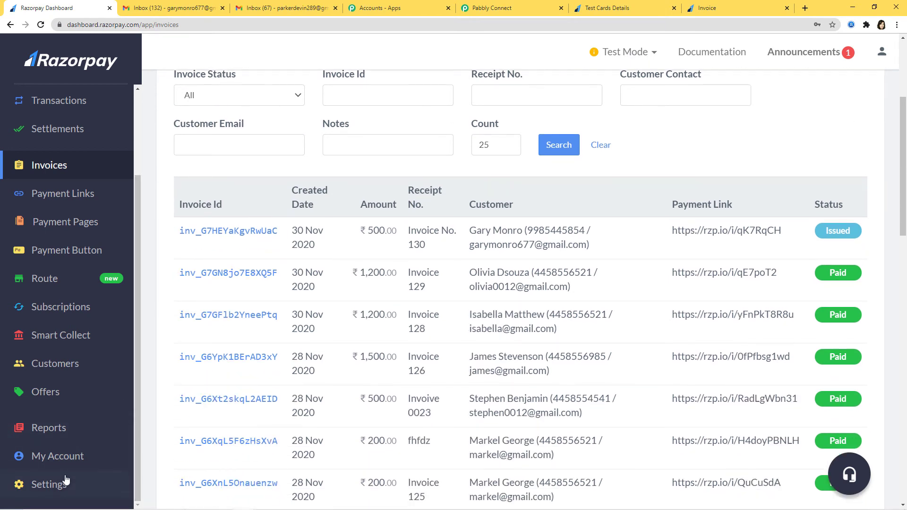
pyautogui.click(49, 485)
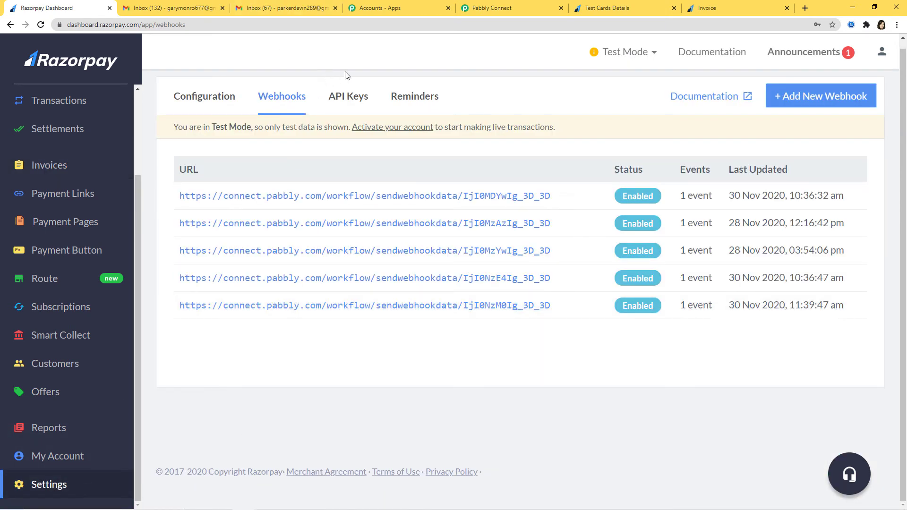
pyautogui.click(349, 103)
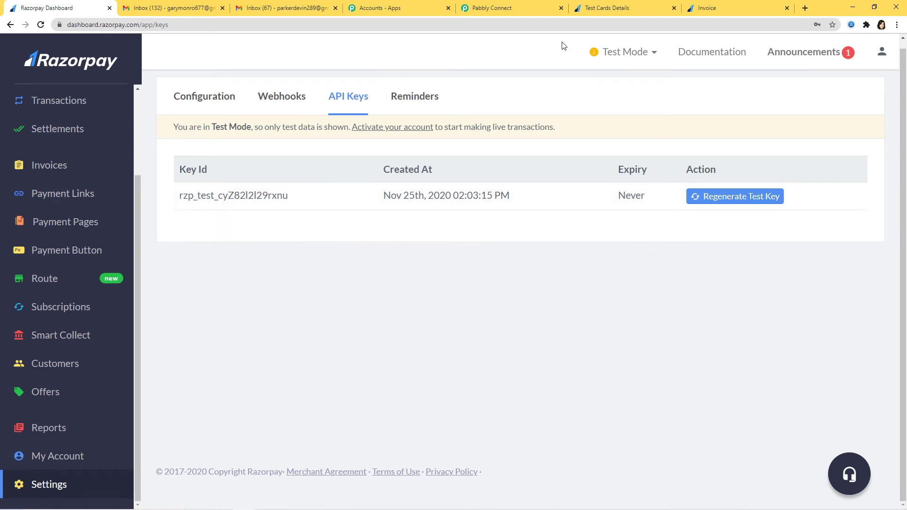
pyautogui.click(748, 202)
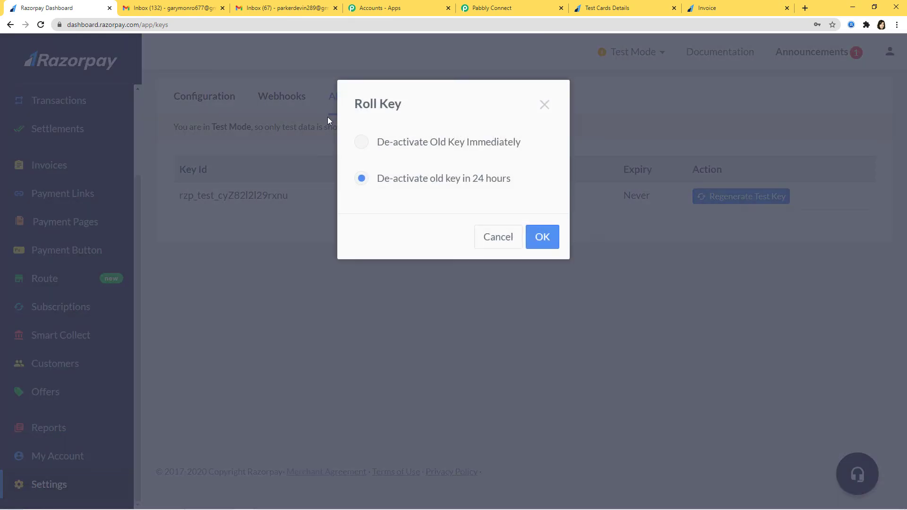
pyautogui.click(362, 143)
pyautogui.click(542, 237)
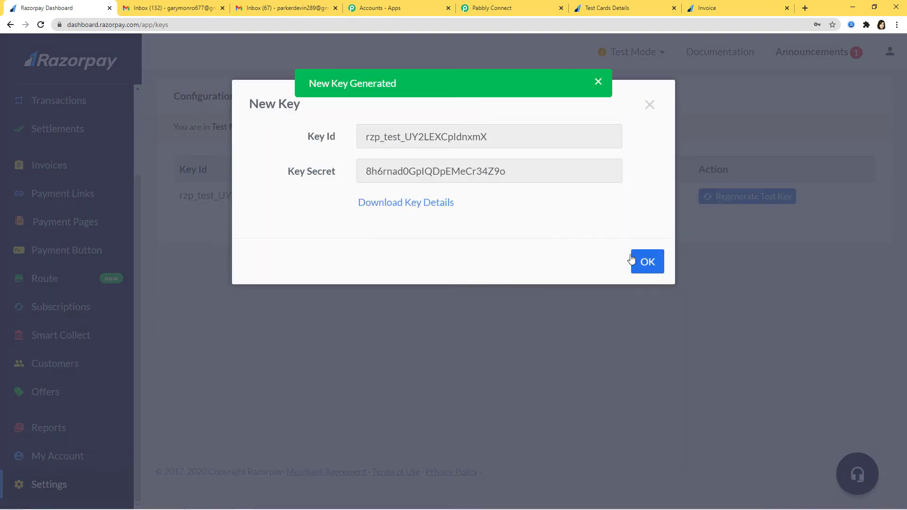
# Copy the new Key Id and return to Pabbly Connect's Key Id field
pyautogui.moveTo(488, 137); pyautogui.dragTo(343, 134)
pyautogui.hotkey('ctrl', 'c')
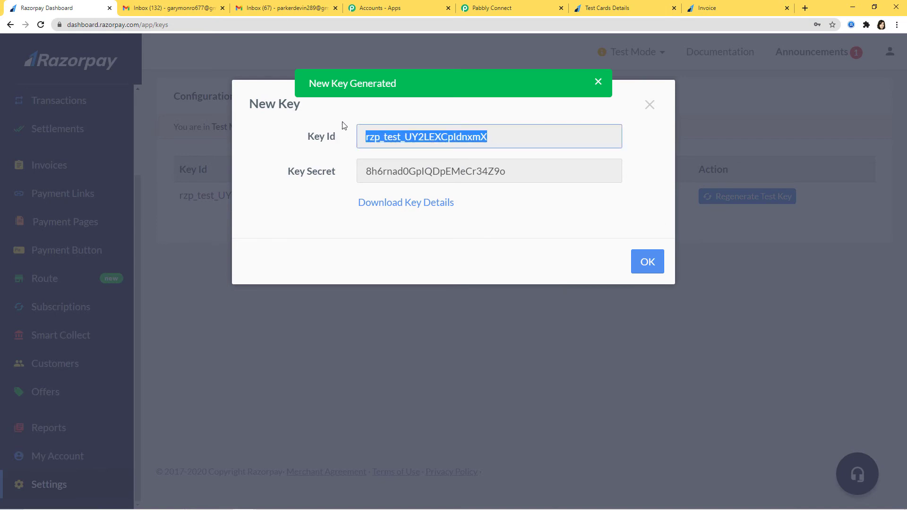
pyautogui.click(506, 9)
pyautogui.click(422, 264)
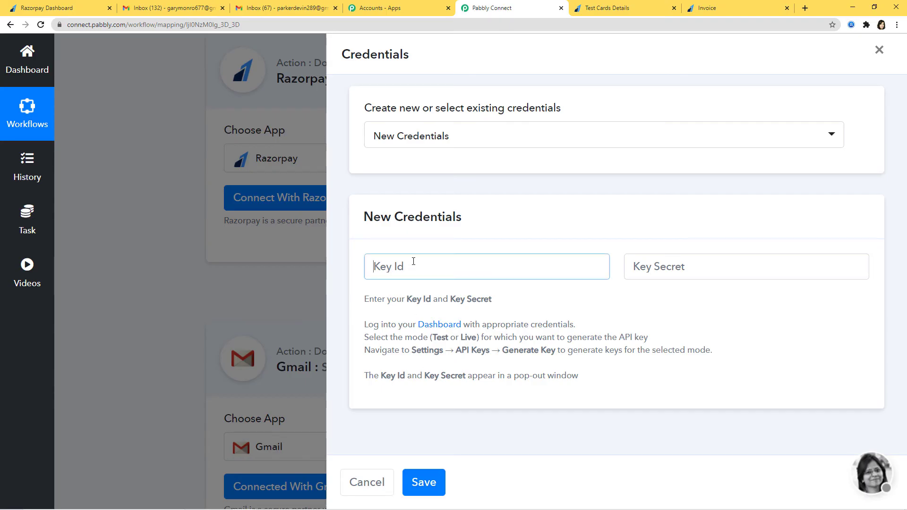
# Paste the new Key Id and Key Secret and save the Razorpay credentials
pyautogui.hotkey('ctrl', 'v')
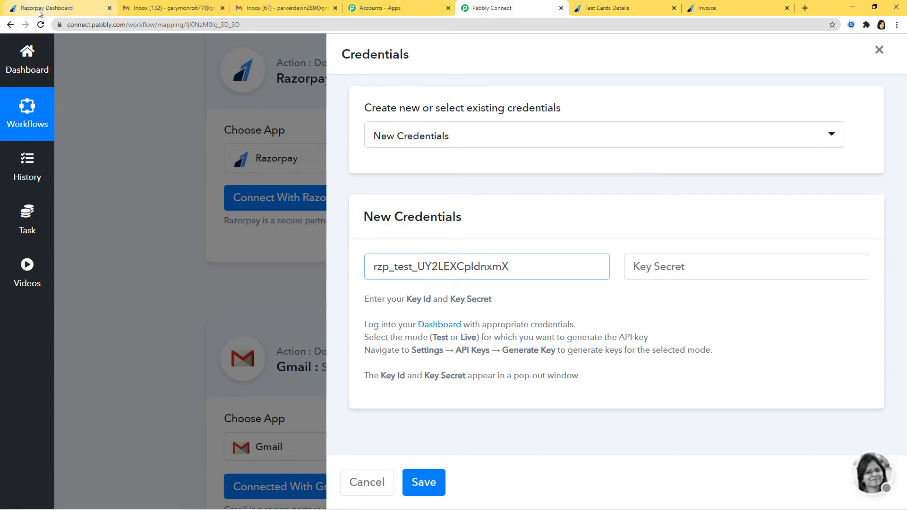
pyautogui.click(42, 10)
pyautogui.moveTo(515, 172); pyautogui.dragTo(321, 178)
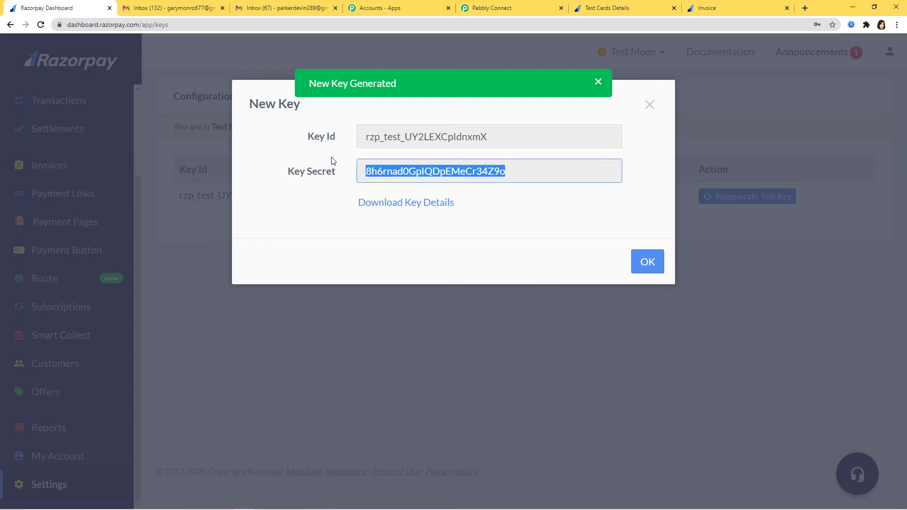
pyautogui.click(511, 7)
pyautogui.click(689, 268)
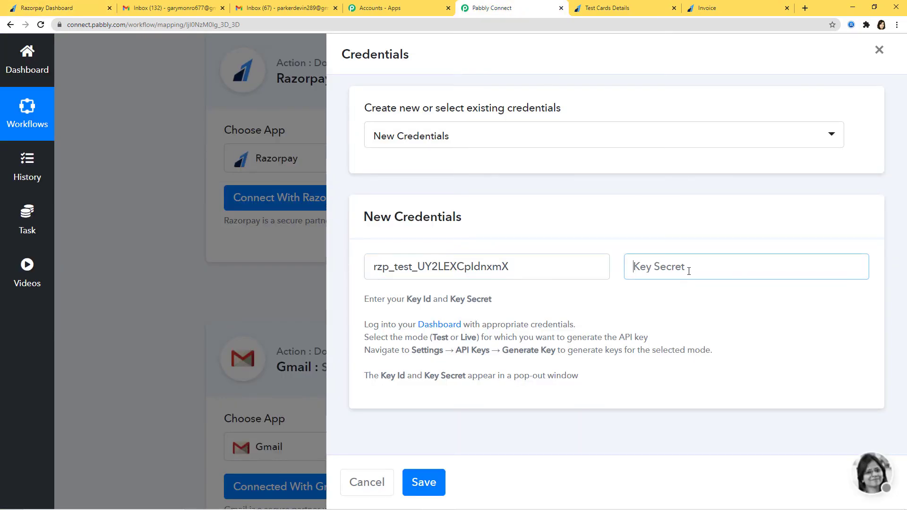
pyautogui.hotkey('ctrl', 'v')
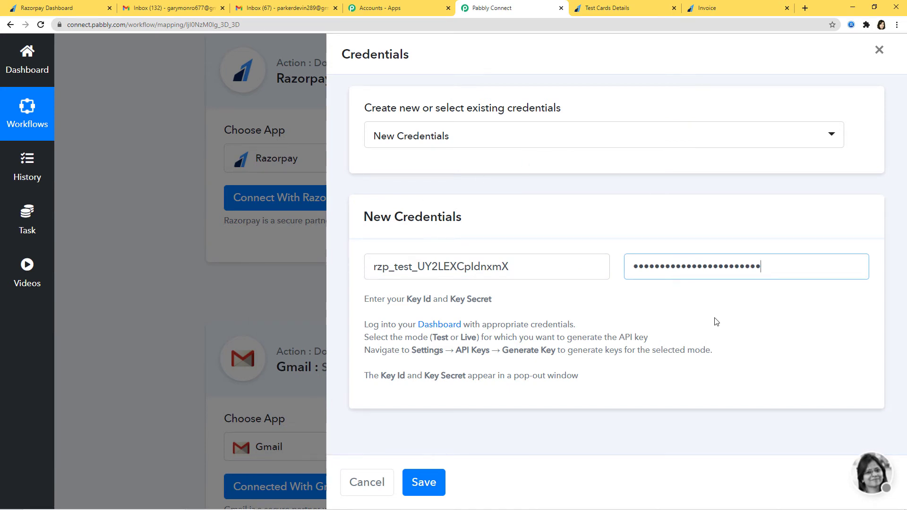
pyautogui.click(431, 486)
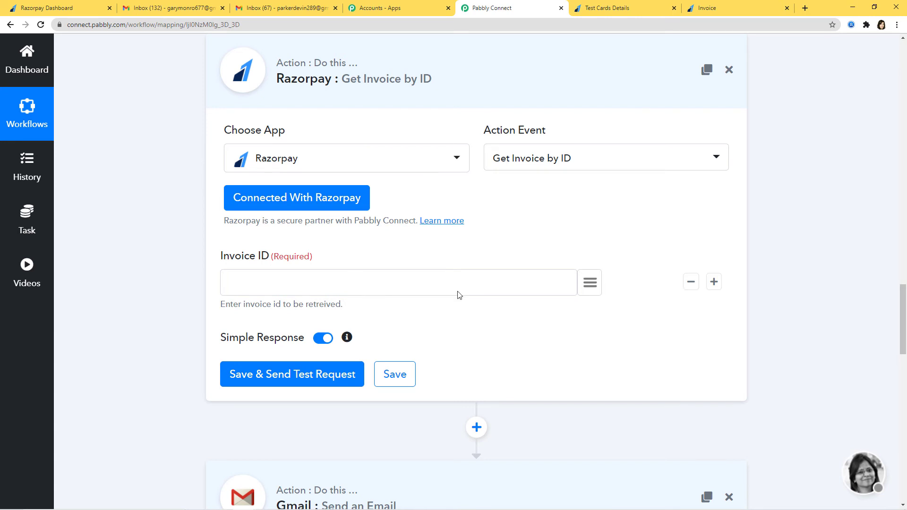
# Map the payment's invoice_id into the Invoice ID field
pyautogui.click(590, 283)
pyautogui.write('in')
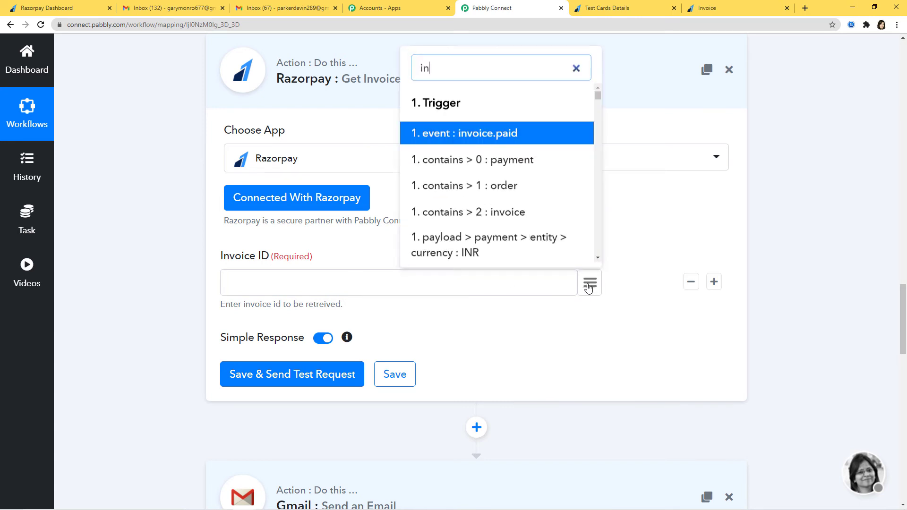
pyautogui.write('voi')
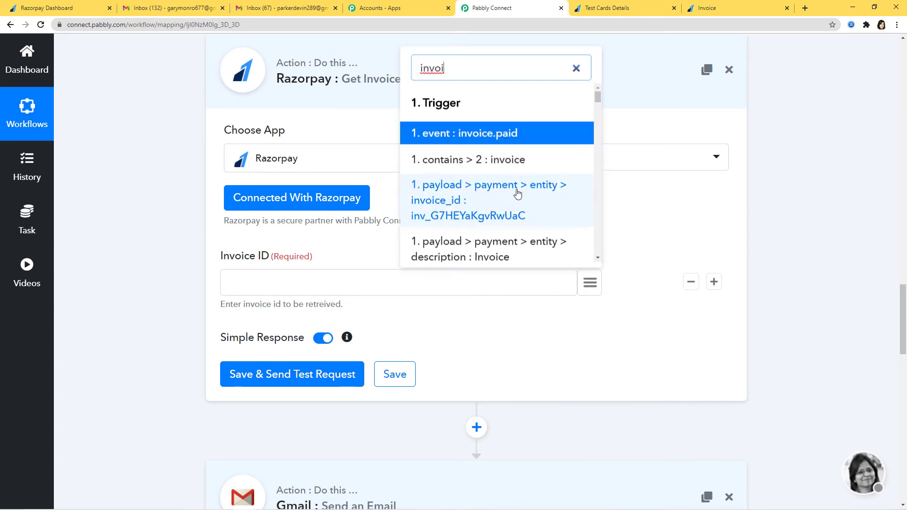
pyautogui.click(490, 208)
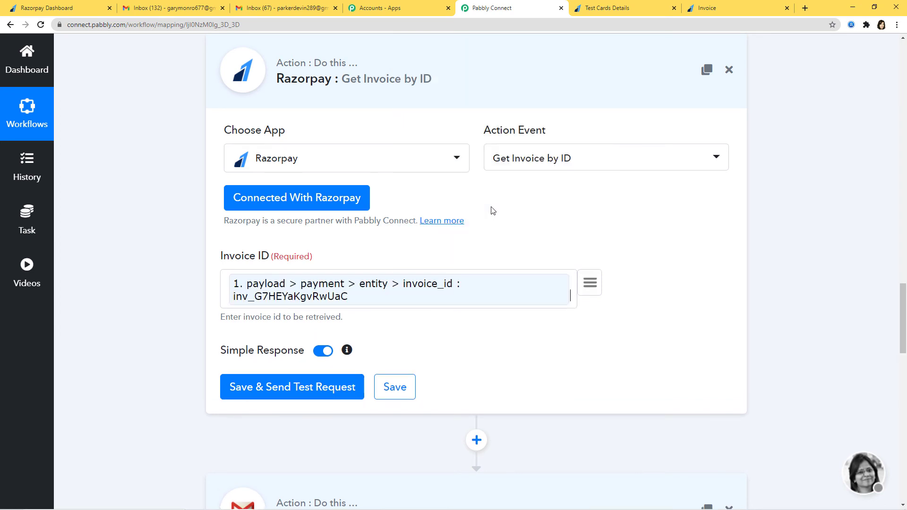
# Test the Get Invoice by ID step and confirm the response lists product Item1 at 50000
pyautogui.click(313, 394)
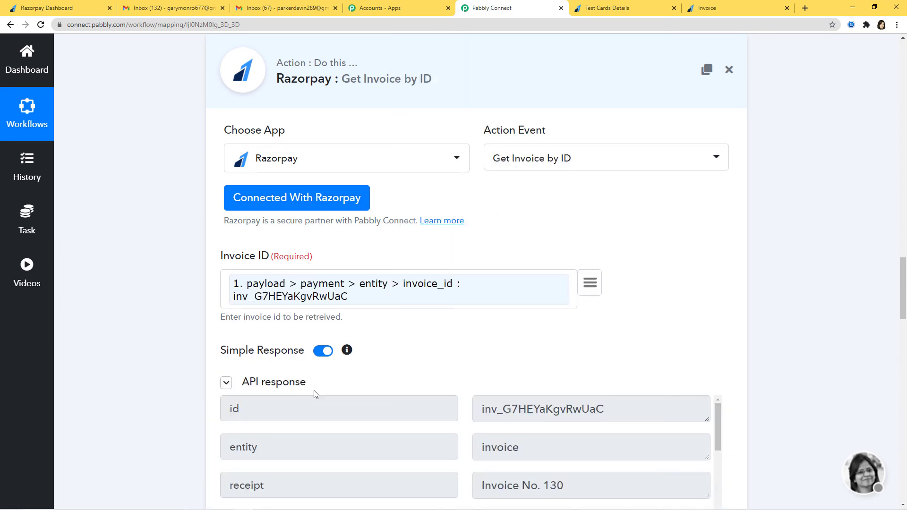
pyautogui.scroll(-6, 856, 172)
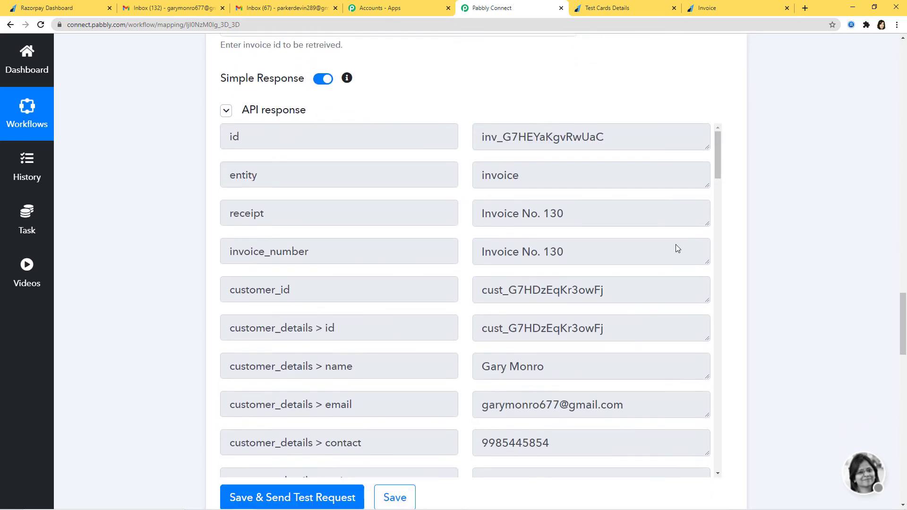
pyautogui.scroll(-9, 465, 283)
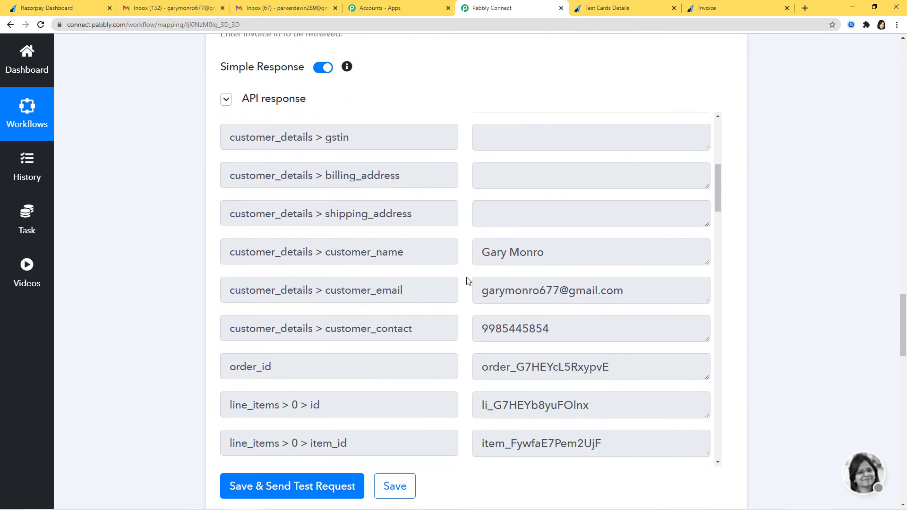
pyautogui.scroll(-4, 467, 281)
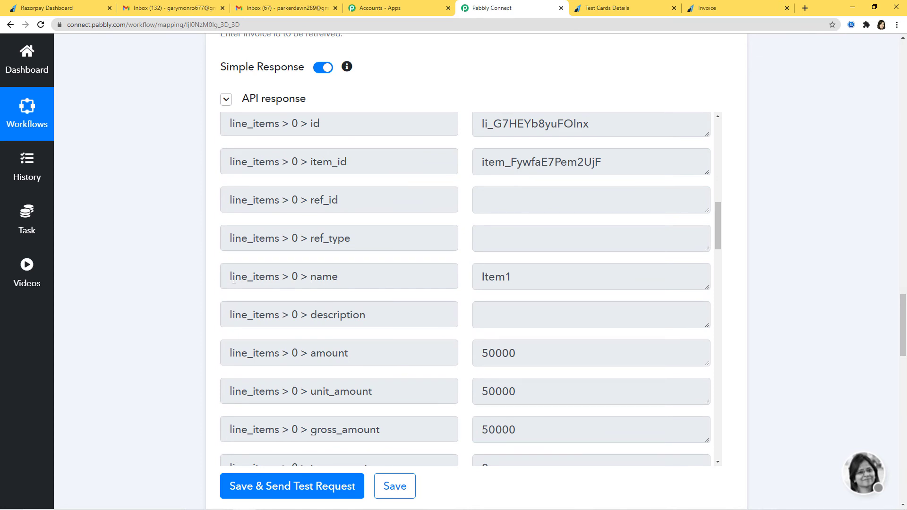
pyautogui.moveTo(524, 280); pyautogui.dragTo(461, 287)
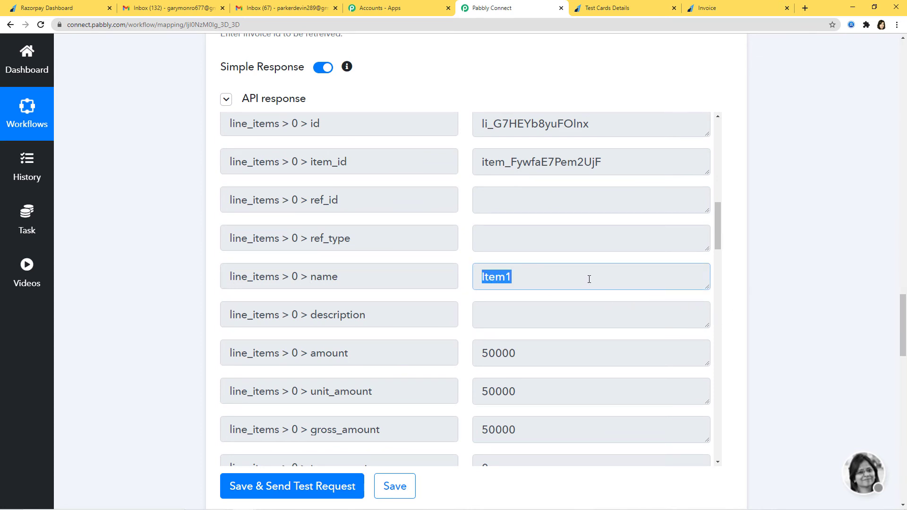
pyautogui.click(487, 276)
pyautogui.moveTo(479, 279); pyautogui.dragTo(520, 277)
pyautogui.click(608, 274)
pyautogui.scroll(-3, 558, 300)
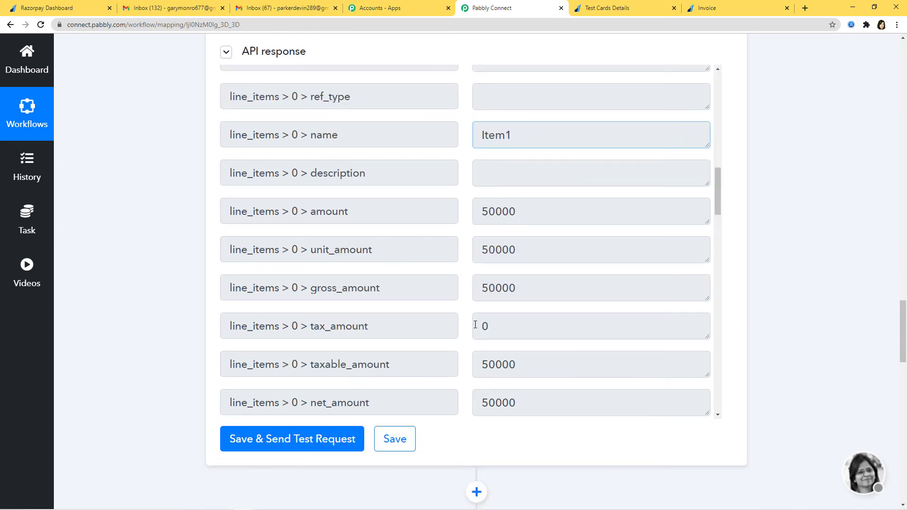
pyautogui.scroll(15, 851, 307)
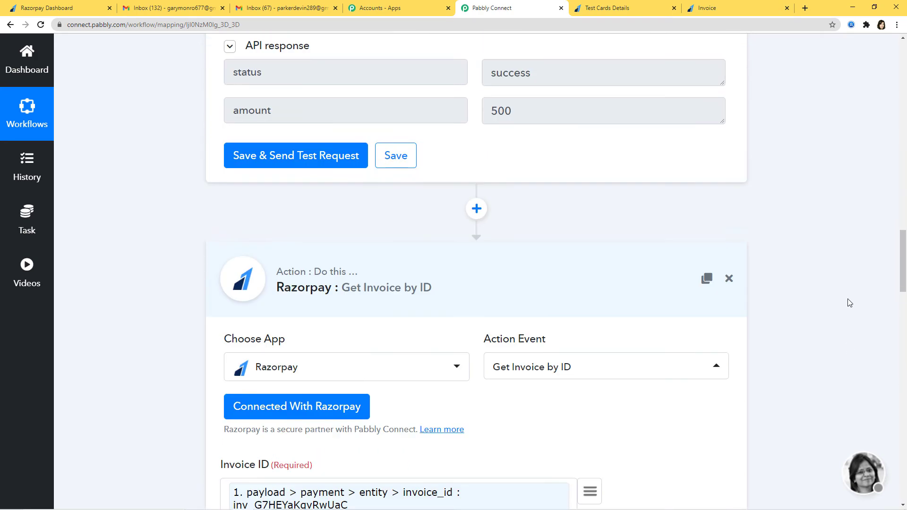
pyautogui.scroll(-13, 803, 368)
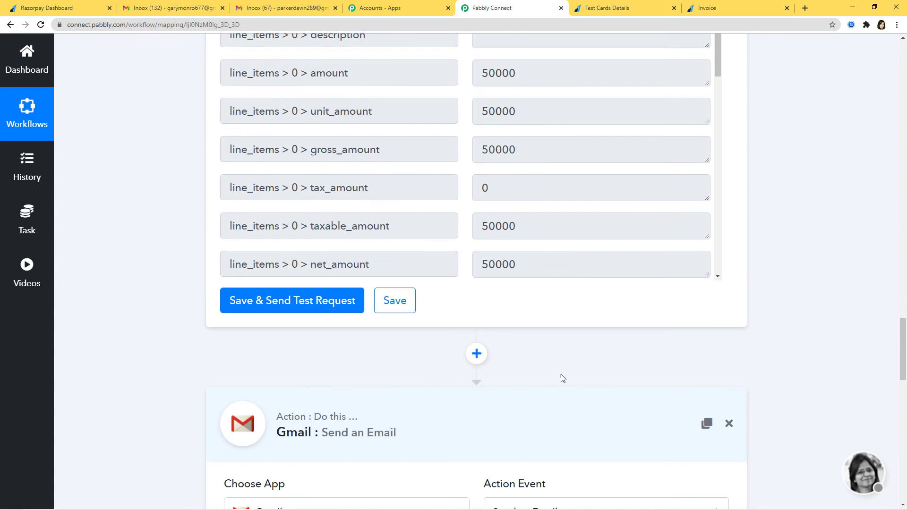
# Save the Get Invoice by ID step, then save the Gmail send email step
pyautogui.click(395, 300)
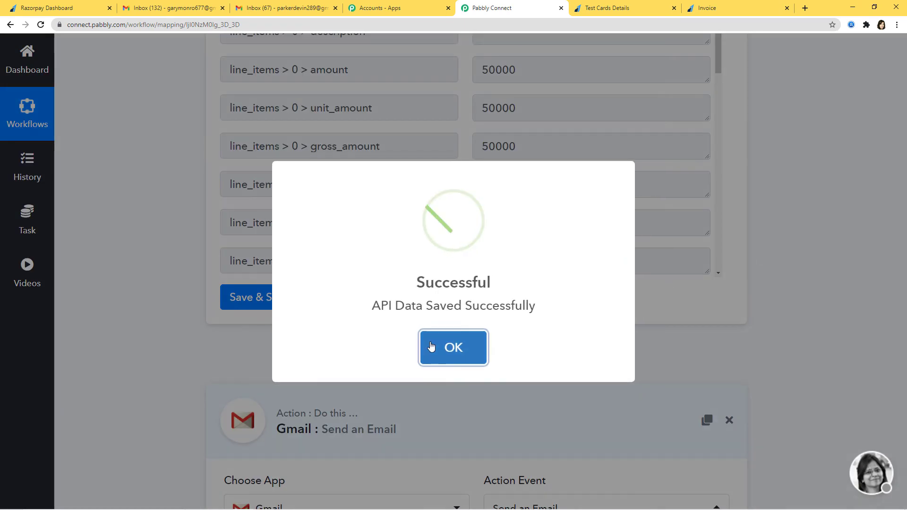
pyautogui.click(430, 347)
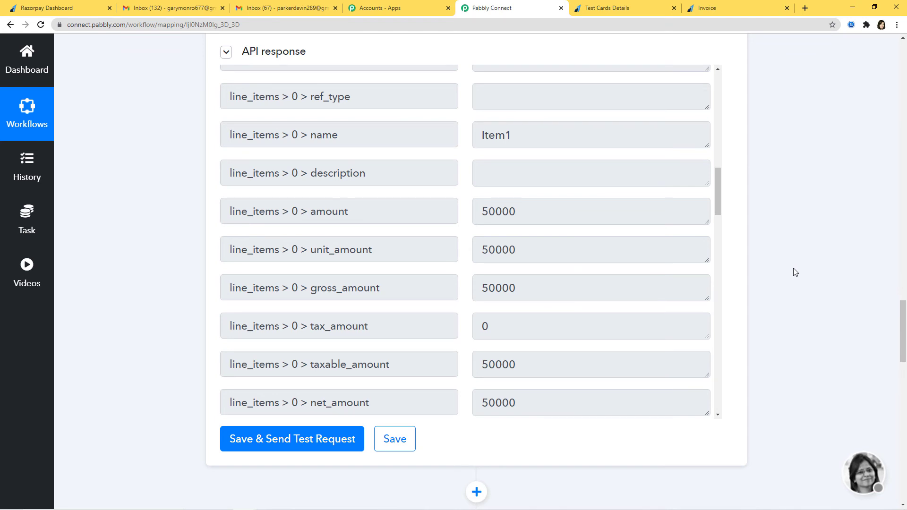
pyautogui.scroll(-18, 796, 273)
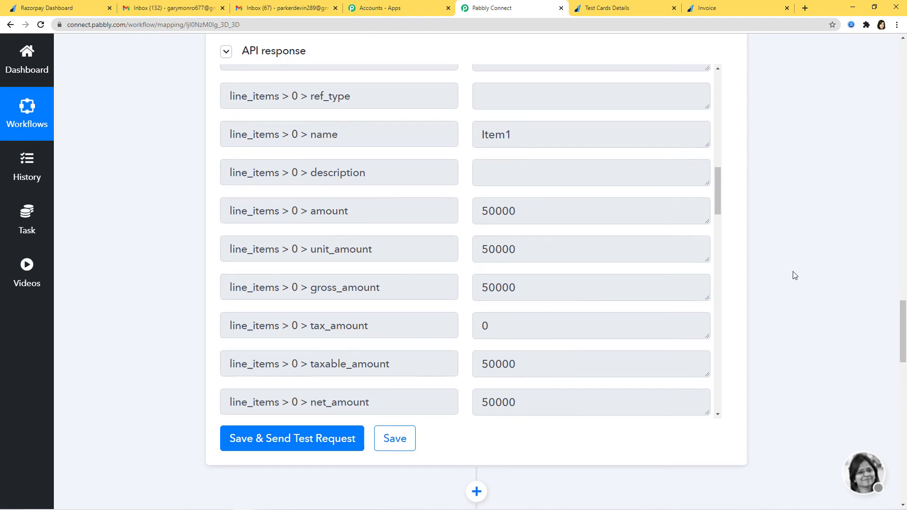
pyautogui.click(378, 304)
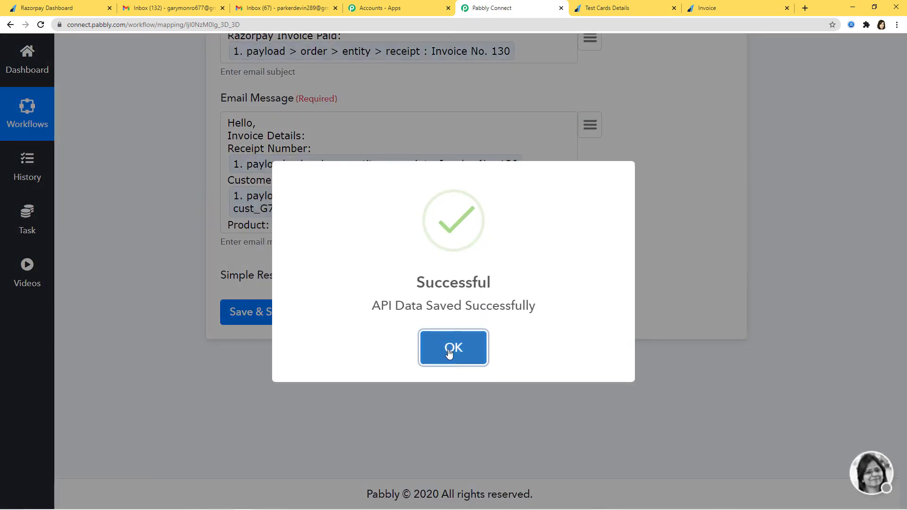
# Dismiss the save confirmation and reload the workflow page
pyautogui.click(449, 349)
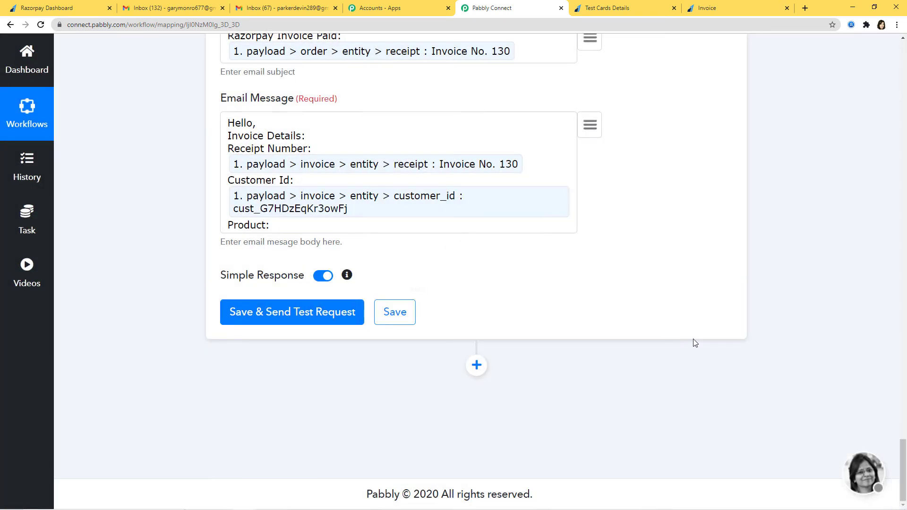
pyautogui.scroll(12, 693, 340)
pyautogui.scroll(3, 845, 363)
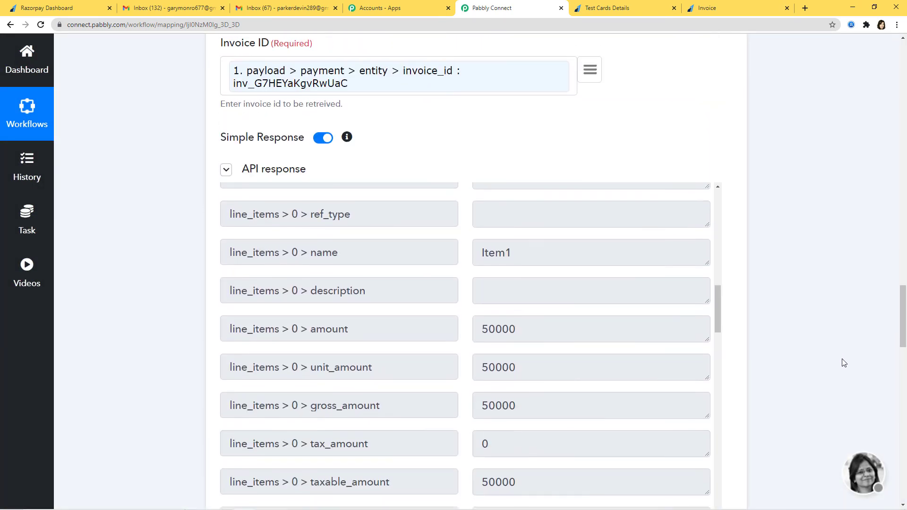
pyautogui.scroll(-3, 845, 366)
pyautogui.press('F5')
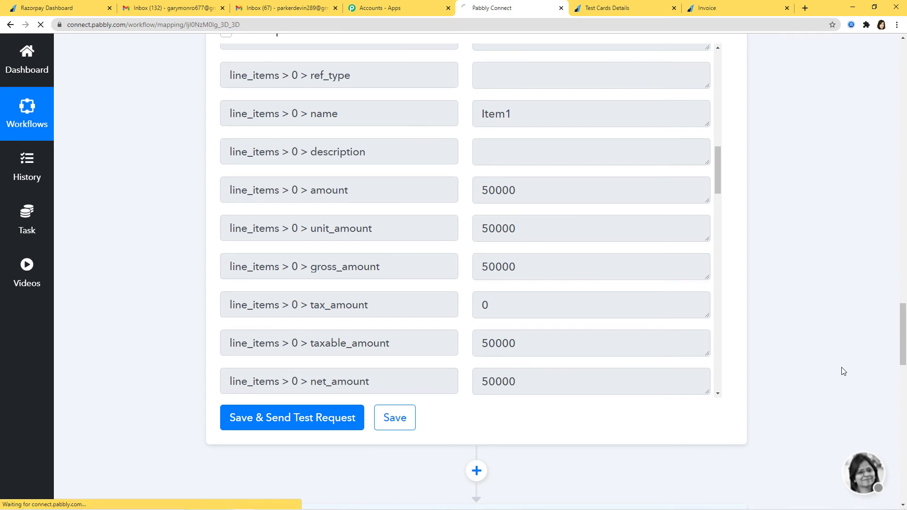
pyautogui.scroll(-12, 803, 257)
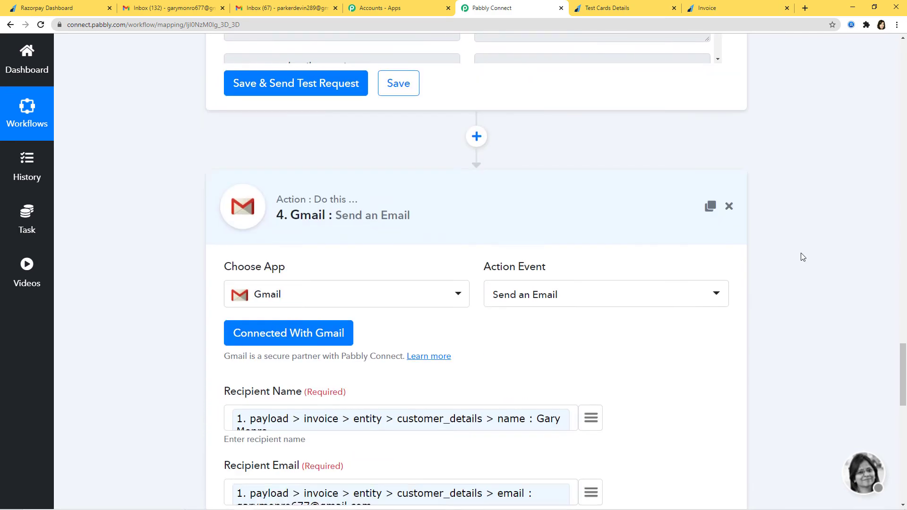
pyautogui.scroll(-9, 803, 258)
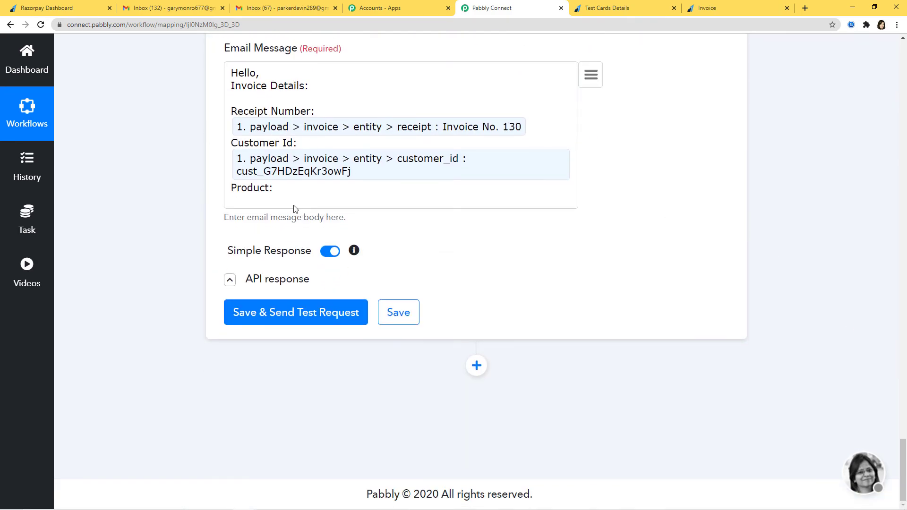
# Map the Product line to line item name Item1 and add an 'Amount' line below it
pyautogui.click(591, 76)
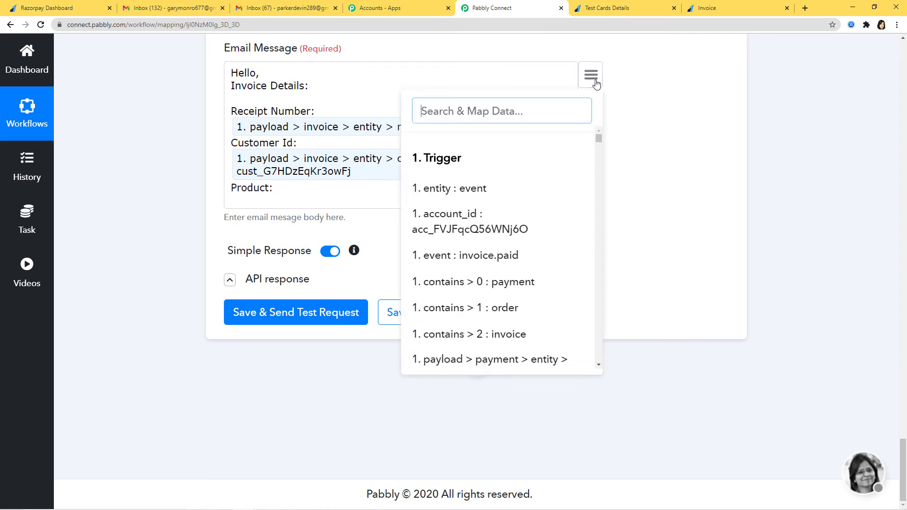
pyautogui.write('ite')
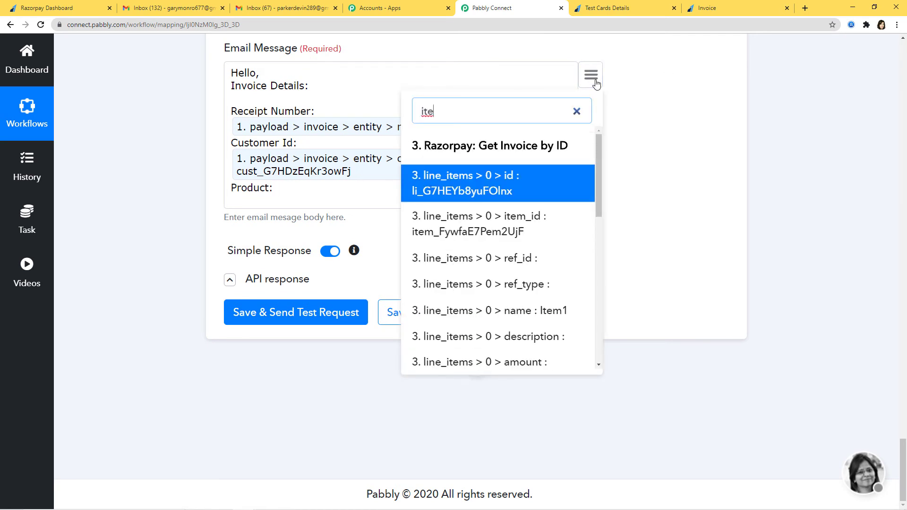
pyautogui.write('m')
pyautogui.scroll(-2, 544, 227)
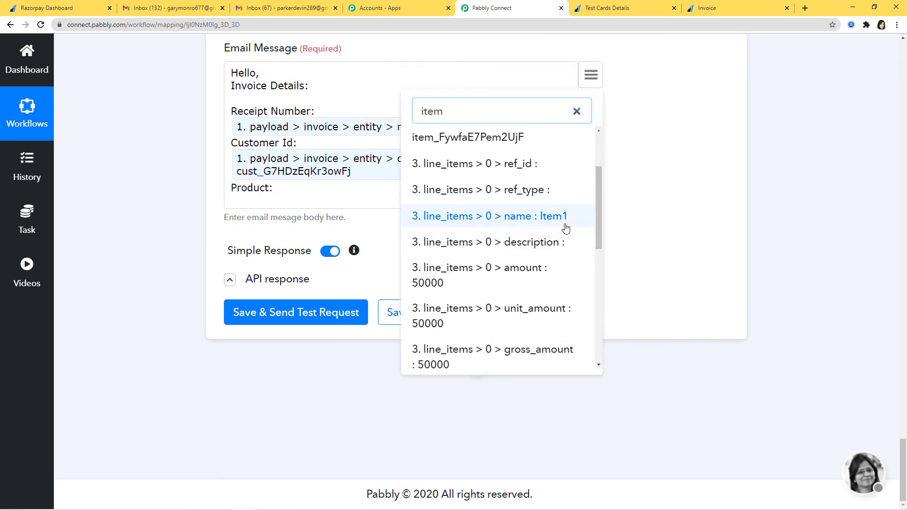
pyautogui.click(544, 217)
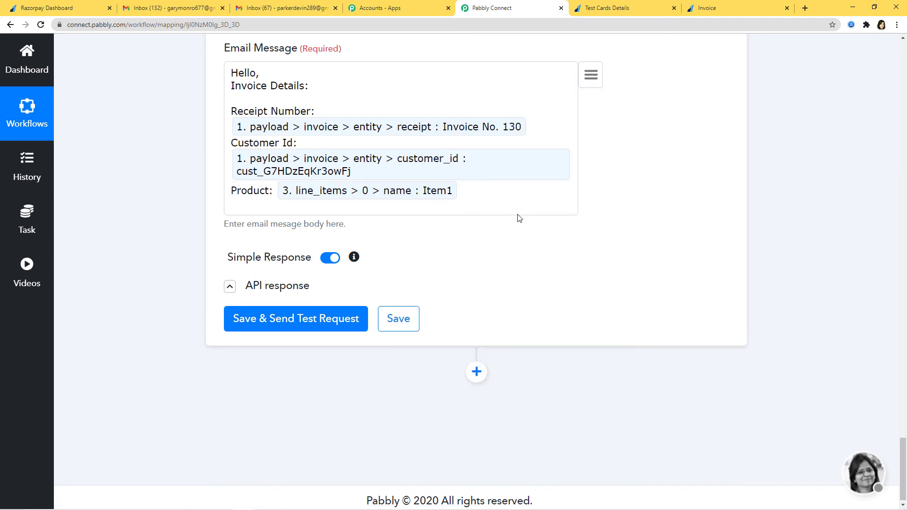
pyautogui.press('Return')
pyautogui.write('Amount:')
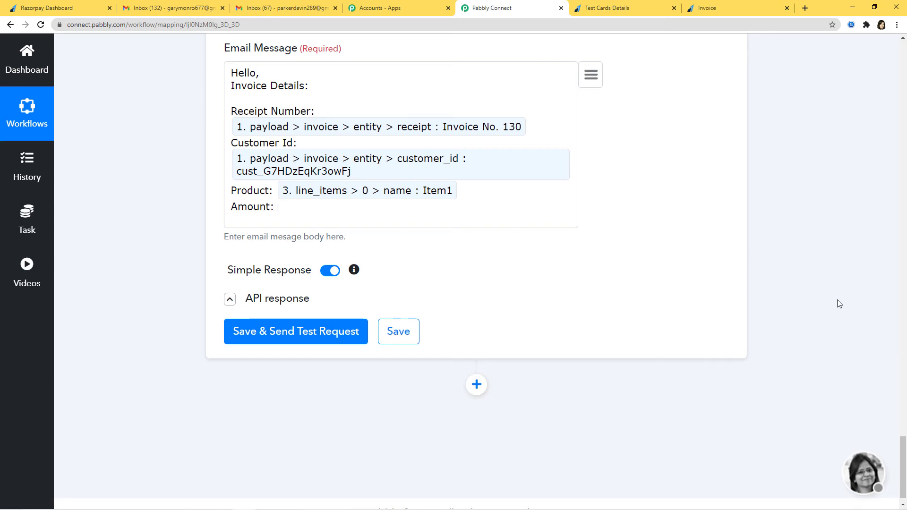
# Insert the API step's amount, 500, after 'Amount' in the email message
pyautogui.scroll(20, 839, 304)
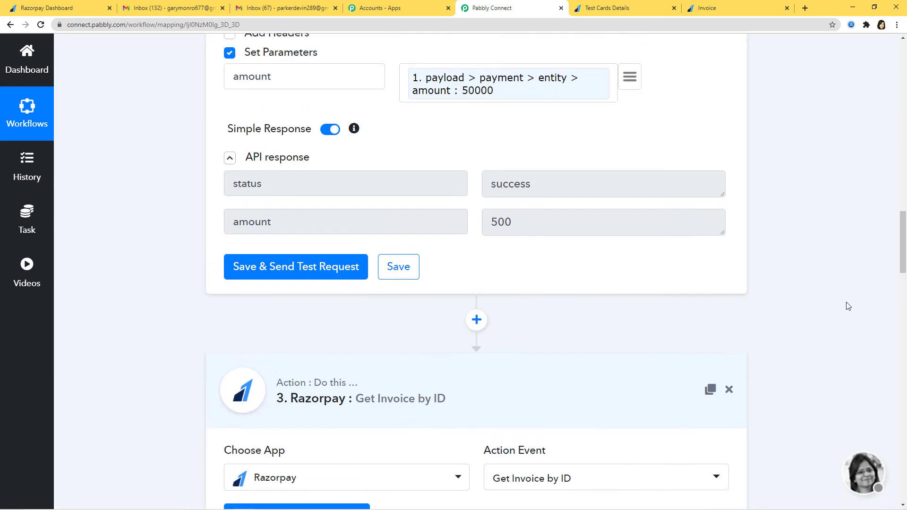
pyautogui.scroll(4, 848, 305)
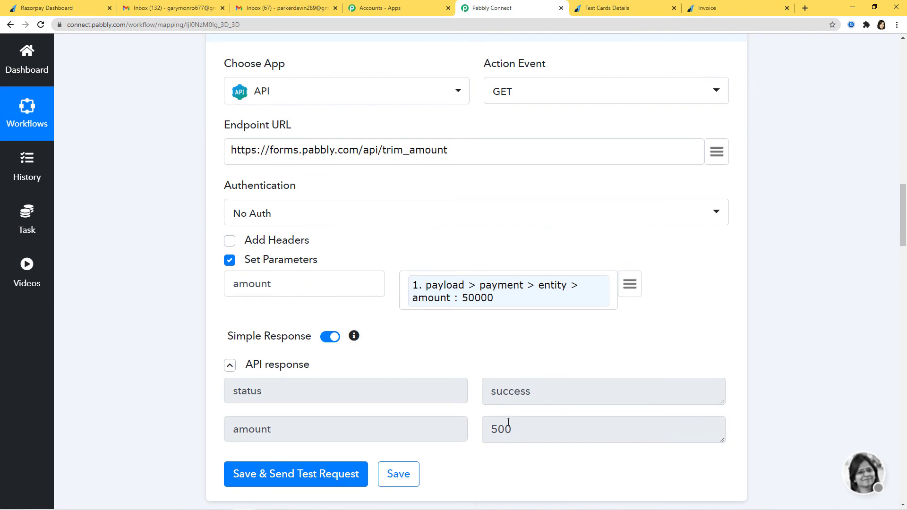
pyautogui.scroll(-20, 843, 373)
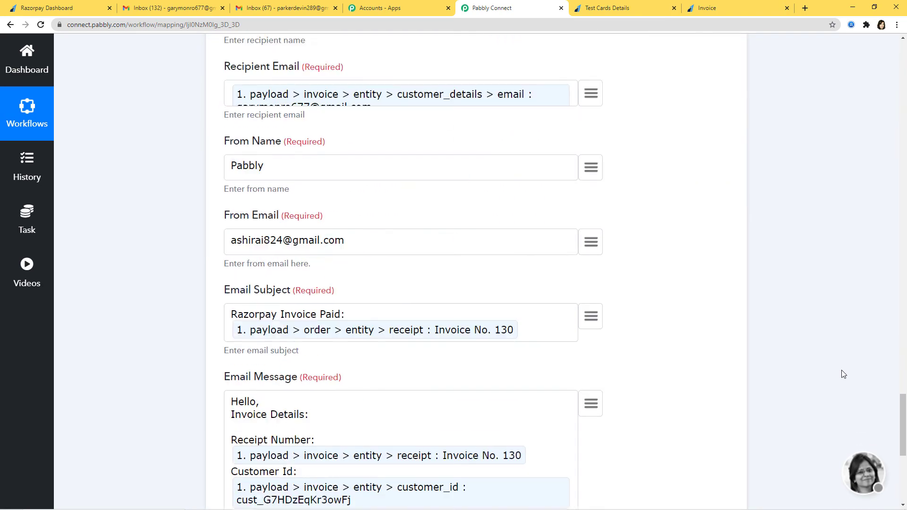
pyautogui.scroll(-6, 844, 374)
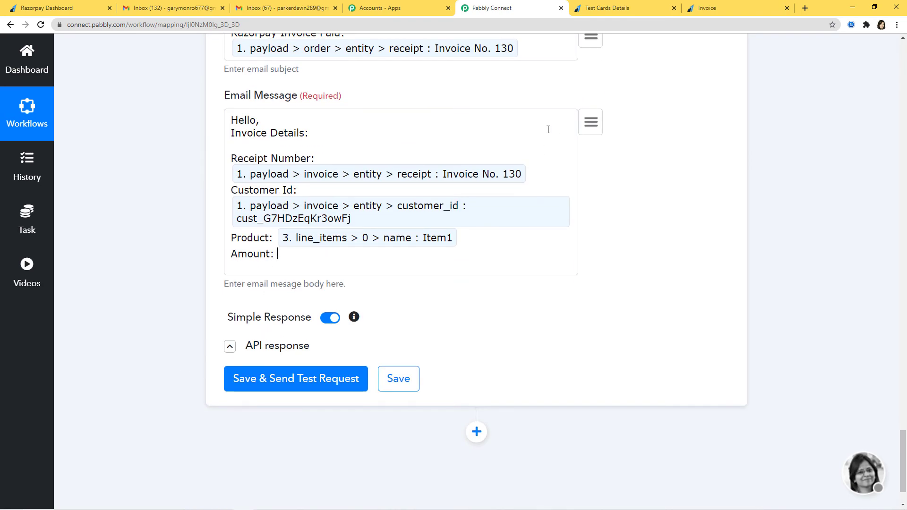
pyautogui.click(594, 131)
pyautogui.write('amou')
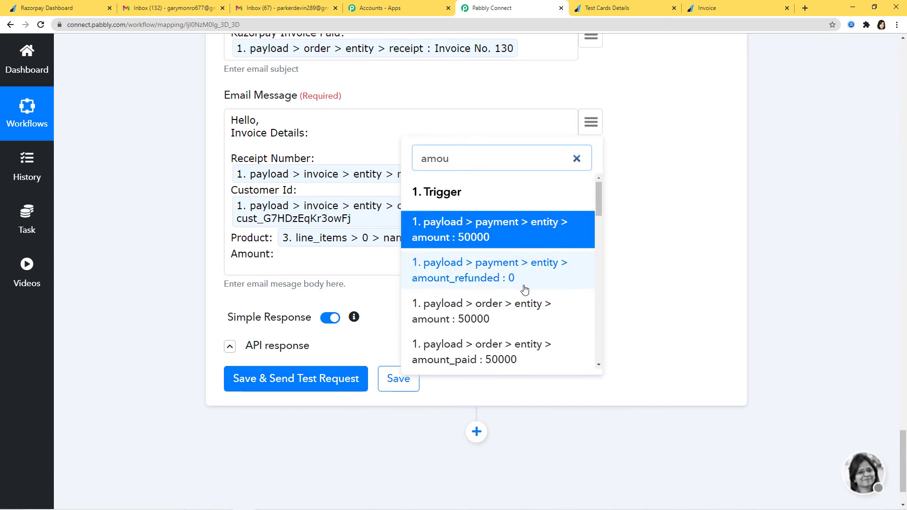
pyautogui.scroll(-10, 526, 288)
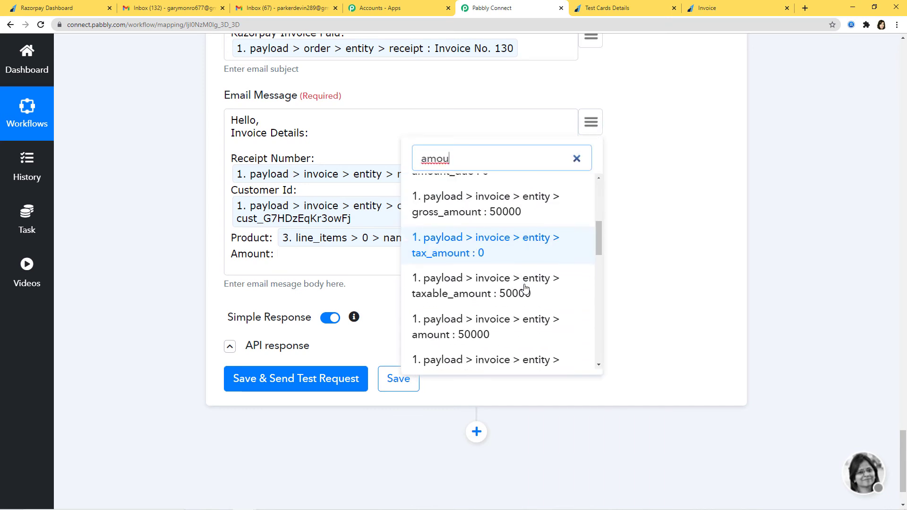
pyautogui.scroll(5, 526, 288)
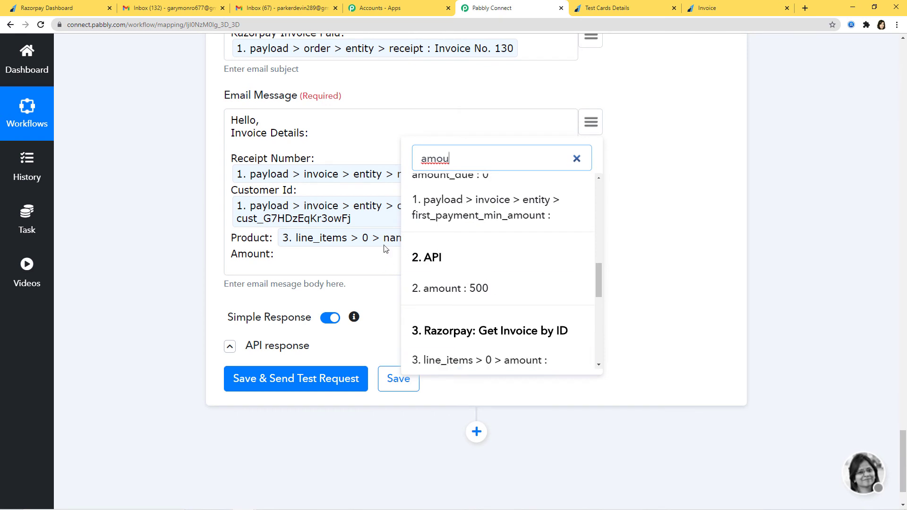
pyautogui.click(499, 287)
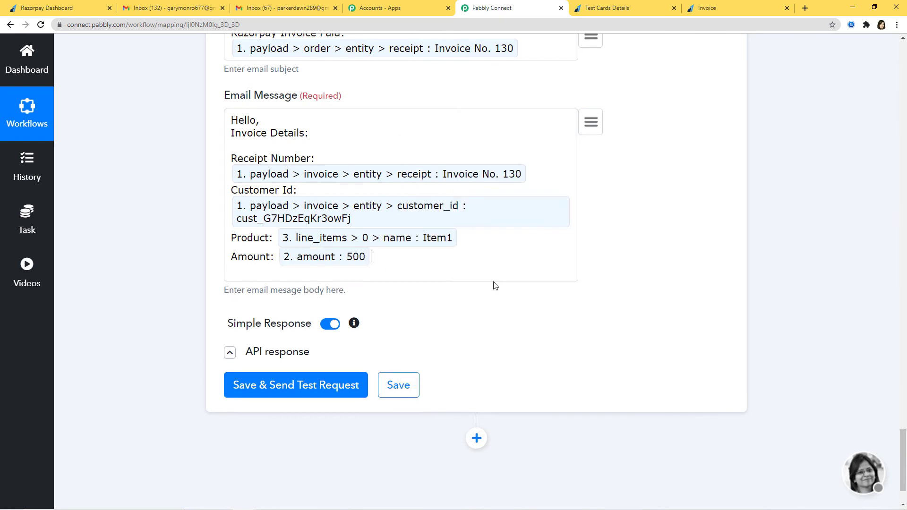
# Send a test email from the Gmail step and save the workflow
pyautogui.click(304, 393)
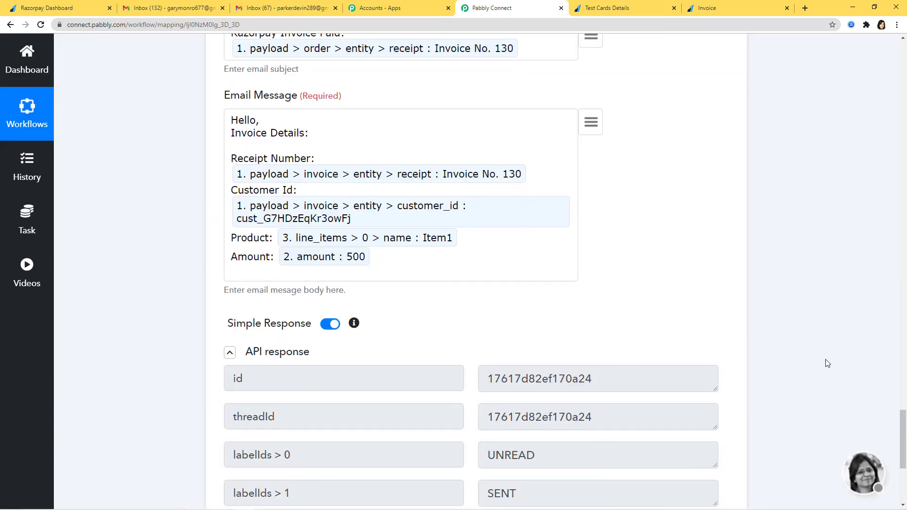
pyautogui.scroll(-5, 827, 363)
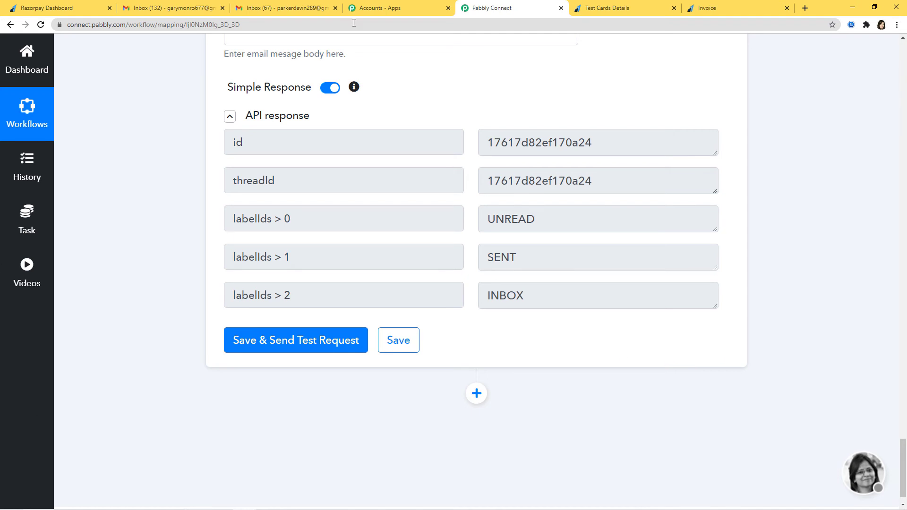
pyautogui.click(409, 348)
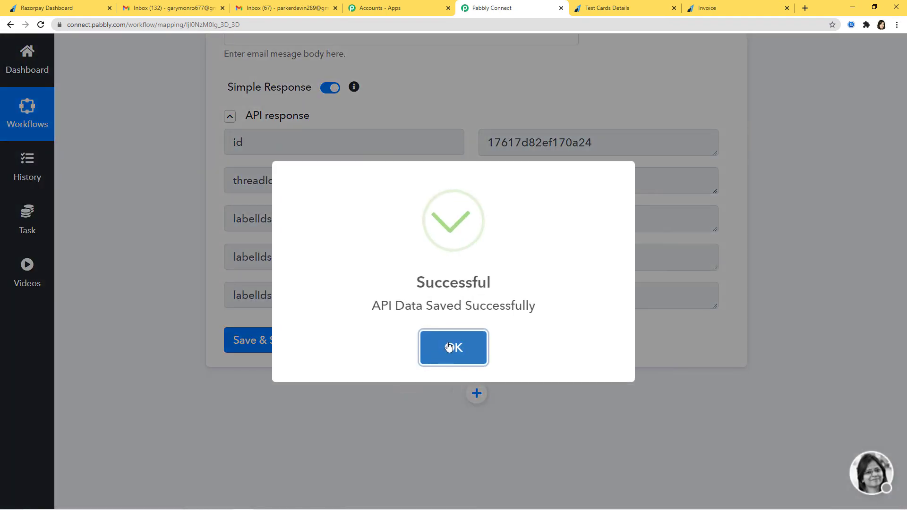
pyautogui.click(447, 347)
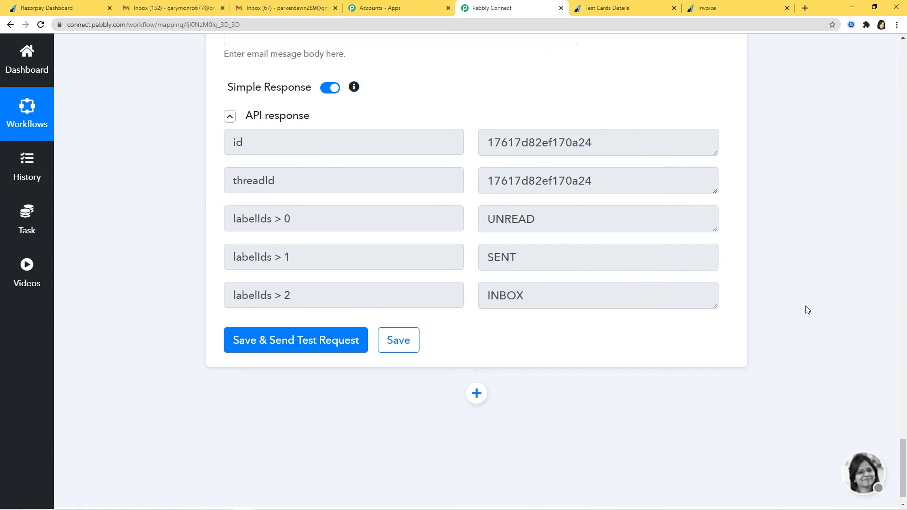
# Refresh the Gmail inbox and open the 'Razorpay Invoice Paid: Invoice No. 130' email
pyautogui.click(163, 10)
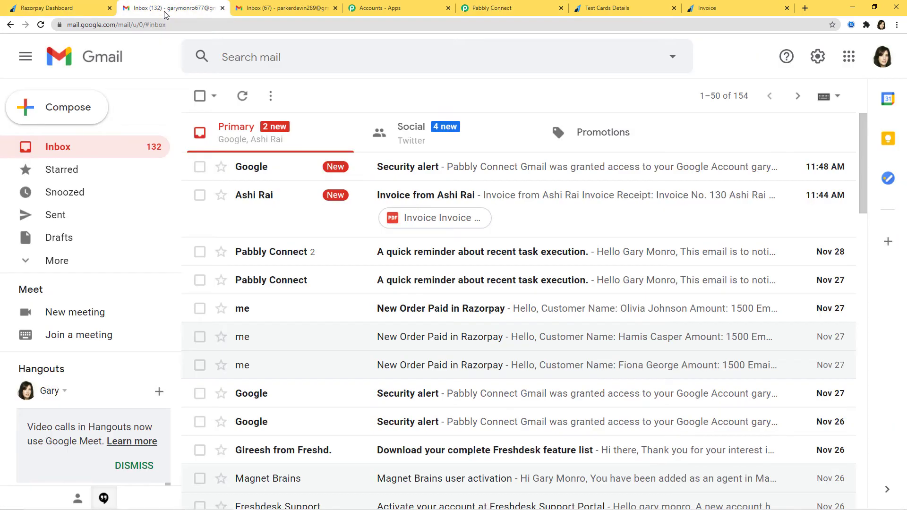
pyautogui.click(243, 96)
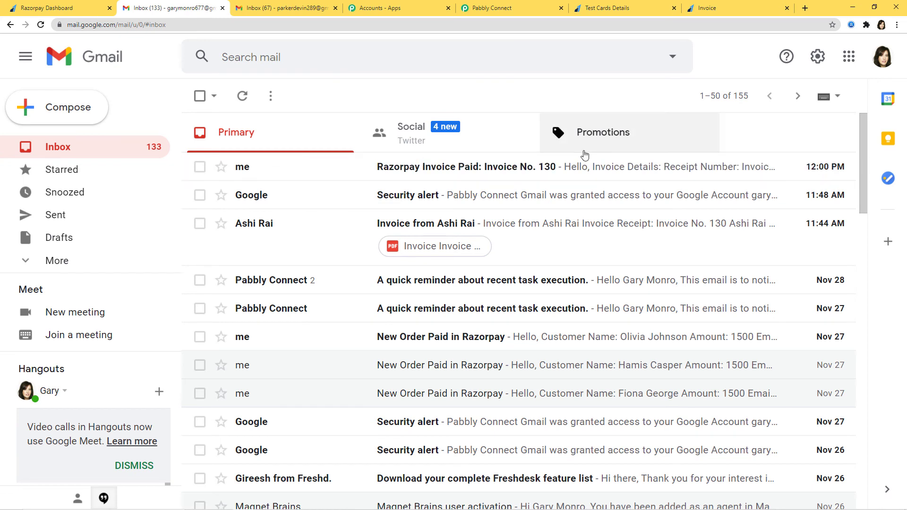
pyautogui.click(598, 172)
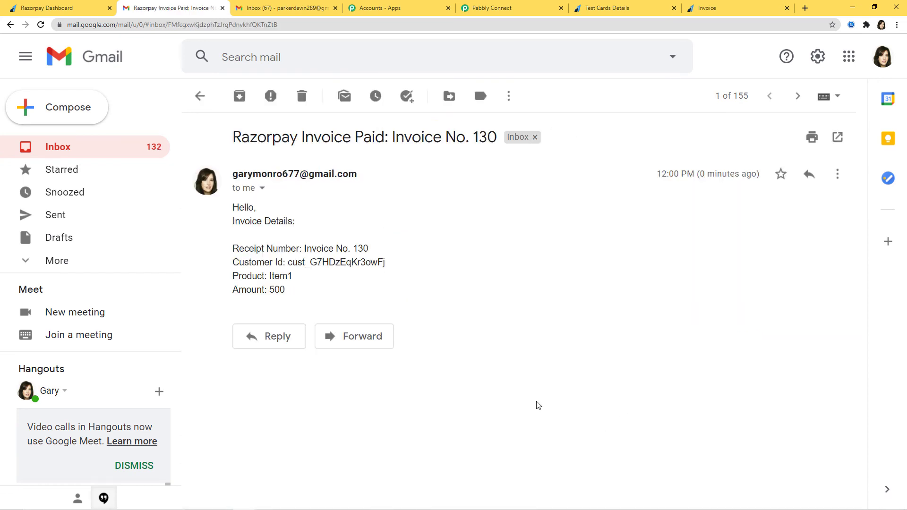
# Highlight the email's subject line and its receipt, customer ID, product and amount details
pyautogui.moveTo(233, 137); pyautogui.dragTo(500, 204)
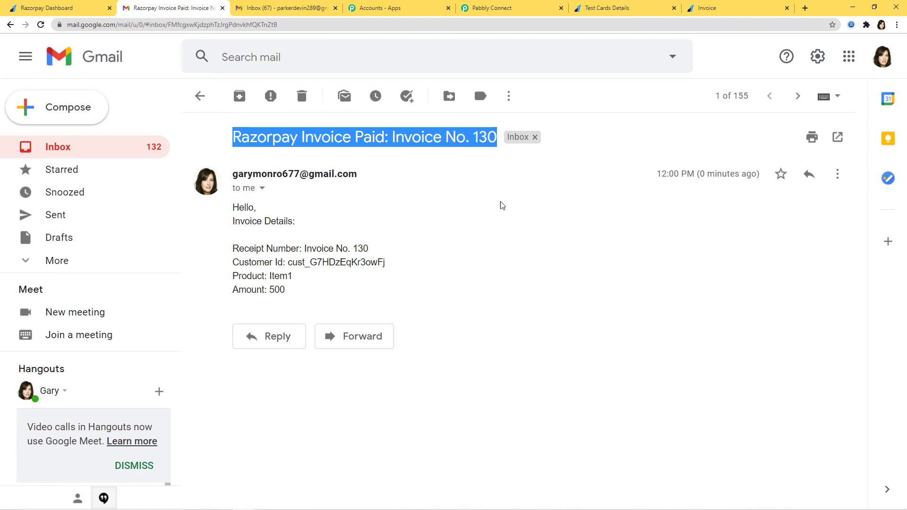
pyautogui.click(349, 263)
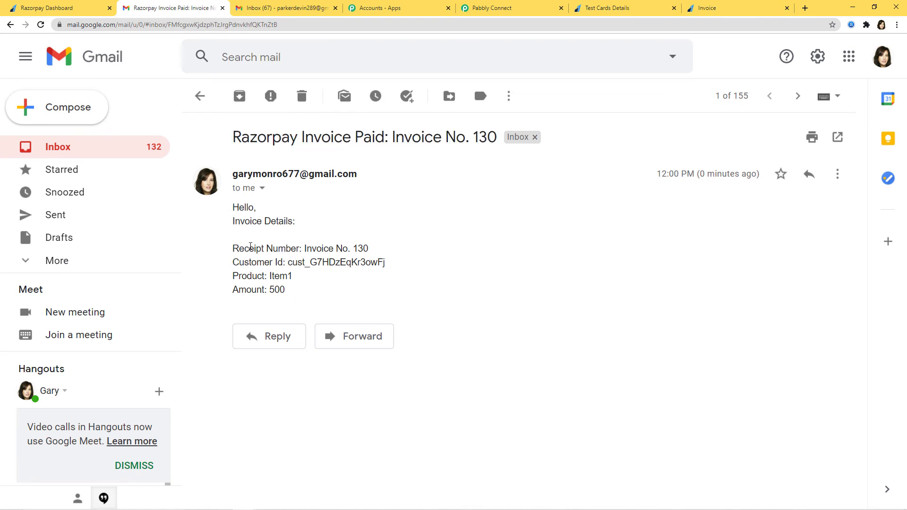
pyautogui.moveTo(303, 290); pyautogui.dragTo(367, 254)
pyautogui.click(292, 266)
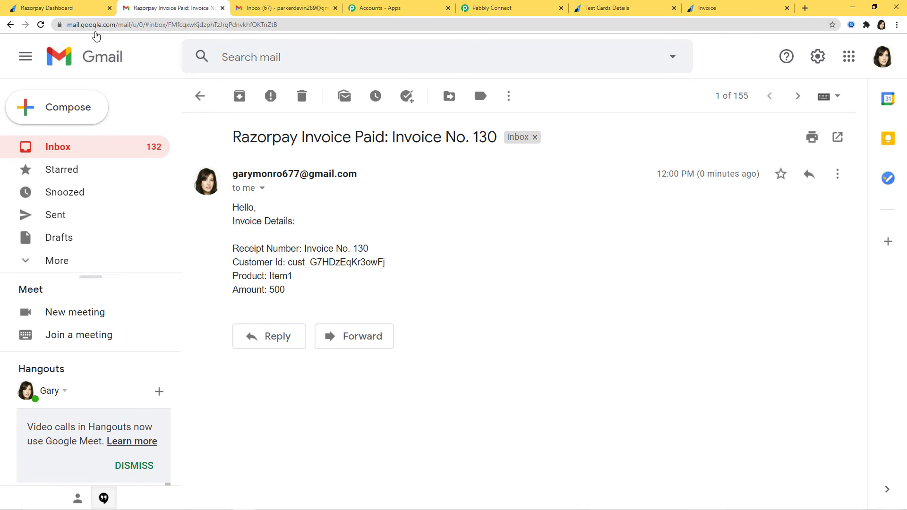
# Go to the Razorpay Dashboard tab and open its Invoices page
pyautogui.click(55, 8)
pyautogui.click(58, 169)
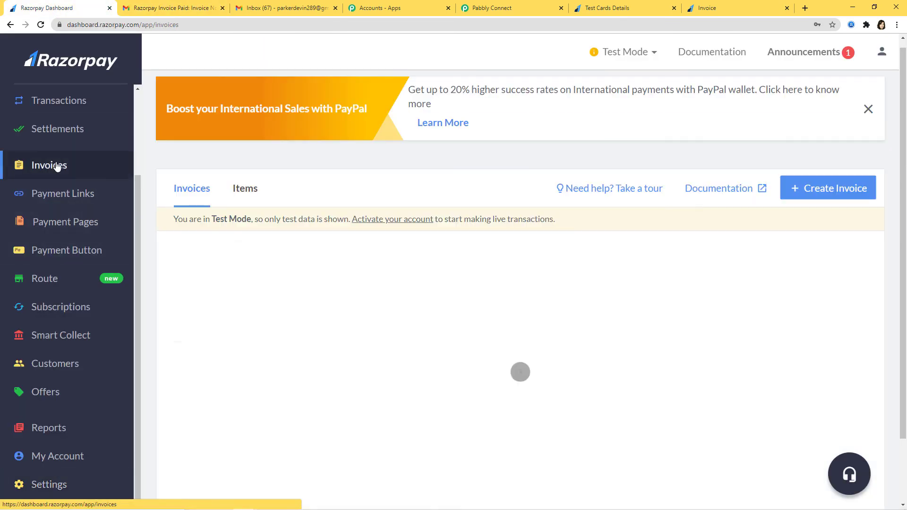
# Create a new invoice numbered 'Invoice 123001' with description 'Razorpay to Gmail'
pyautogui.click(844, 197)
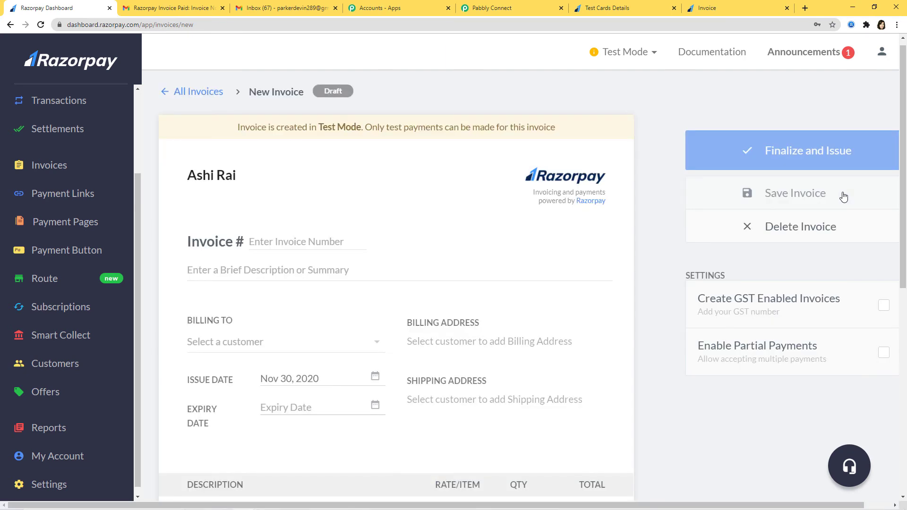
pyautogui.write('In')
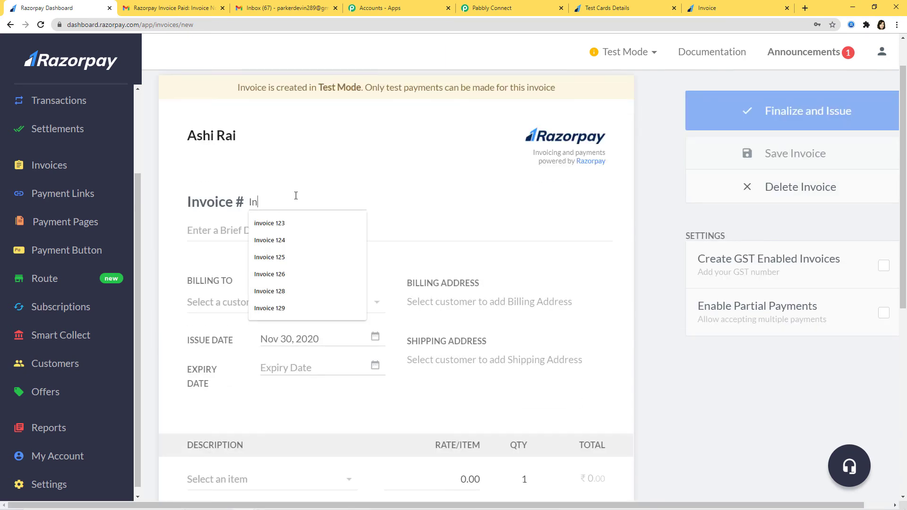
pyautogui.write('voice 123001')
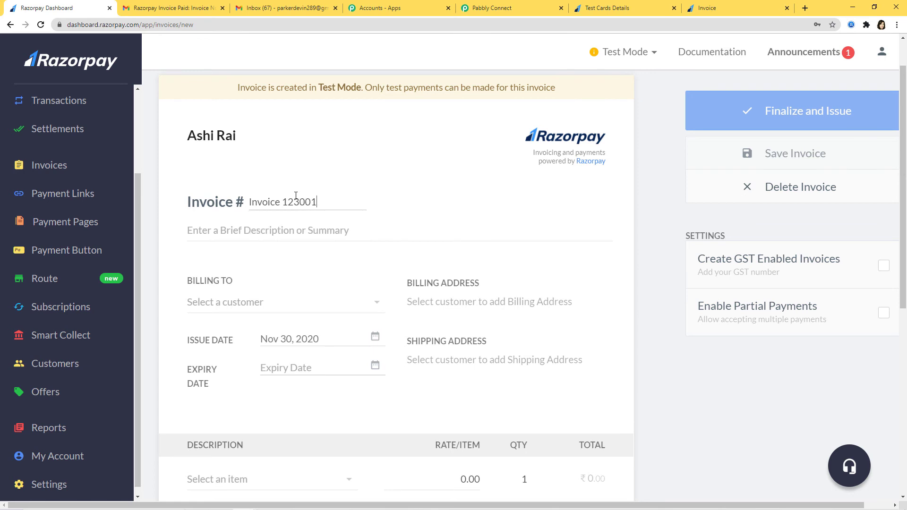
pyautogui.click(327, 232)
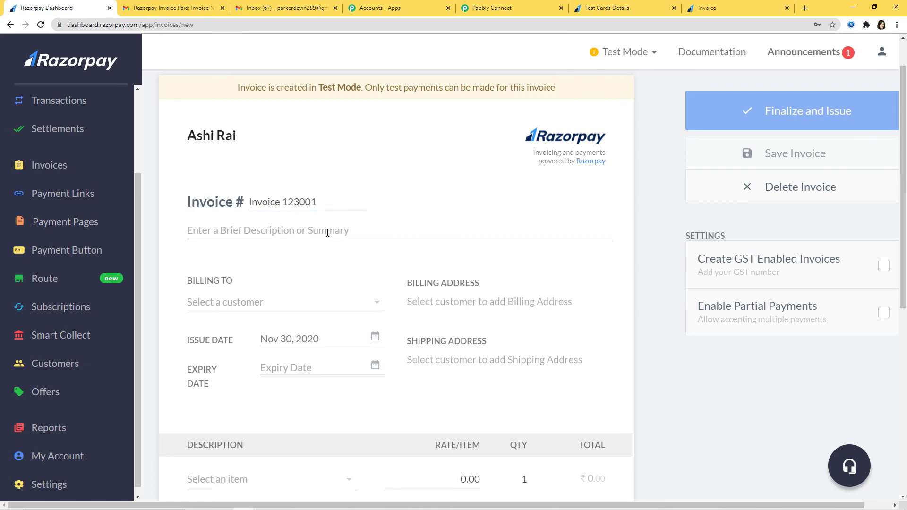
pyautogui.write('Razorpay to Gmail')
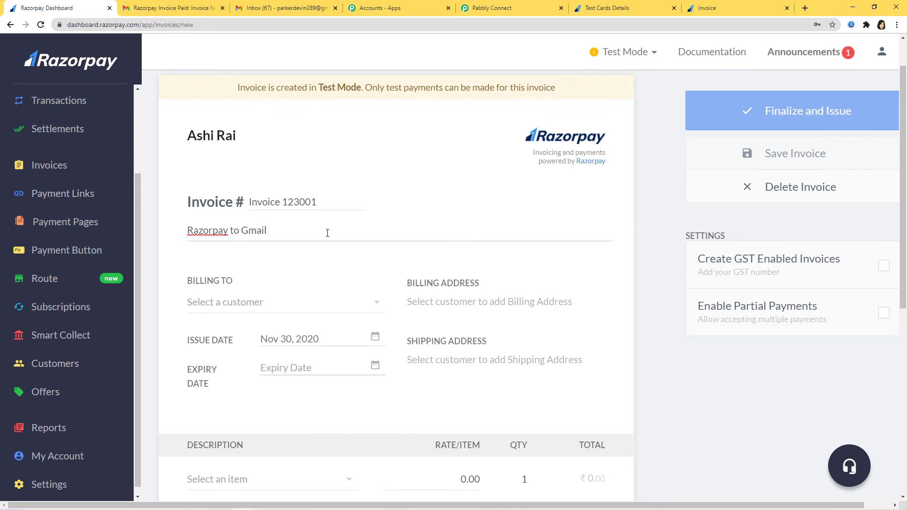
pyautogui.click(334, 302)
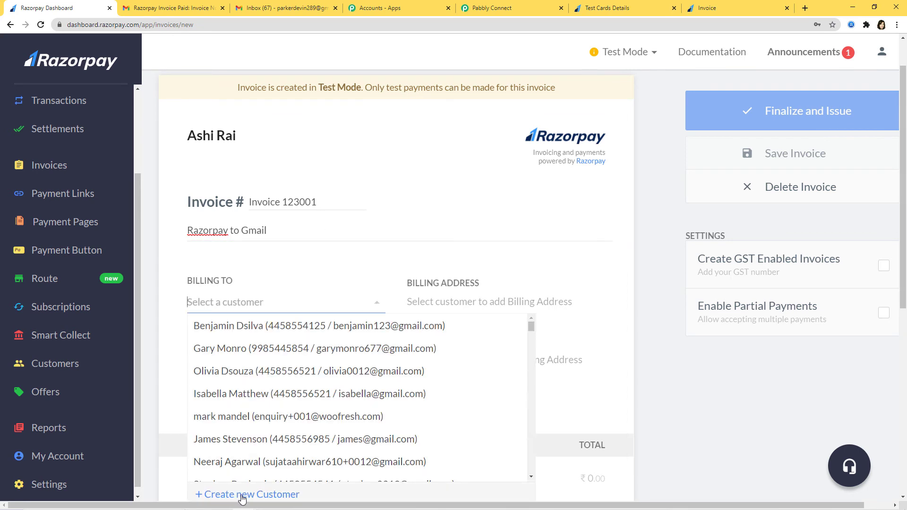
# Start a new customer for the invoice and enter the customer's full name
pyautogui.click(242, 495)
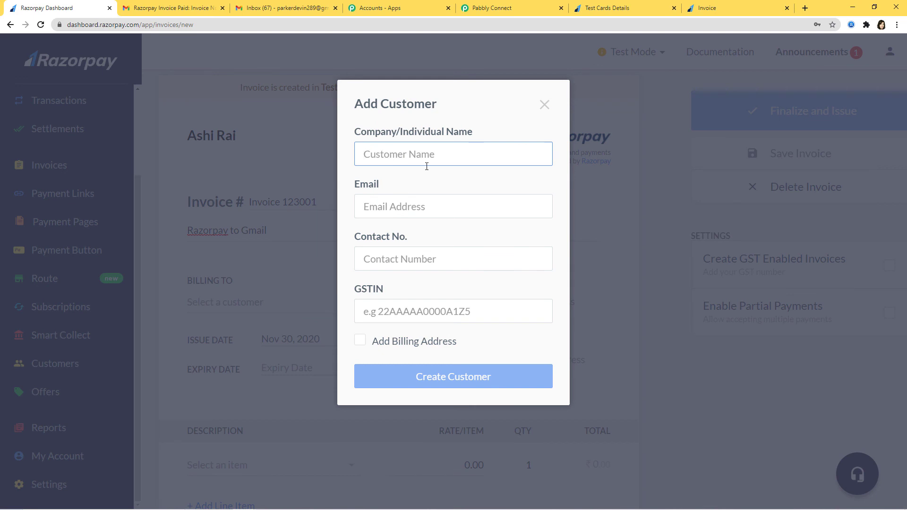
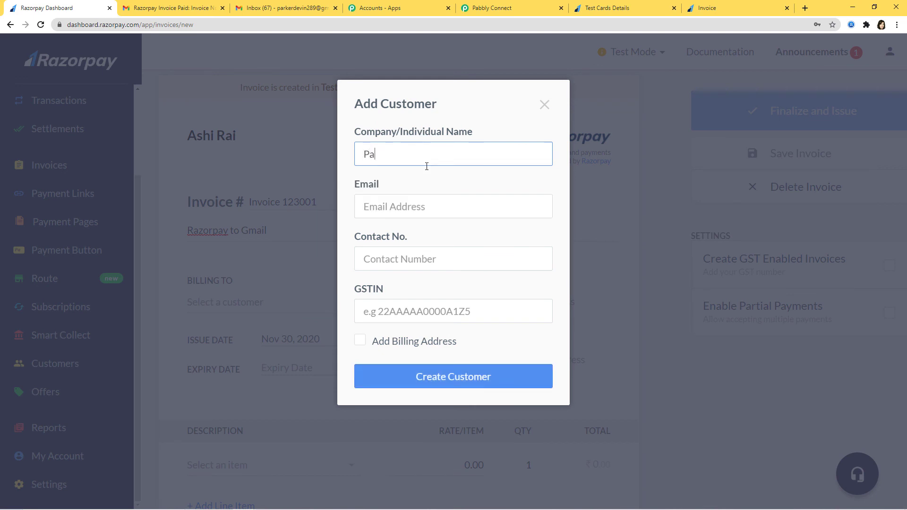
pyautogui.click(413, 206)
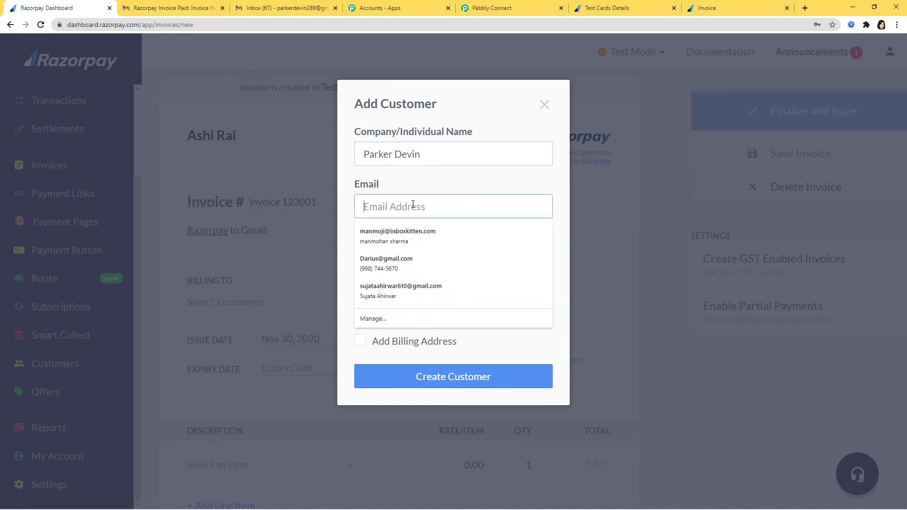
# Copy the Gmail account's e-mail address and paste it into the customer's e-mail field
pyautogui.click(289, 7)
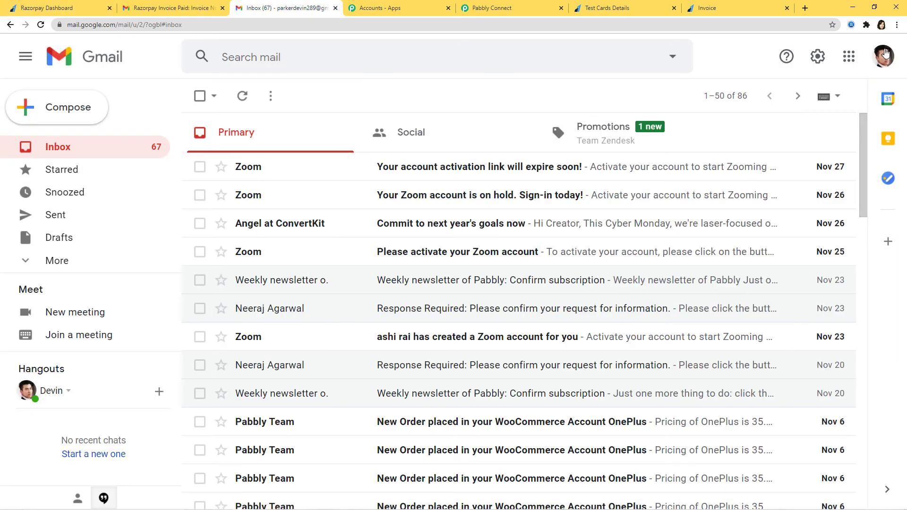
pyautogui.click(885, 54)
pyautogui.rightClick(790, 181)
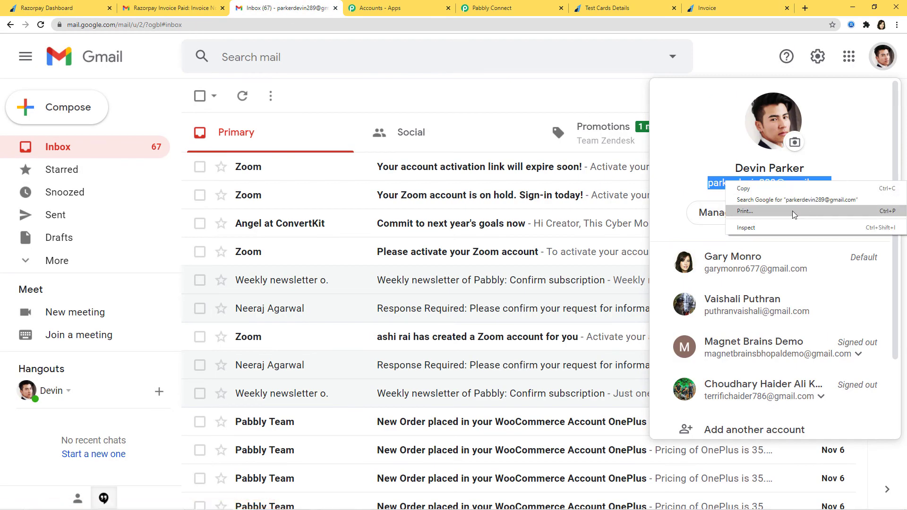
pyautogui.click(803, 189)
pyautogui.click(45, 8)
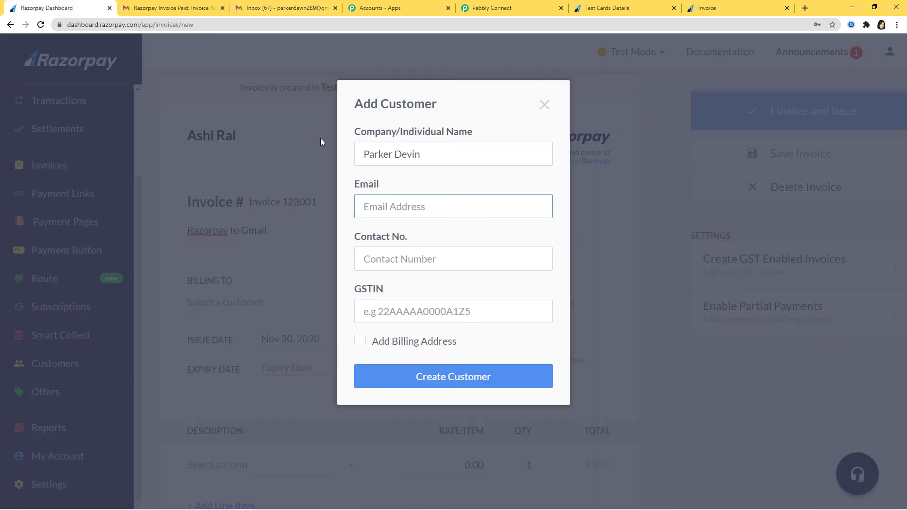
pyautogui.rightClick(371, 207)
pyautogui.click(384, 276)
# Enter the customer's contact number and create the customer as the billing recipient
pyautogui.click(378, 263)
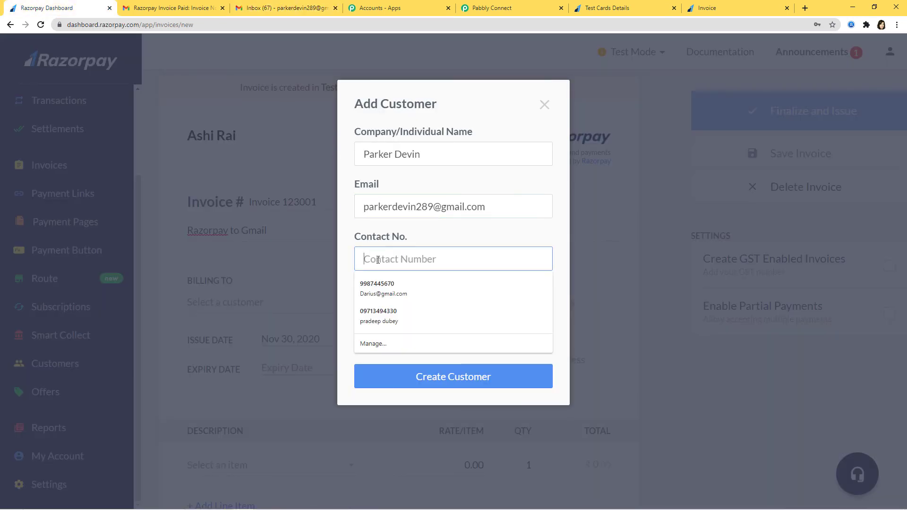
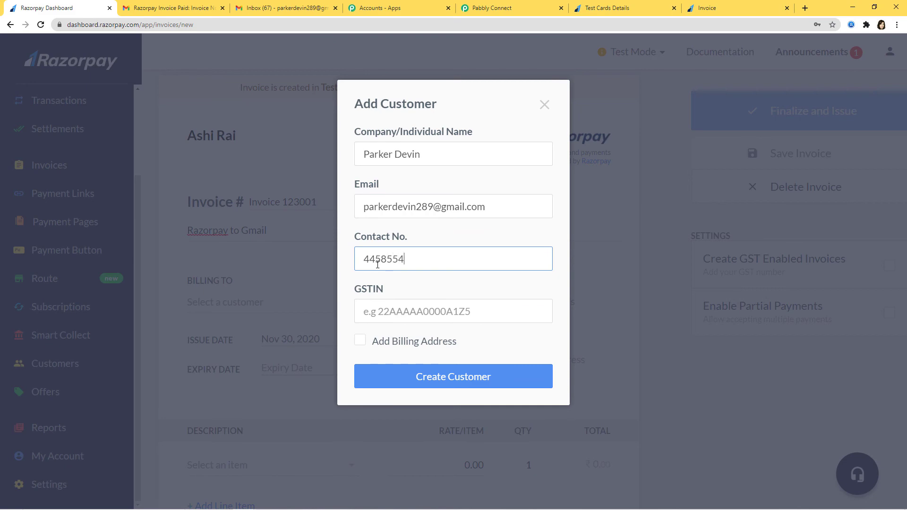
pyautogui.click(400, 388)
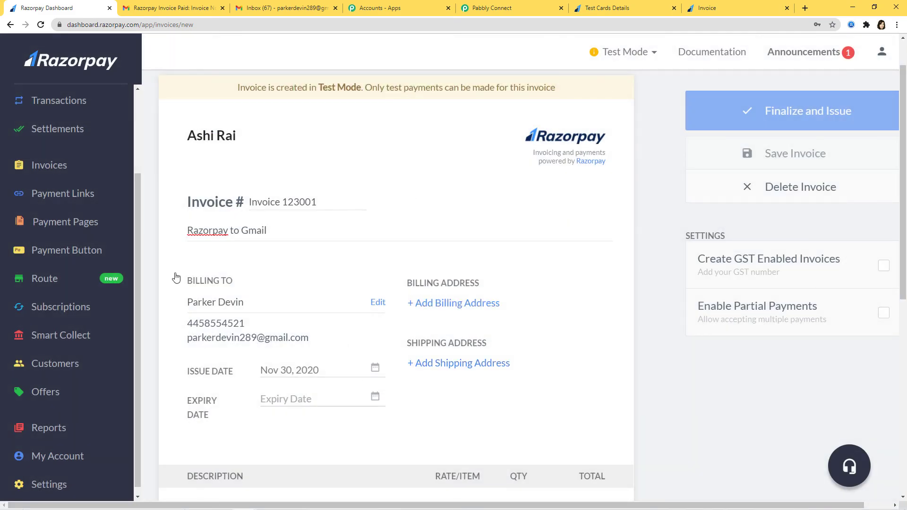
# Set the invoice expiry date to Dec 09, 2020
pyautogui.scroll(-4, 541, 292)
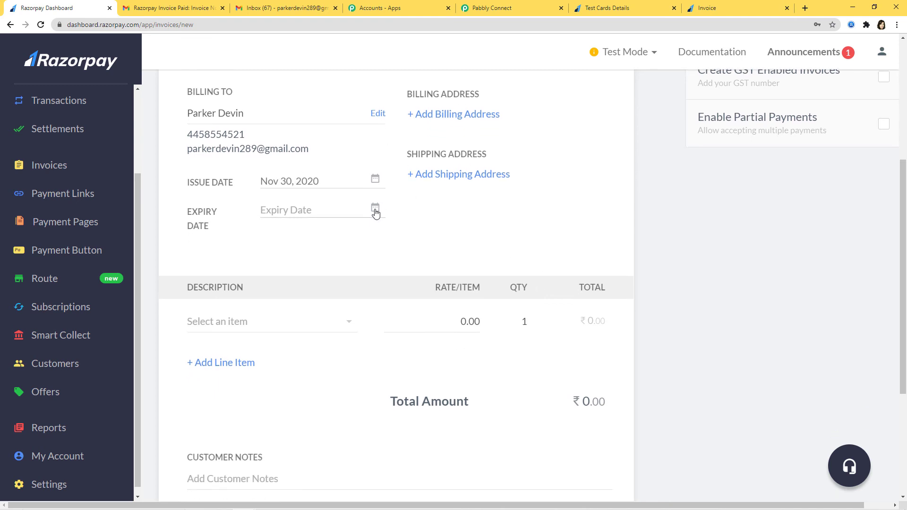
pyautogui.click(375, 207)
pyautogui.click(456, 264)
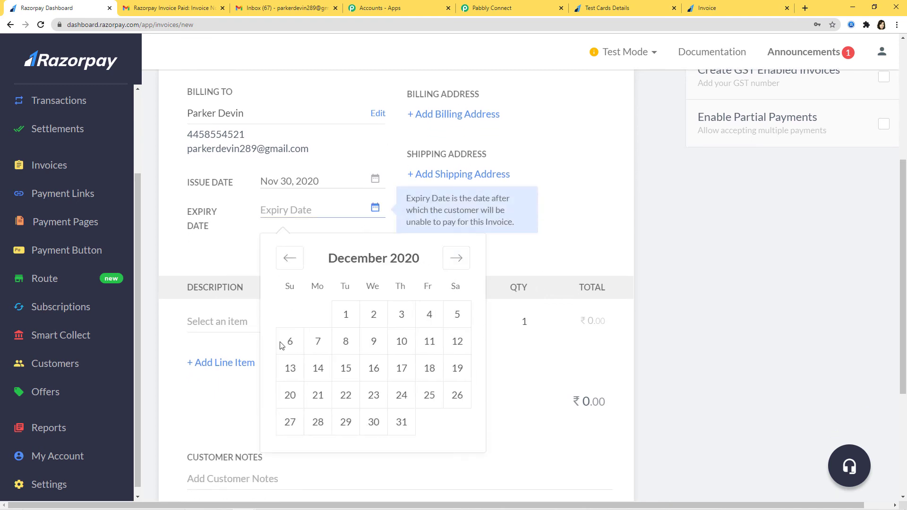
pyautogui.click(374, 341)
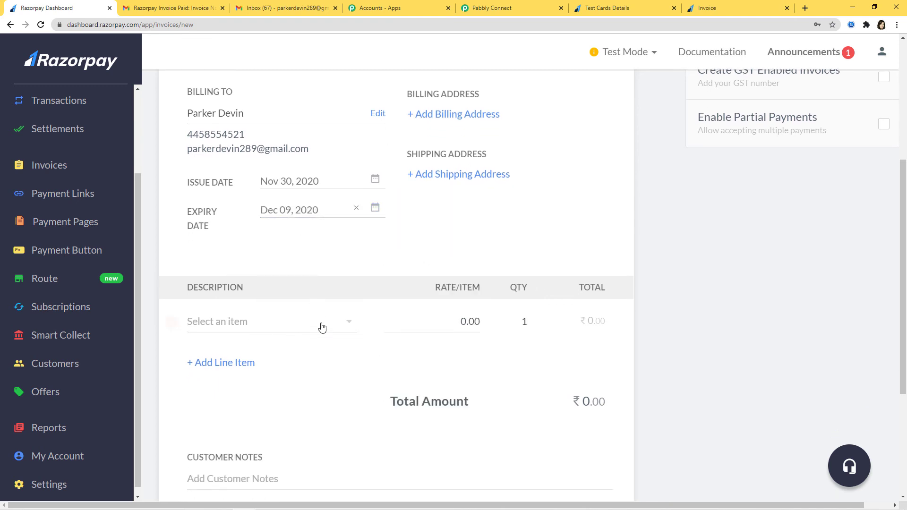
# Add a Camera line item at 30000.00, bringing the total to ₹30,000
pyautogui.click(300, 328)
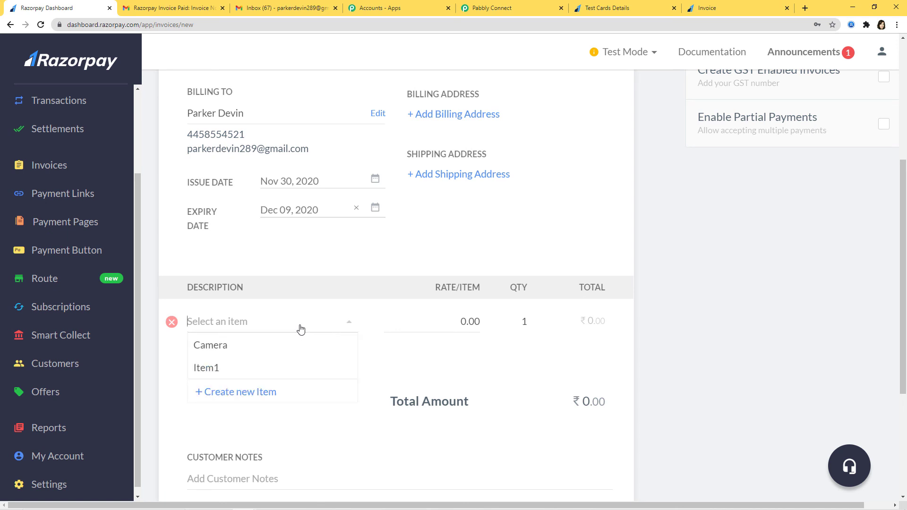
pyautogui.click(219, 348)
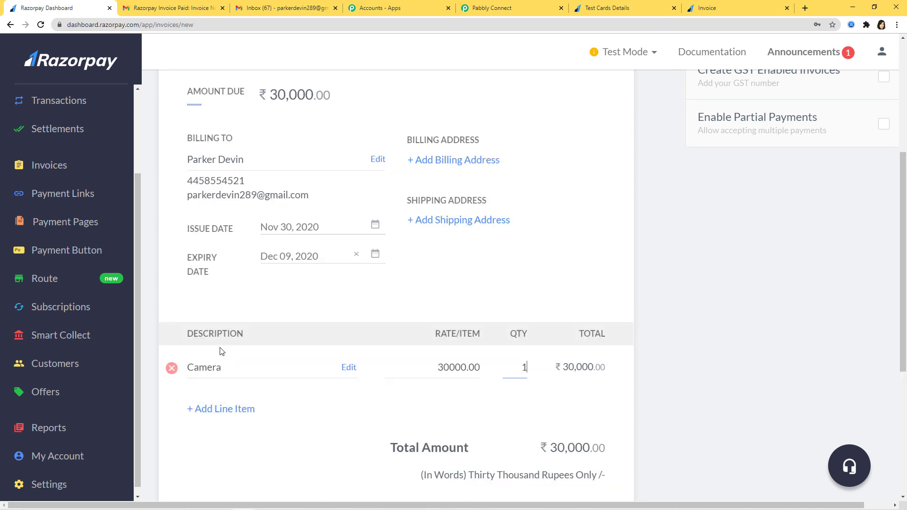
pyautogui.scroll(-5, 669, 350)
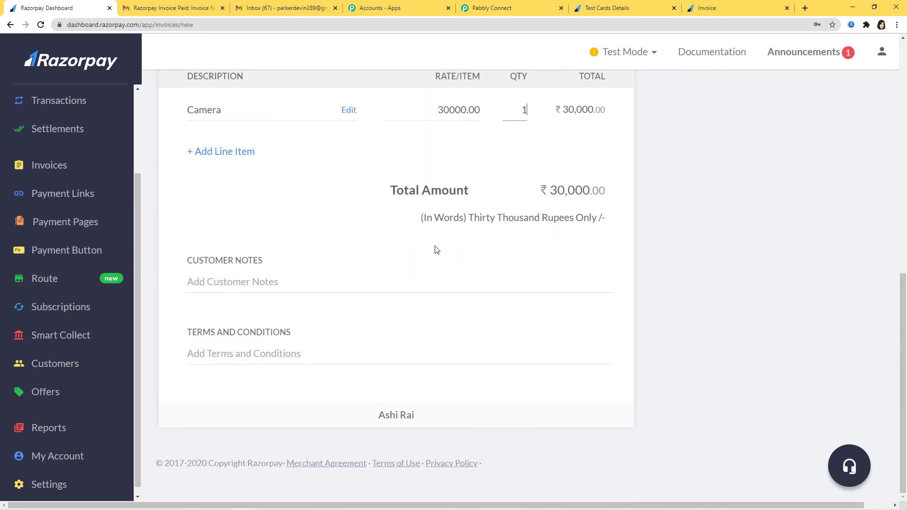
pyautogui.scroll(10, 690, 309)
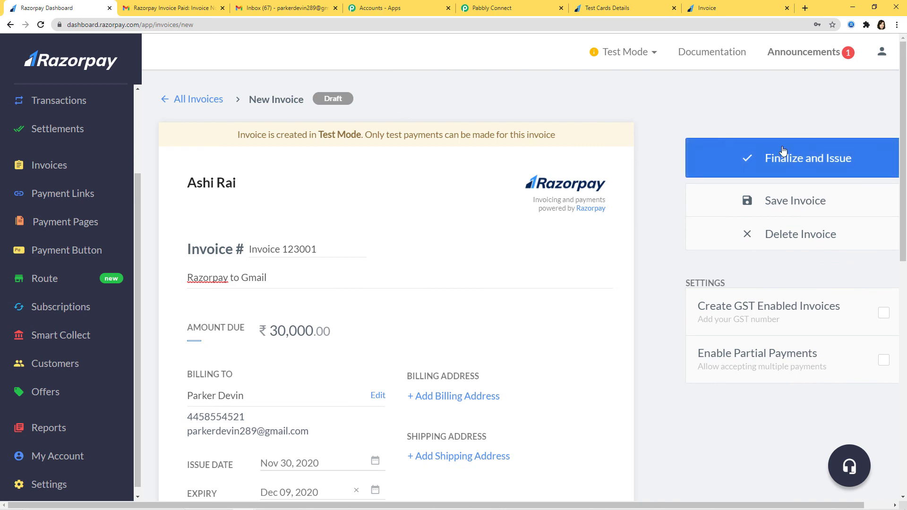
# Finalize and issue Invoice 123001, then copy its payment link
pyautogui.click(792, 153)
pyautogui.click(479, 273)
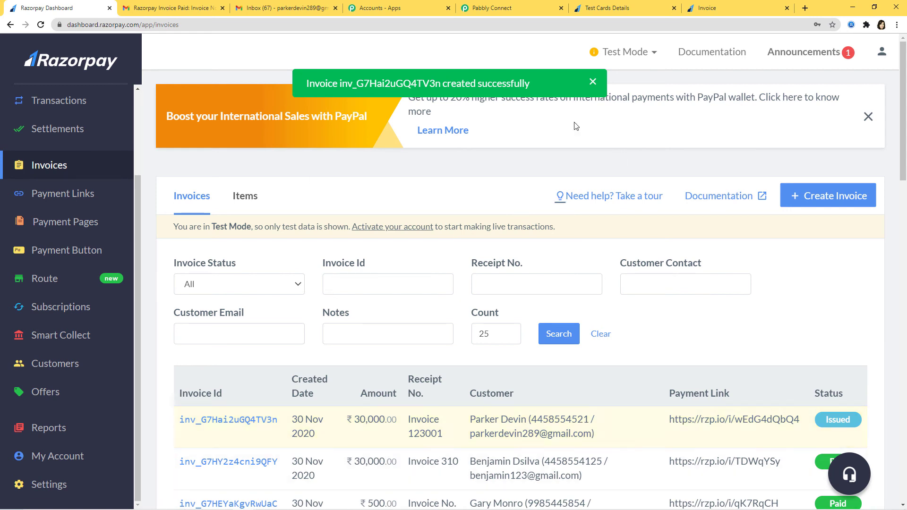
pyautogui.click(681, 429)
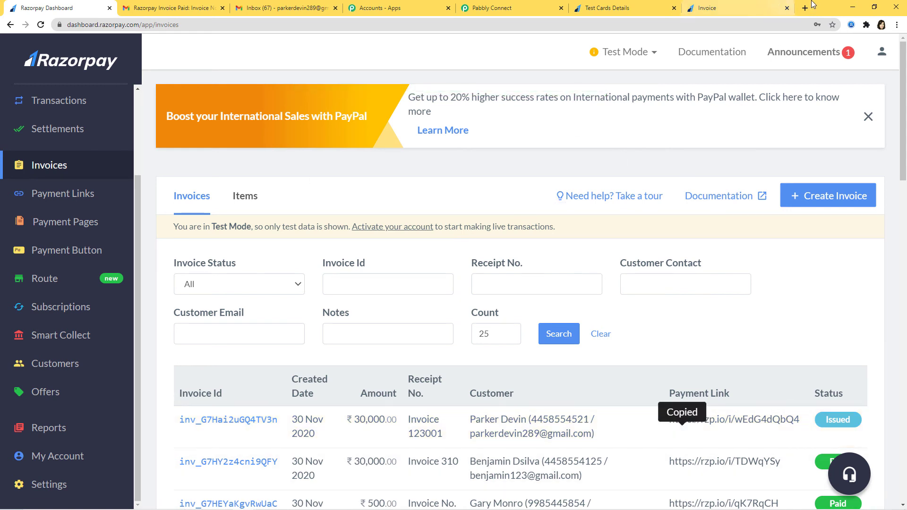
pyautogui.click(804, 8)
# Open the copied payment link in a new tab and choose to pay by card
pyautogui.click(435, 23)
pyautogui.hotkey('ctrl', 'v')
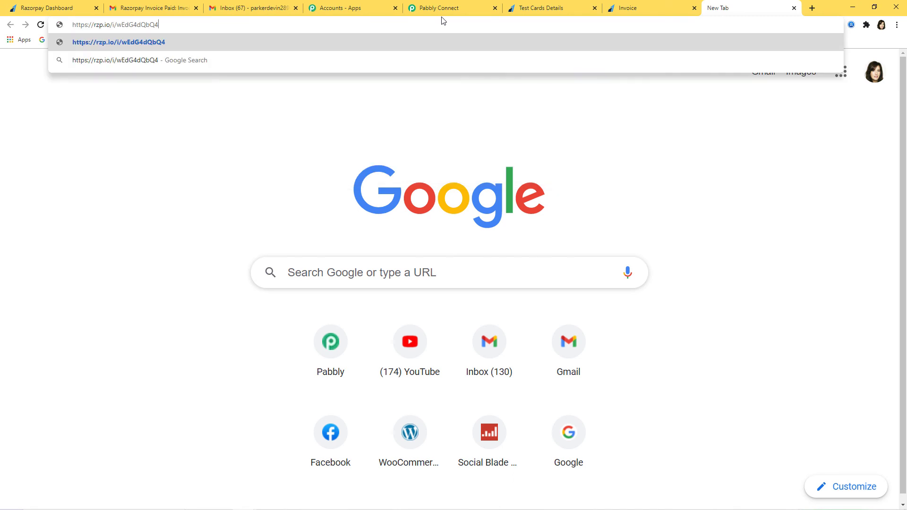
pyautogui.press('Return')
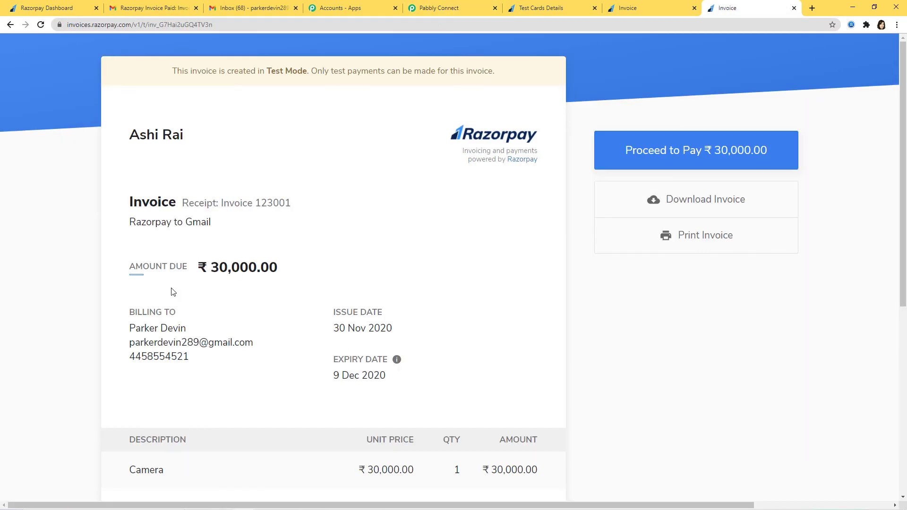
pyautogui.click(708, 140)
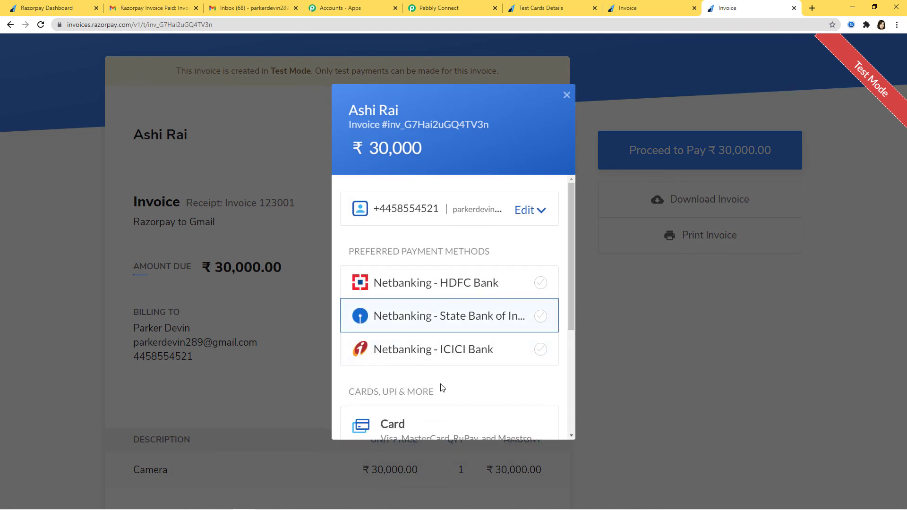
pyautogui.click(429, 425)
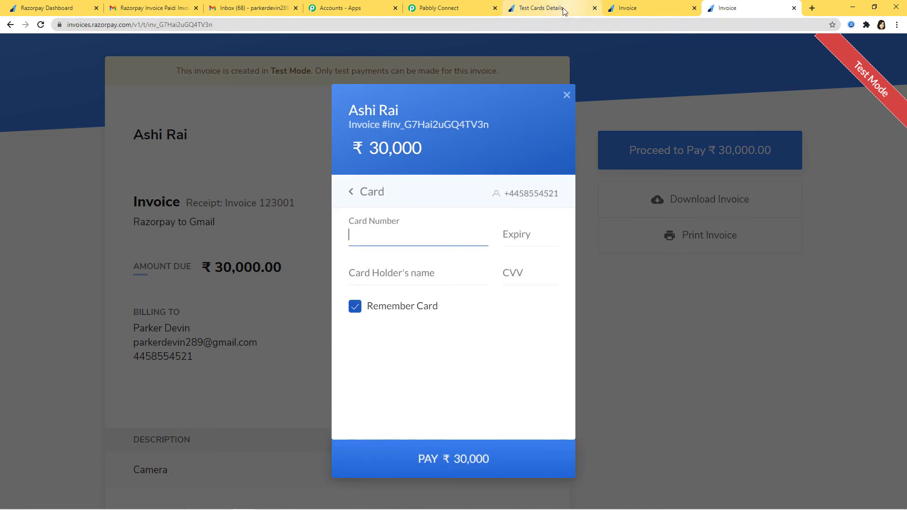
# Pay ₹30,000 with the Visa test card, filling expiry, cardholder name and CVV, without saving the card
pyautogui.click(562, 4)
pyautogui.rightClick(408, 278)
pyautogui.click(425, 285)
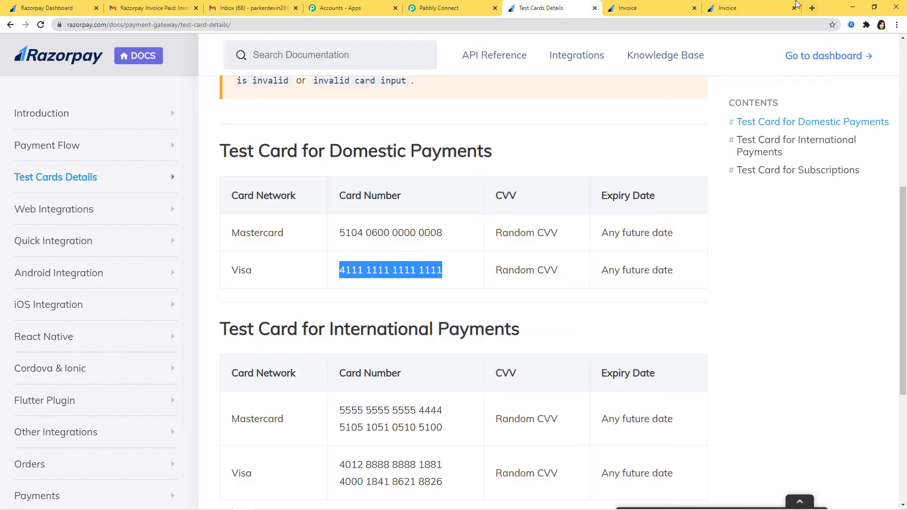
pyautogui.click(737, 8)
pyautogui.hotkey('ctrl', 'v')
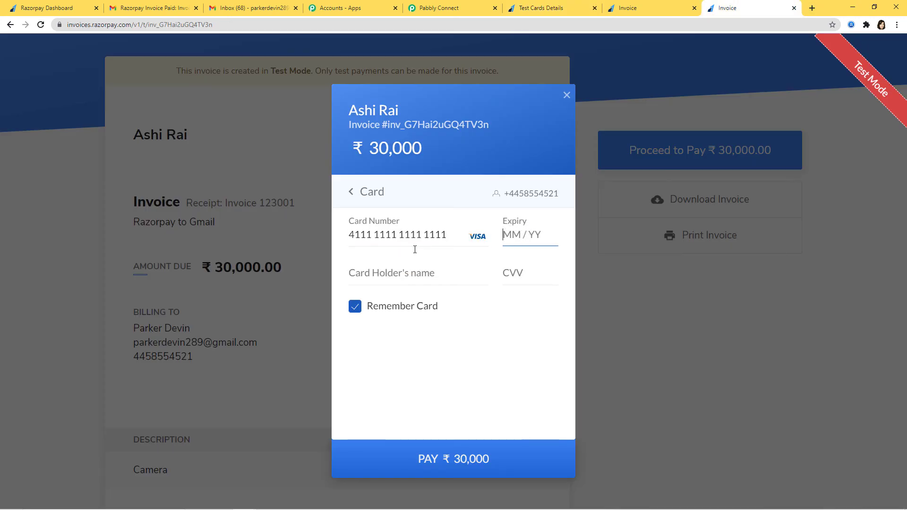
pyautogui.write('0635')
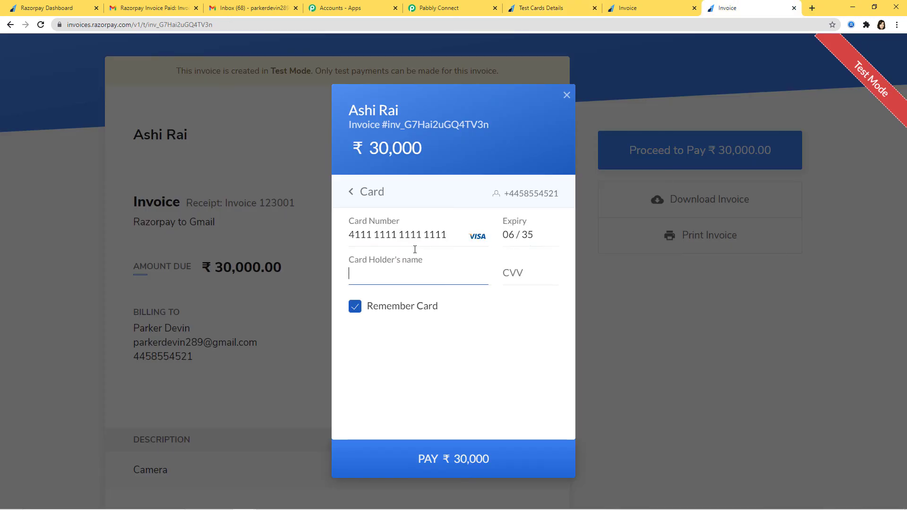
pyautogui.write('Devin111')
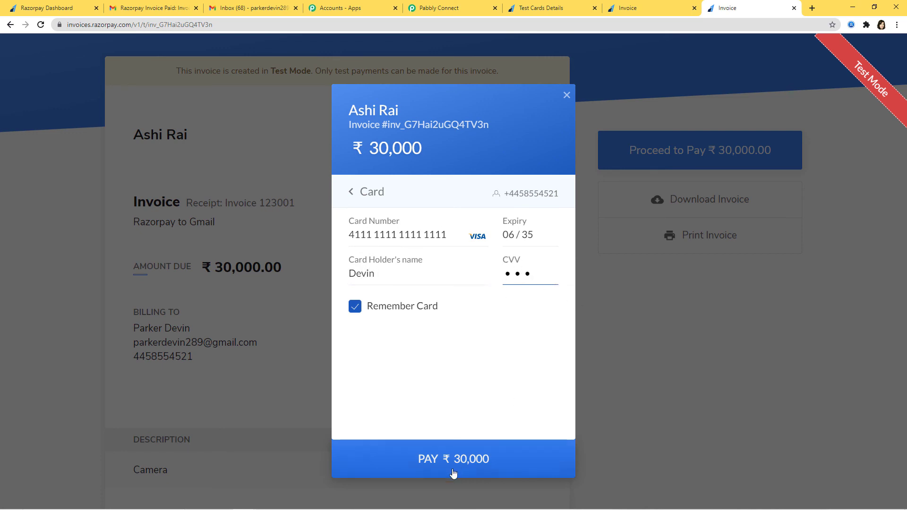
pyautogui.click(454, 472)
pyautogui.click(503, 367)
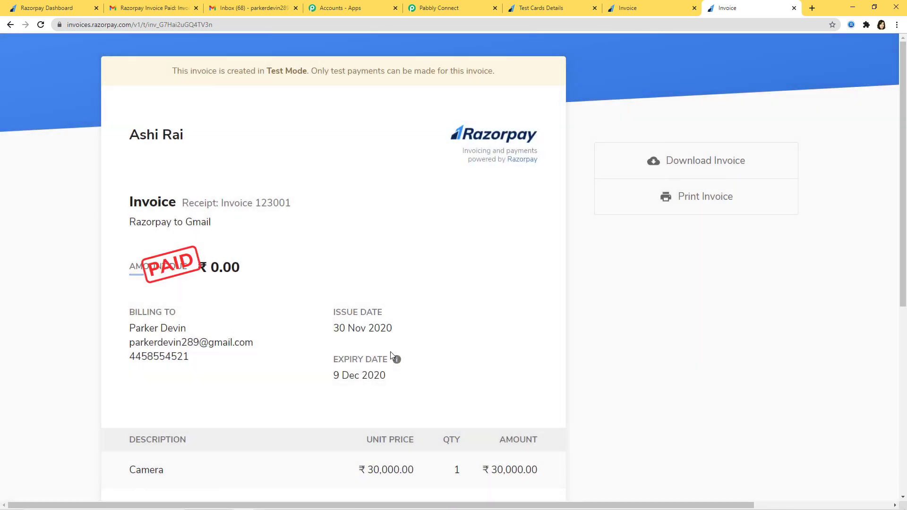
# Highlight the billing name on the paid invoice, then return to the Gmail inbox
pyautogui.moveTo(126, 337); pyautogui.dragTo(187, 332)
pyautogui.click(457, 297)
pyautogui.moveTo(136, 329); pyautogui.dragTo(527, 327)
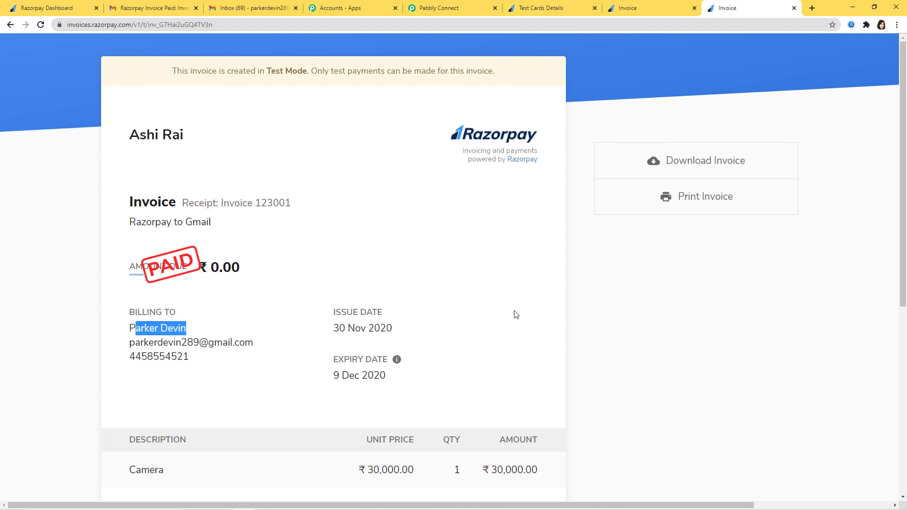
pyautogui.click(507, 313)
pyautogui.click(213, 12)
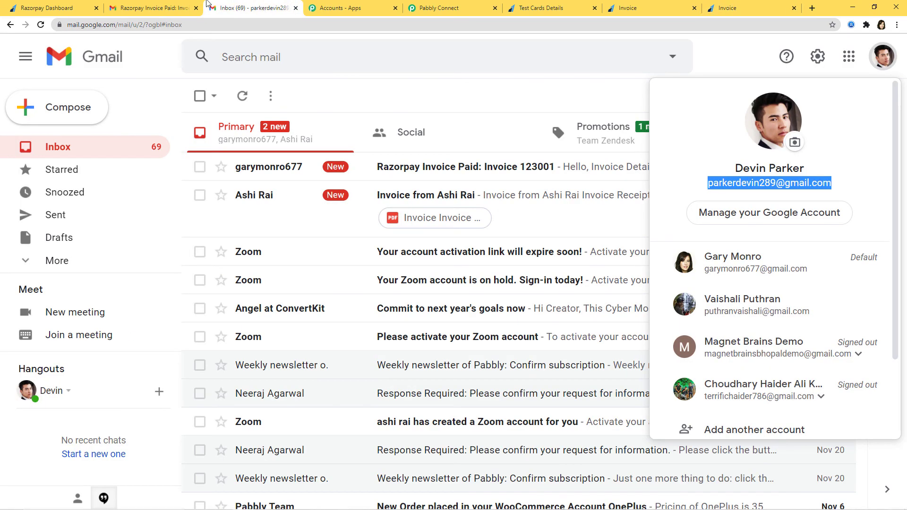
# Open the 'Razorpay Invoice Paid: Invoice 123001' email and highlight its receipt number and Camera product
pyautogui.click(515, 96)
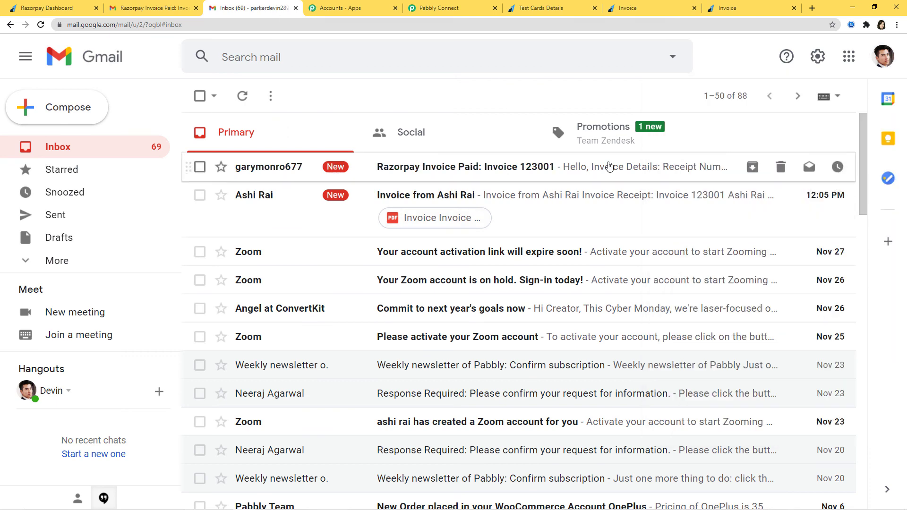
pyautogui.click(617, 179)
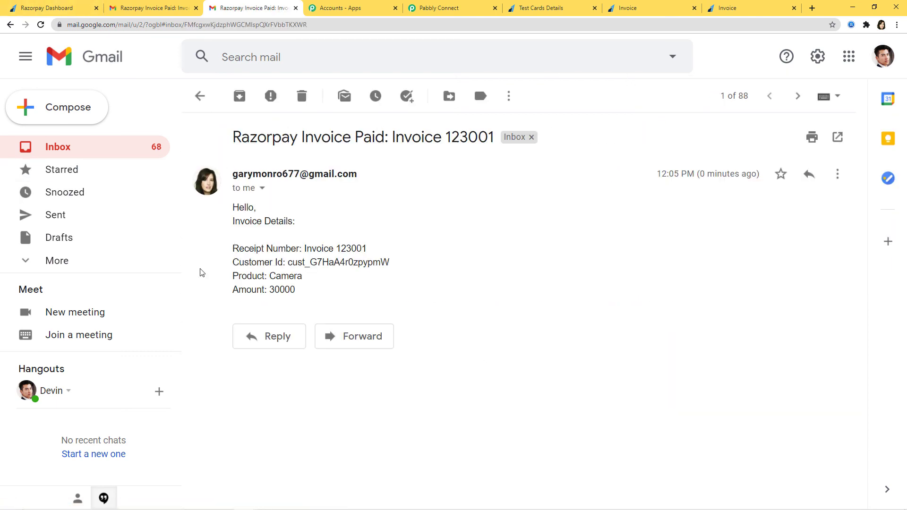
pyautogui.moveTo(306, 249); pyautogui.dragTo(378, 251)
pyautogui.click(309, 266)
pyautogui.moveTo(271, 279); pyautogui.dragTo(315, 276)
pyautogui.click(318, 298)
# In the Pabbly Connect workflow, collapse the Gmail Send an Email and API steps
pyautogui.click(431, 9)
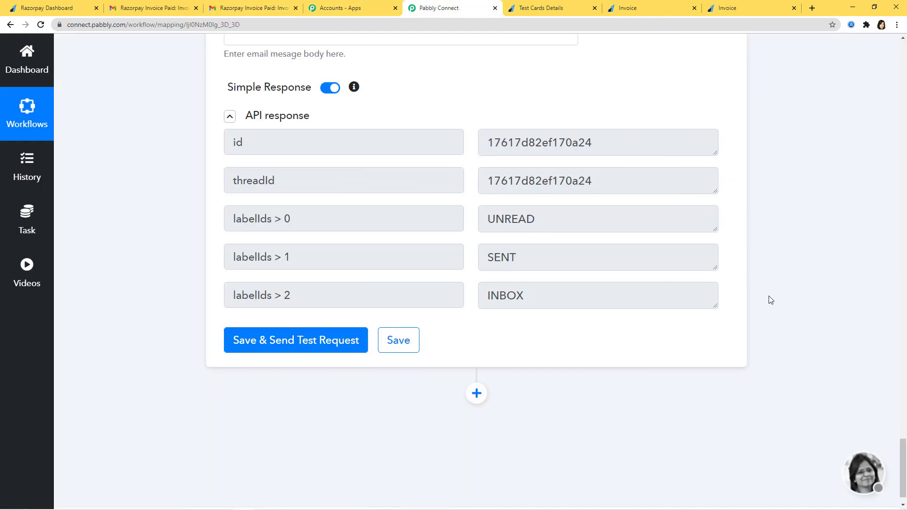
pyautogui.scroll(20, 771, 301)
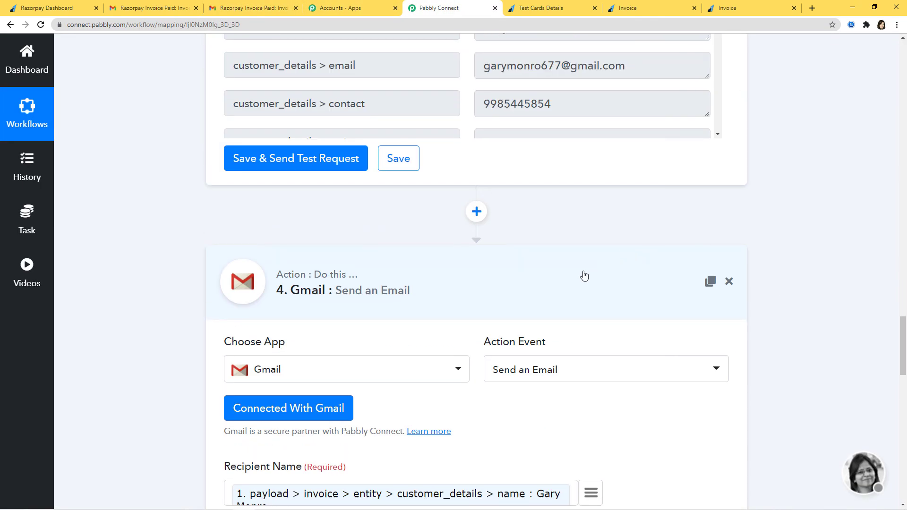
pyautogui.click(584, 275)
pyautogui.scroll(15, 822, 260)
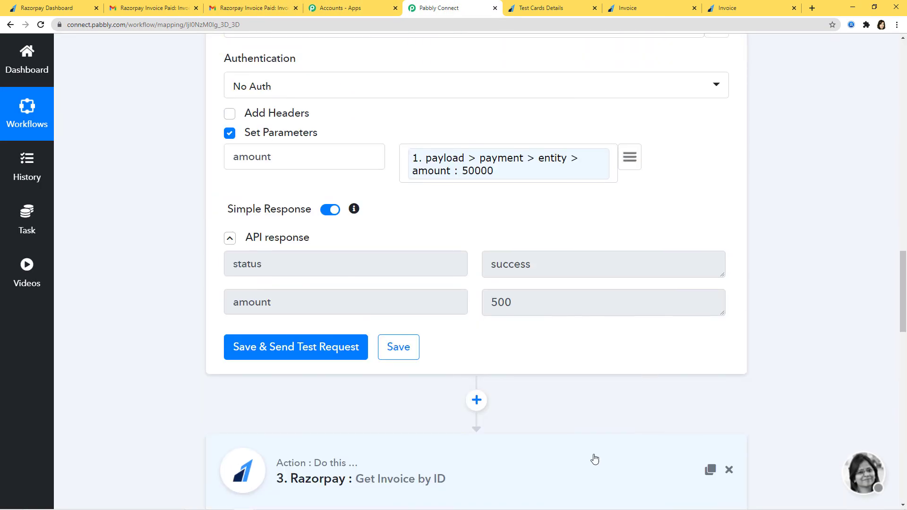
pyautogui.scroll(7, 594, 460)
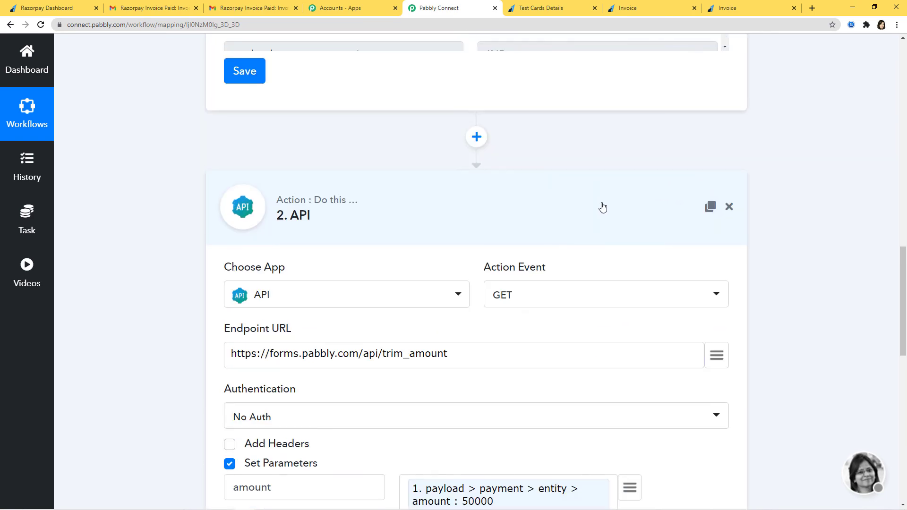
pyautogui.click(601, 207)
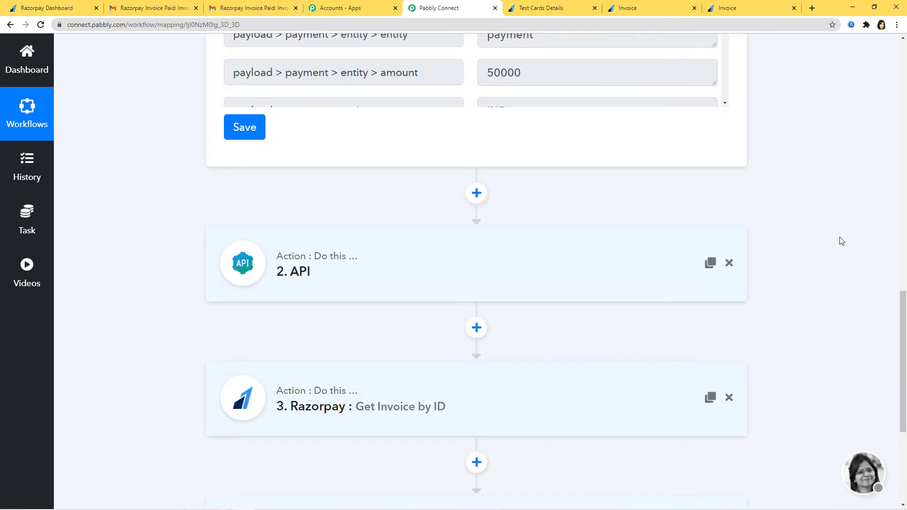
pyautogui.scroll(15, 841, 241)
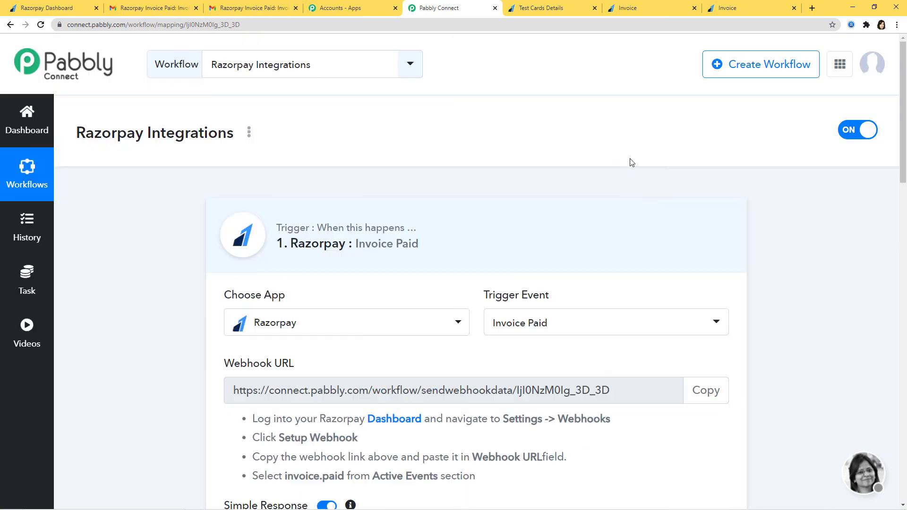
# Collapse the Invoice Paid trigger step and scroll through the compact workflow outline
pyautogui.doubleClick(728, 203)
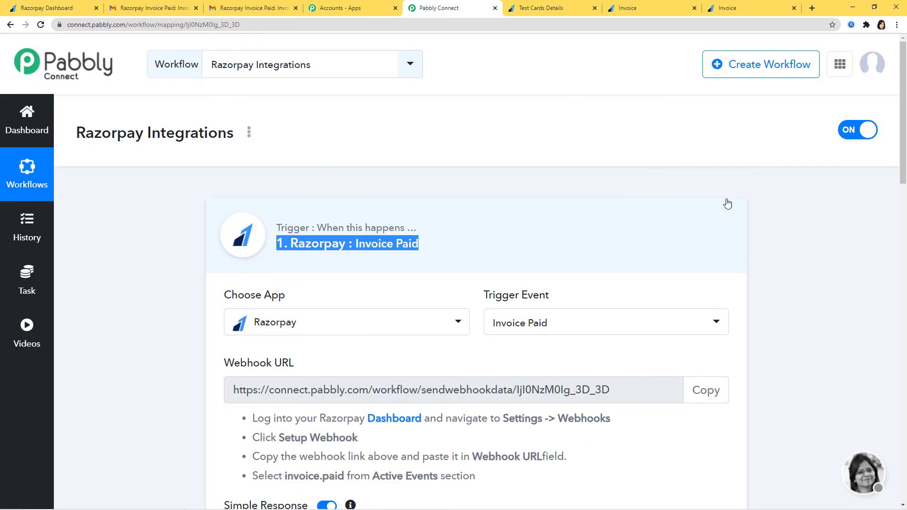
pyautogui.scroll(-4, 828, 230)
pyautogui.scroll(1, 828, 229)
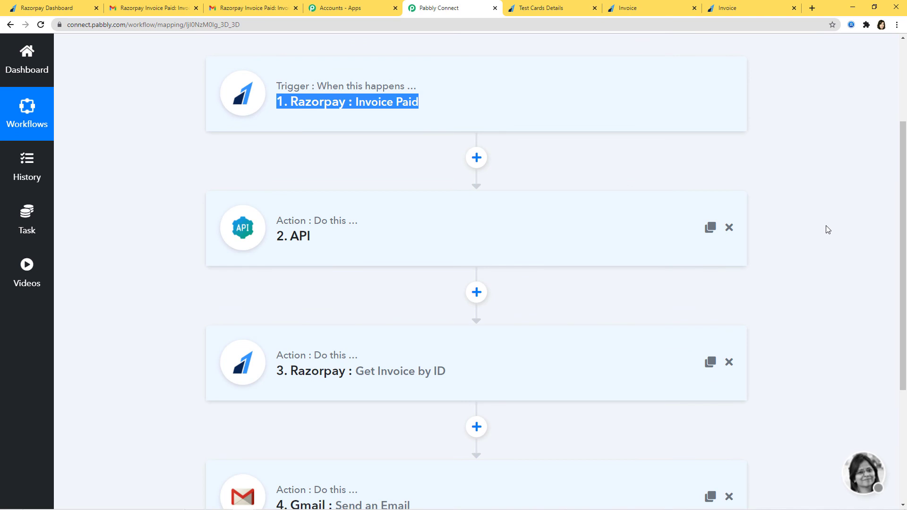
pyautogui.click(354, 172)
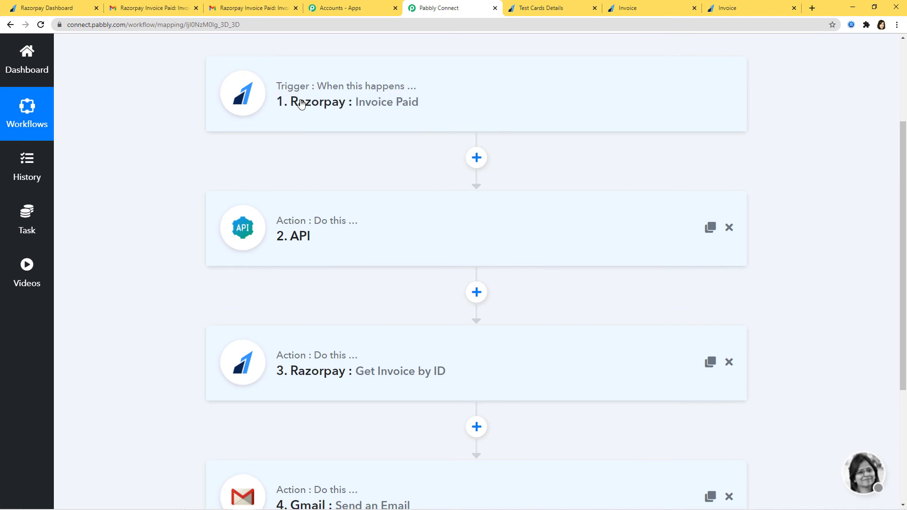
pyautogui.scroll(-3, 310, 358)
pyautogui.scroll(1, 324, 411)
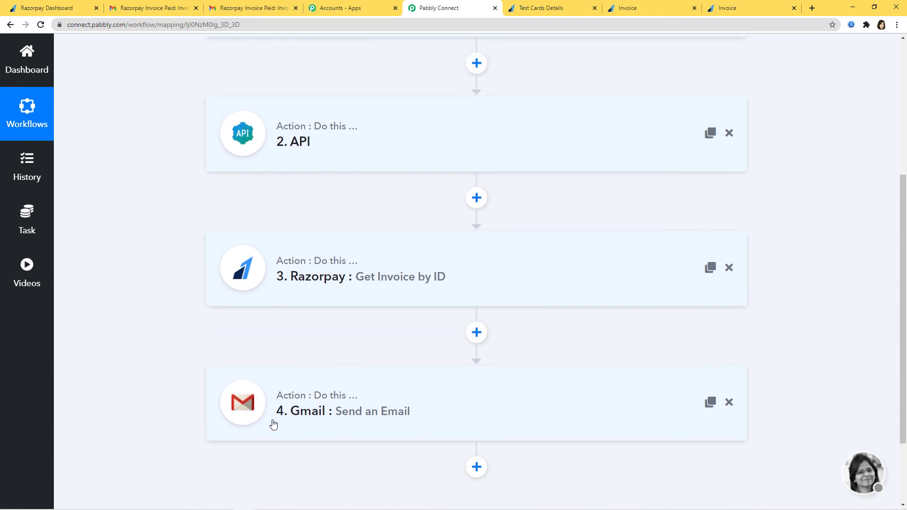
pyautogui.scroll(4, 853, 287)
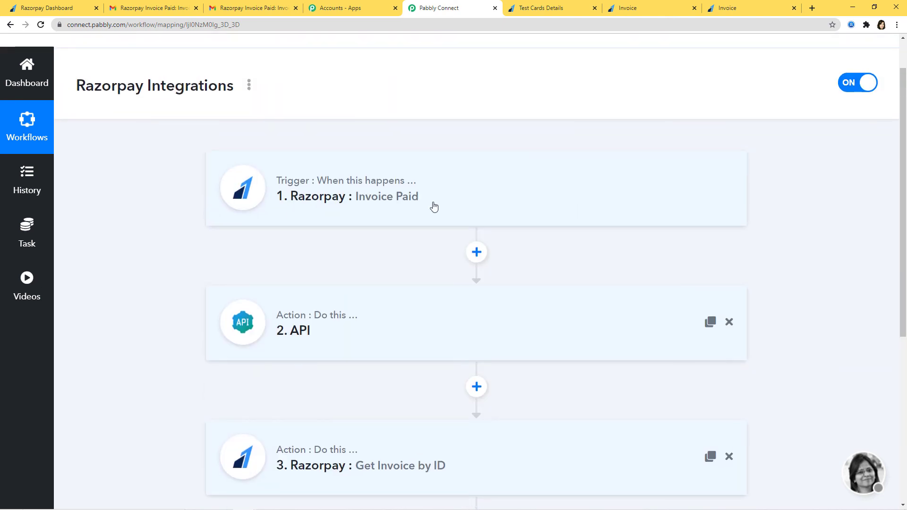
pyautogui.scroll(-6, 529, 321)
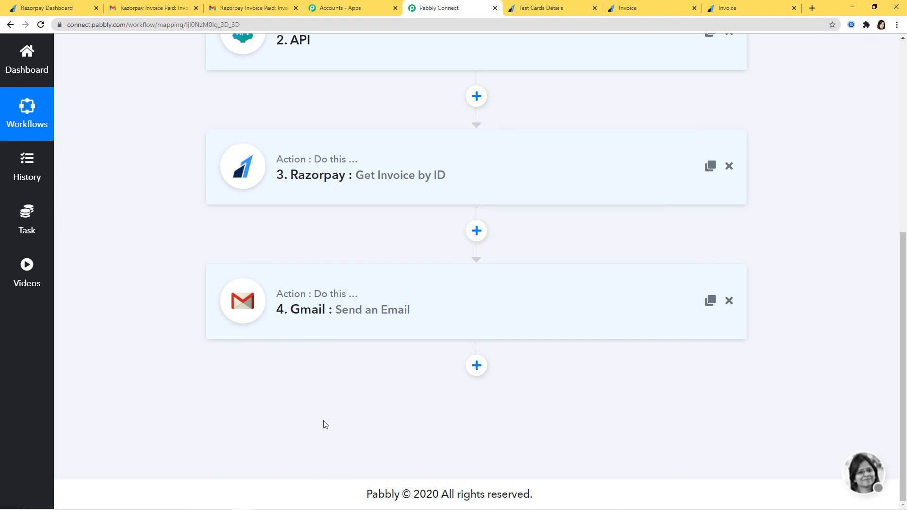
pyautogui.scroll(3, 864, 349)
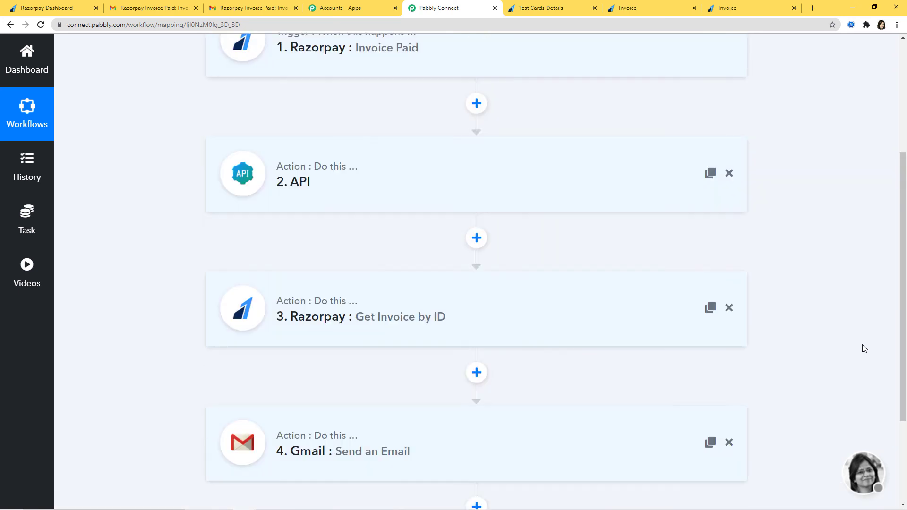
pyautogui.scroll(2, 864, 349)
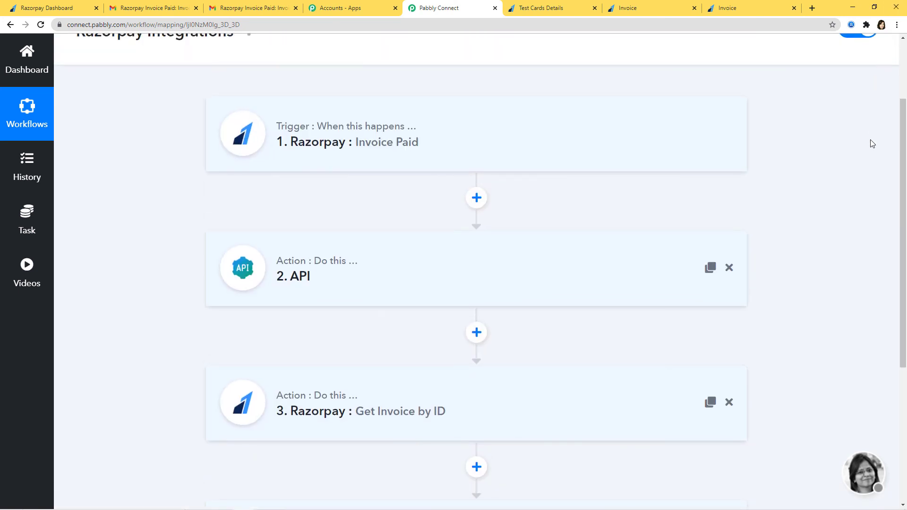
# Expand the Invoice Paid trigger and API steps, highlighting the API endpoint URL
pyautogui.click(465, 115)
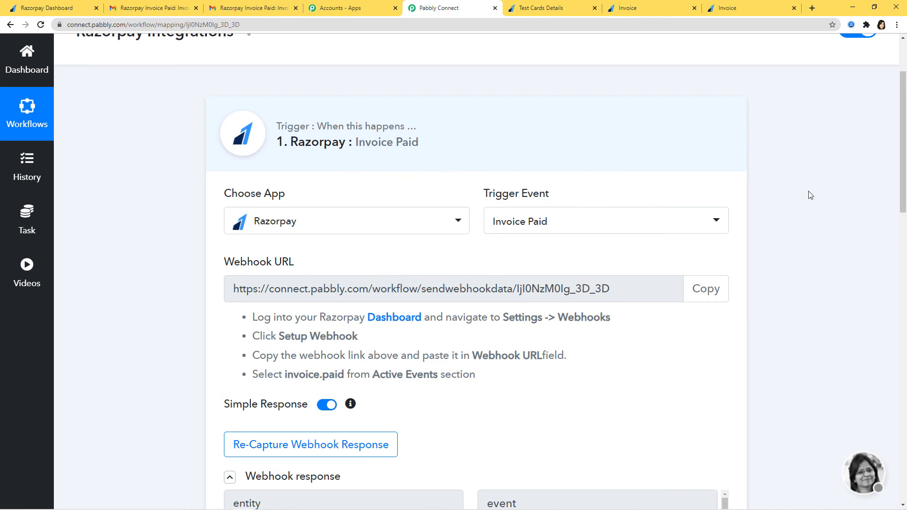
pyautogui.scroll(-8, 809, 196)
pyautogui.scroll(-3, 804, 206)
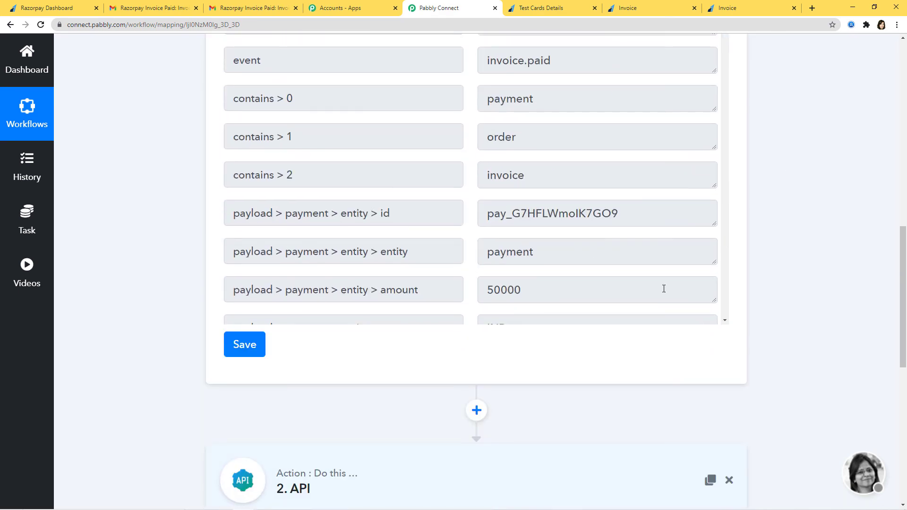
pyautogui.scroll(-6, 800, 257)
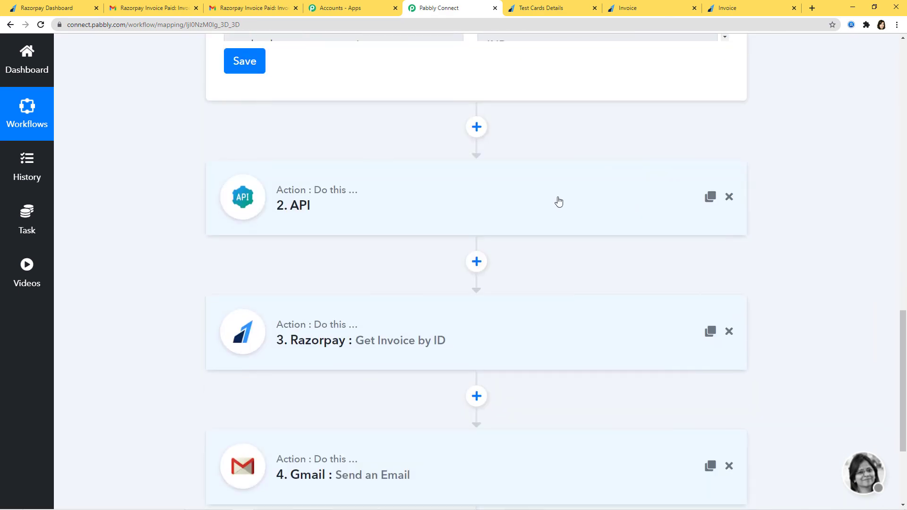
pyautogui.click(559, 203)
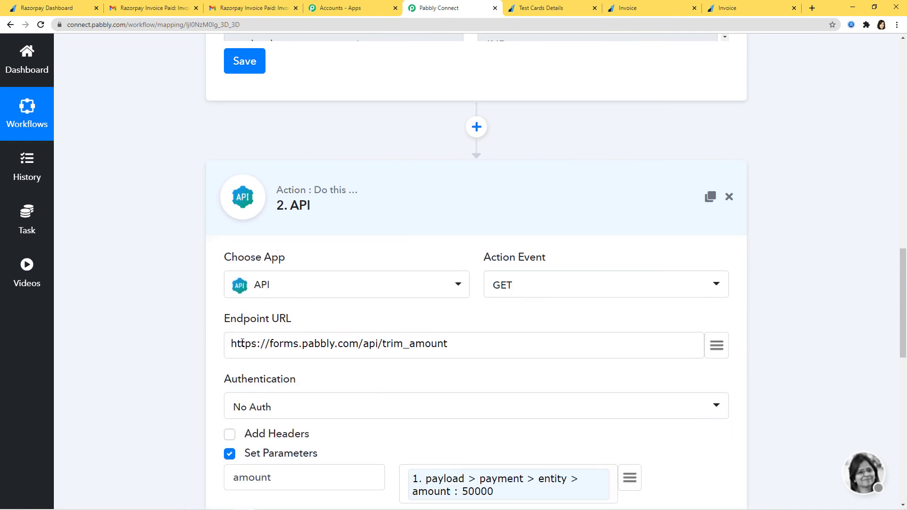
pyautogui.moveTo(241, 344); pyautogui.dragTo(510, 342)
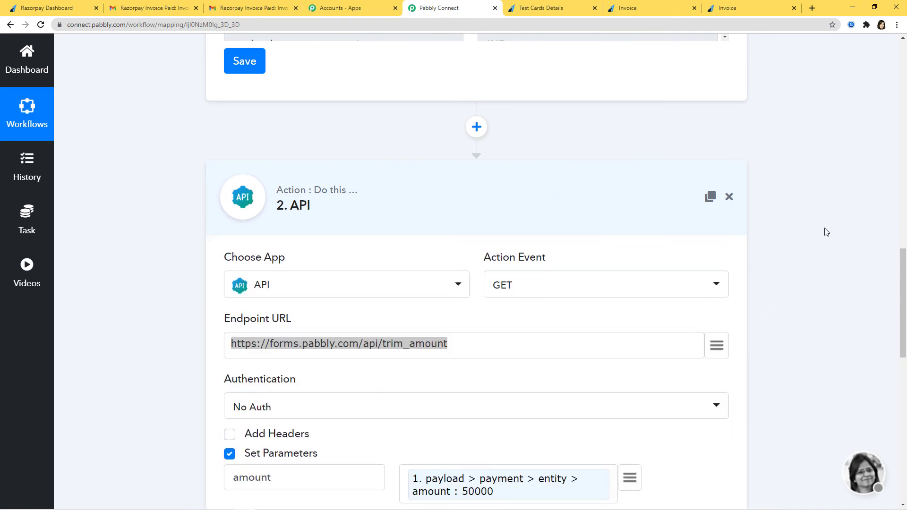
pyautogui.scroll(-13, 825, 231)
# Expand the Get Invoice by ID and Gmail Send an Email steps to review their settings
pyautogui.click(587, 230)
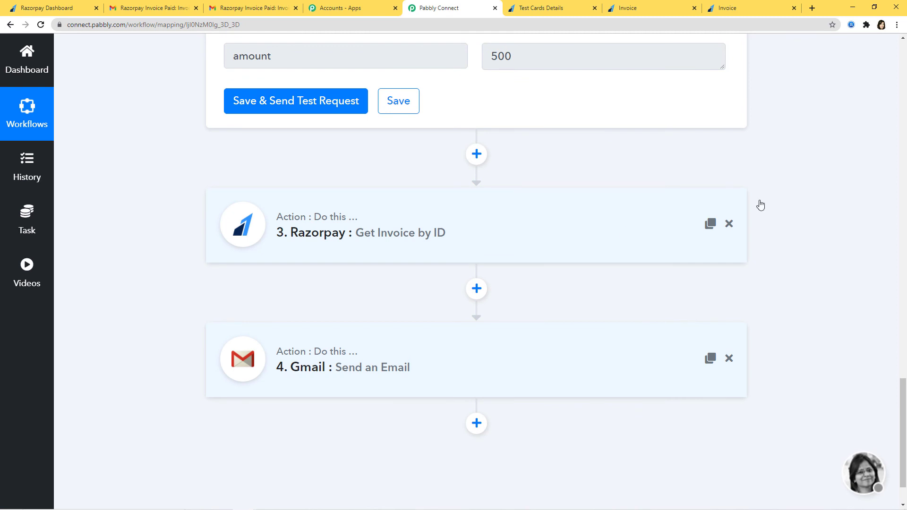
pyautogui.scroll(-3, 849, 194)
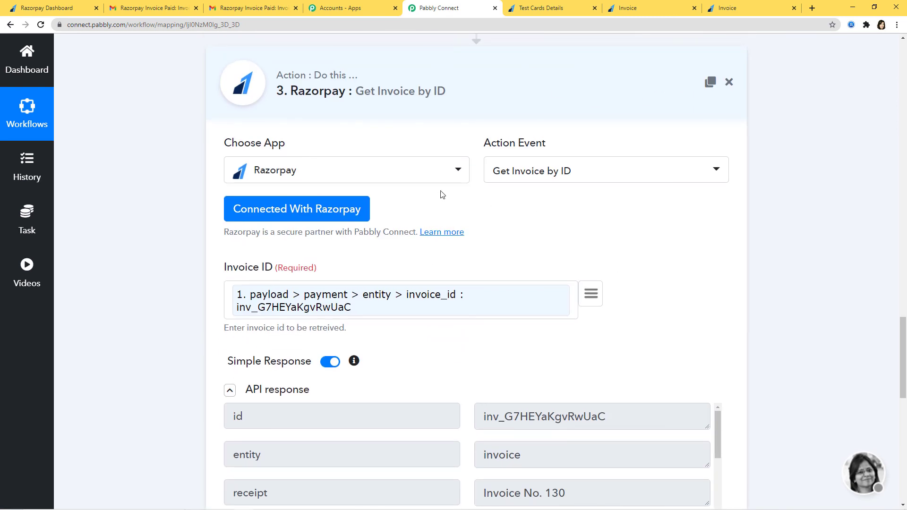
pyautogui.scroll(-10, 720, 235)
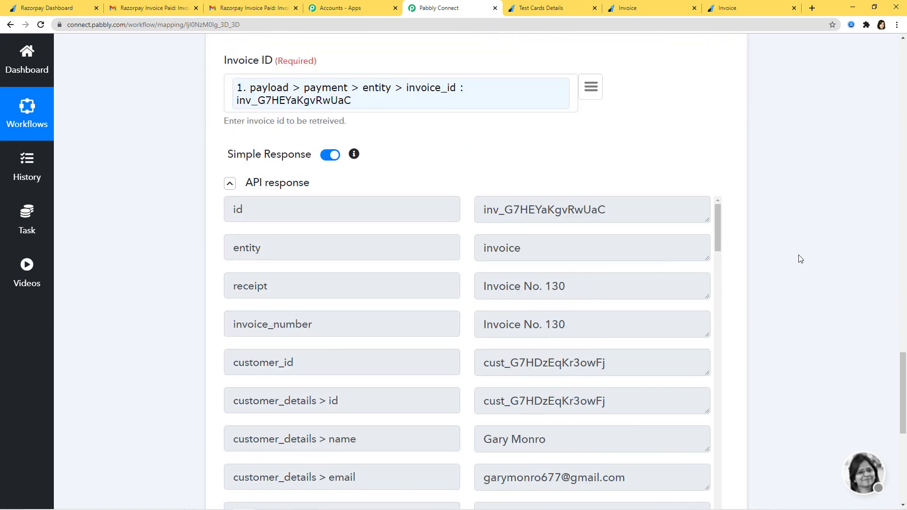
pyautogui.click(695, 283)
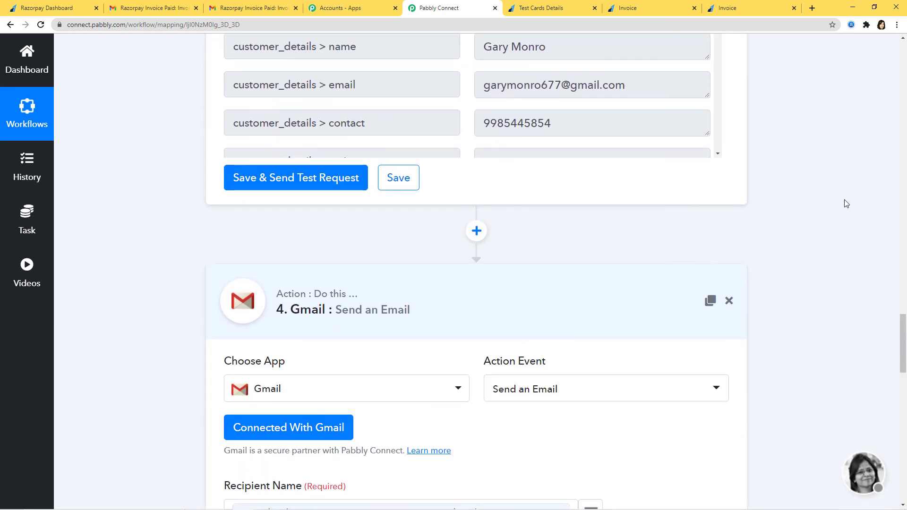
pyautogui.scroll(-4, 845, 203)
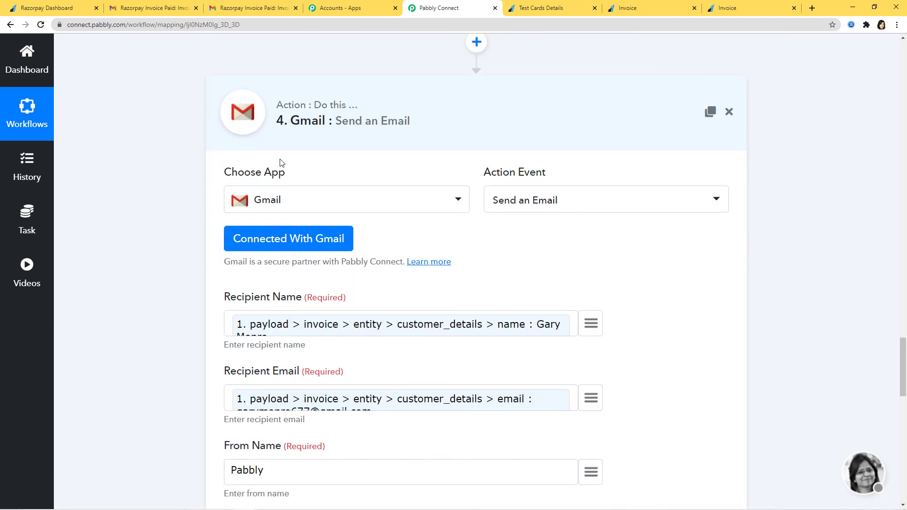